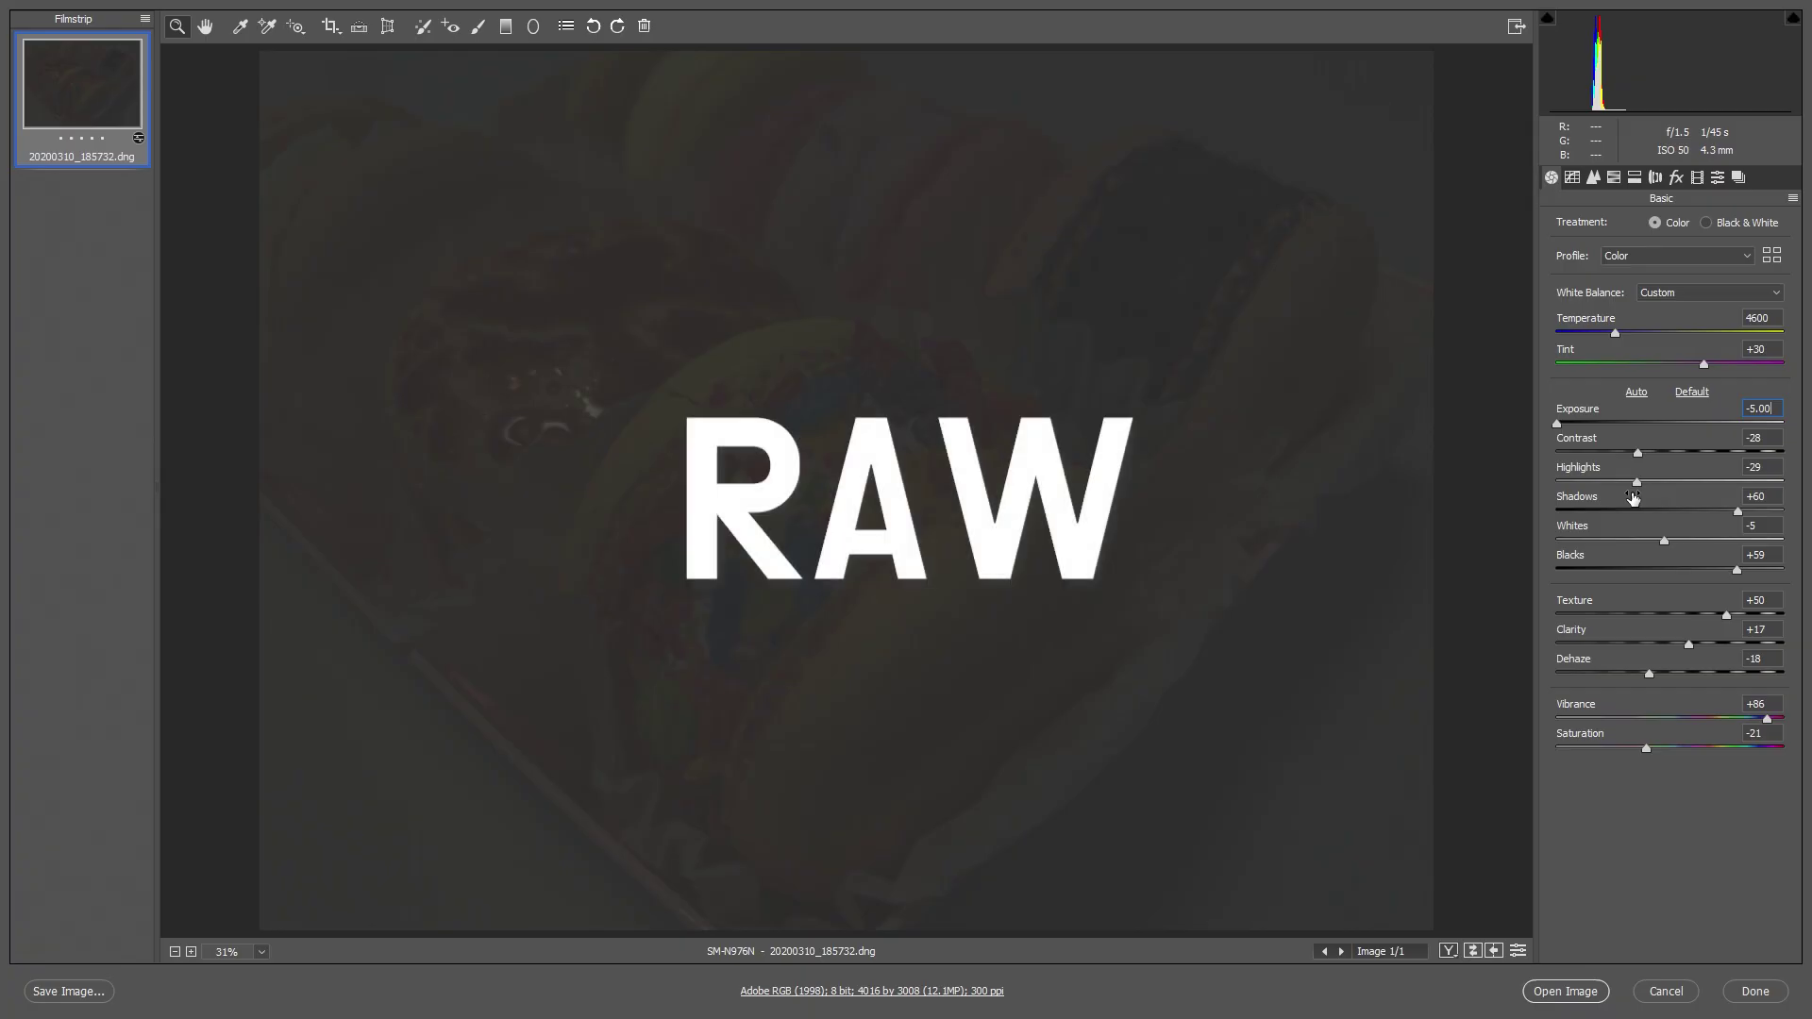
Step: Set the Exposure of the macaron photo to -1.15
type("-1.45")
key("Return")
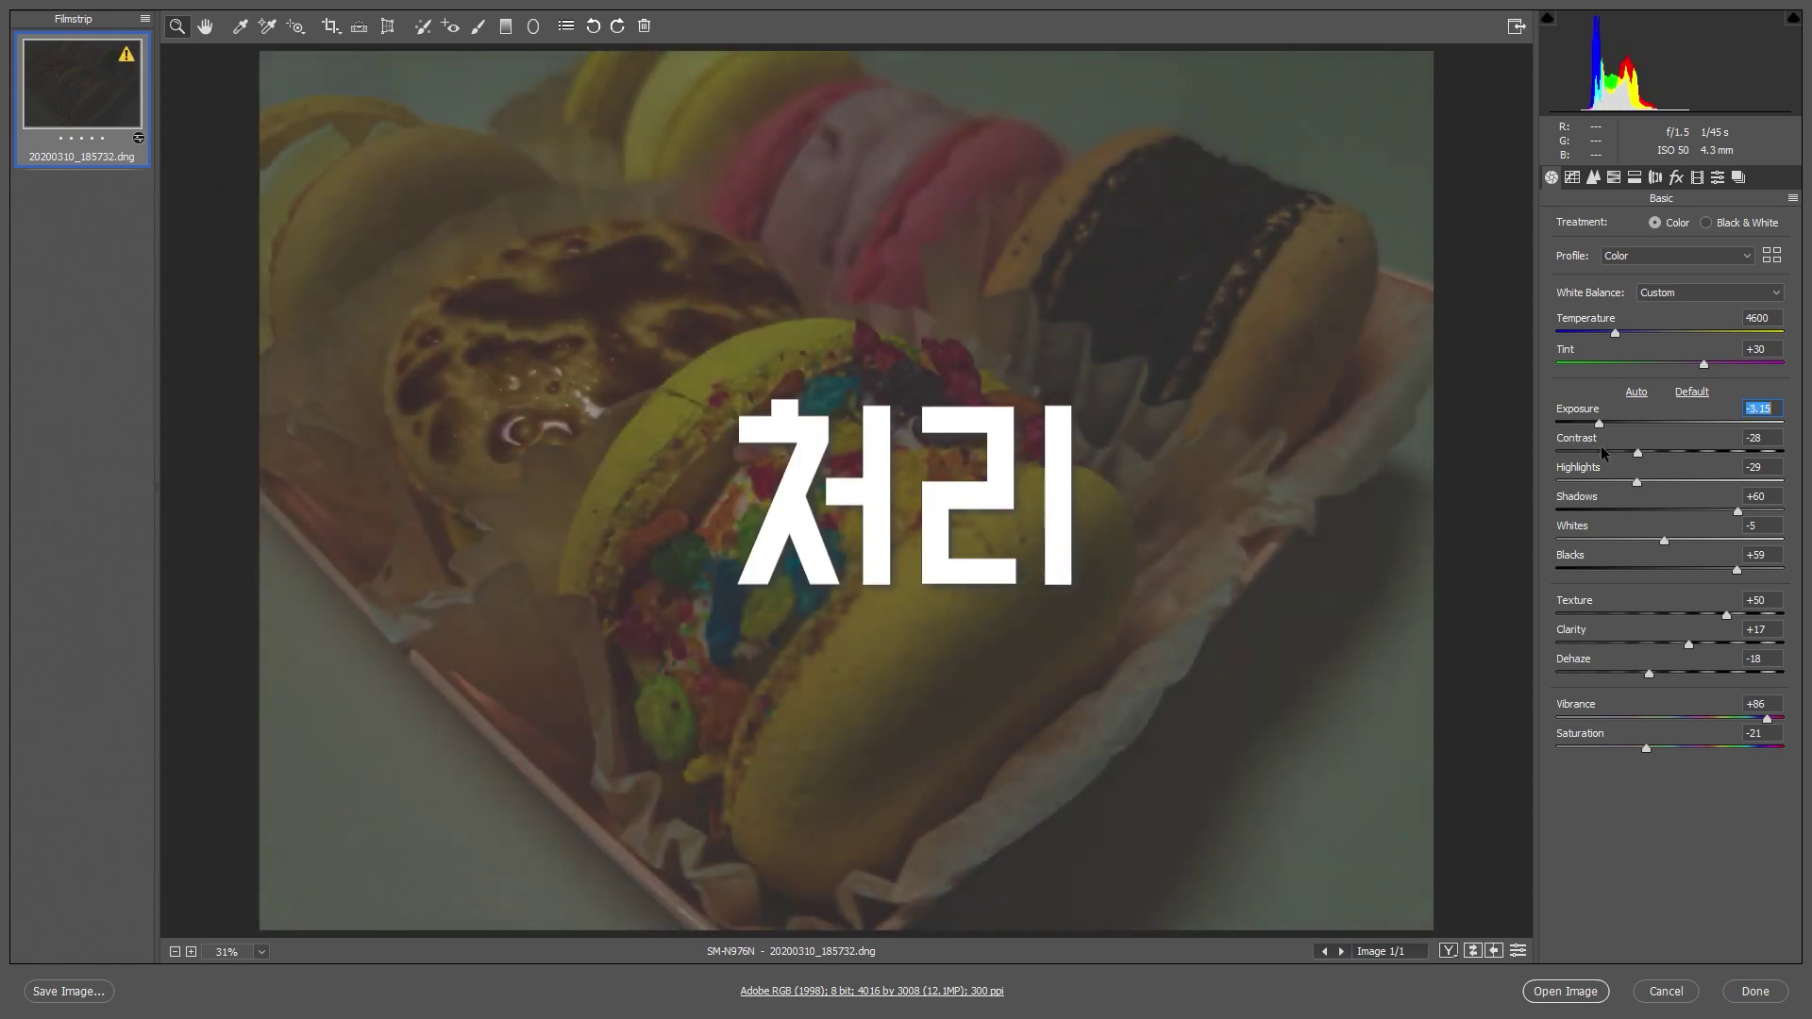
type("-1.15")
key("Return")
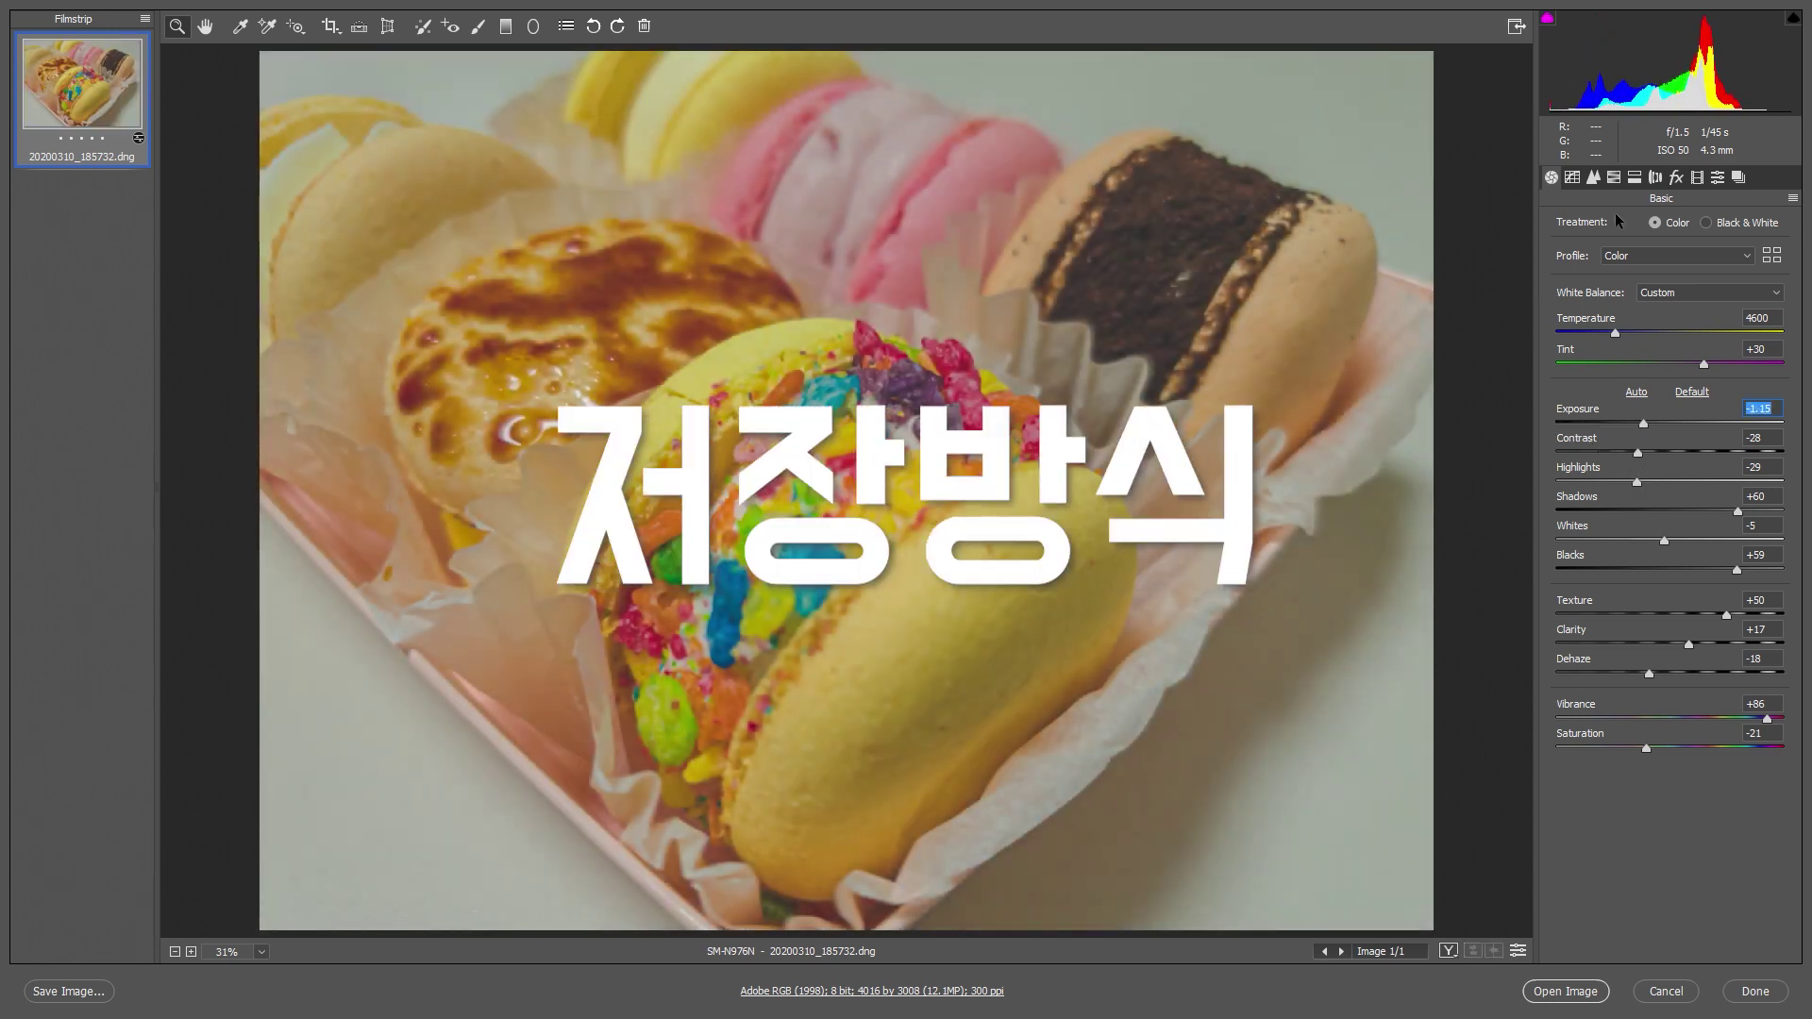
Step: In the HSL hue adjustments, shift Reds and Oranges to +100 and Yellows to -100, and raise Greens to the maximum
left_click(1613, 177)
left_click_drag(1669, 295, 1809, 311)
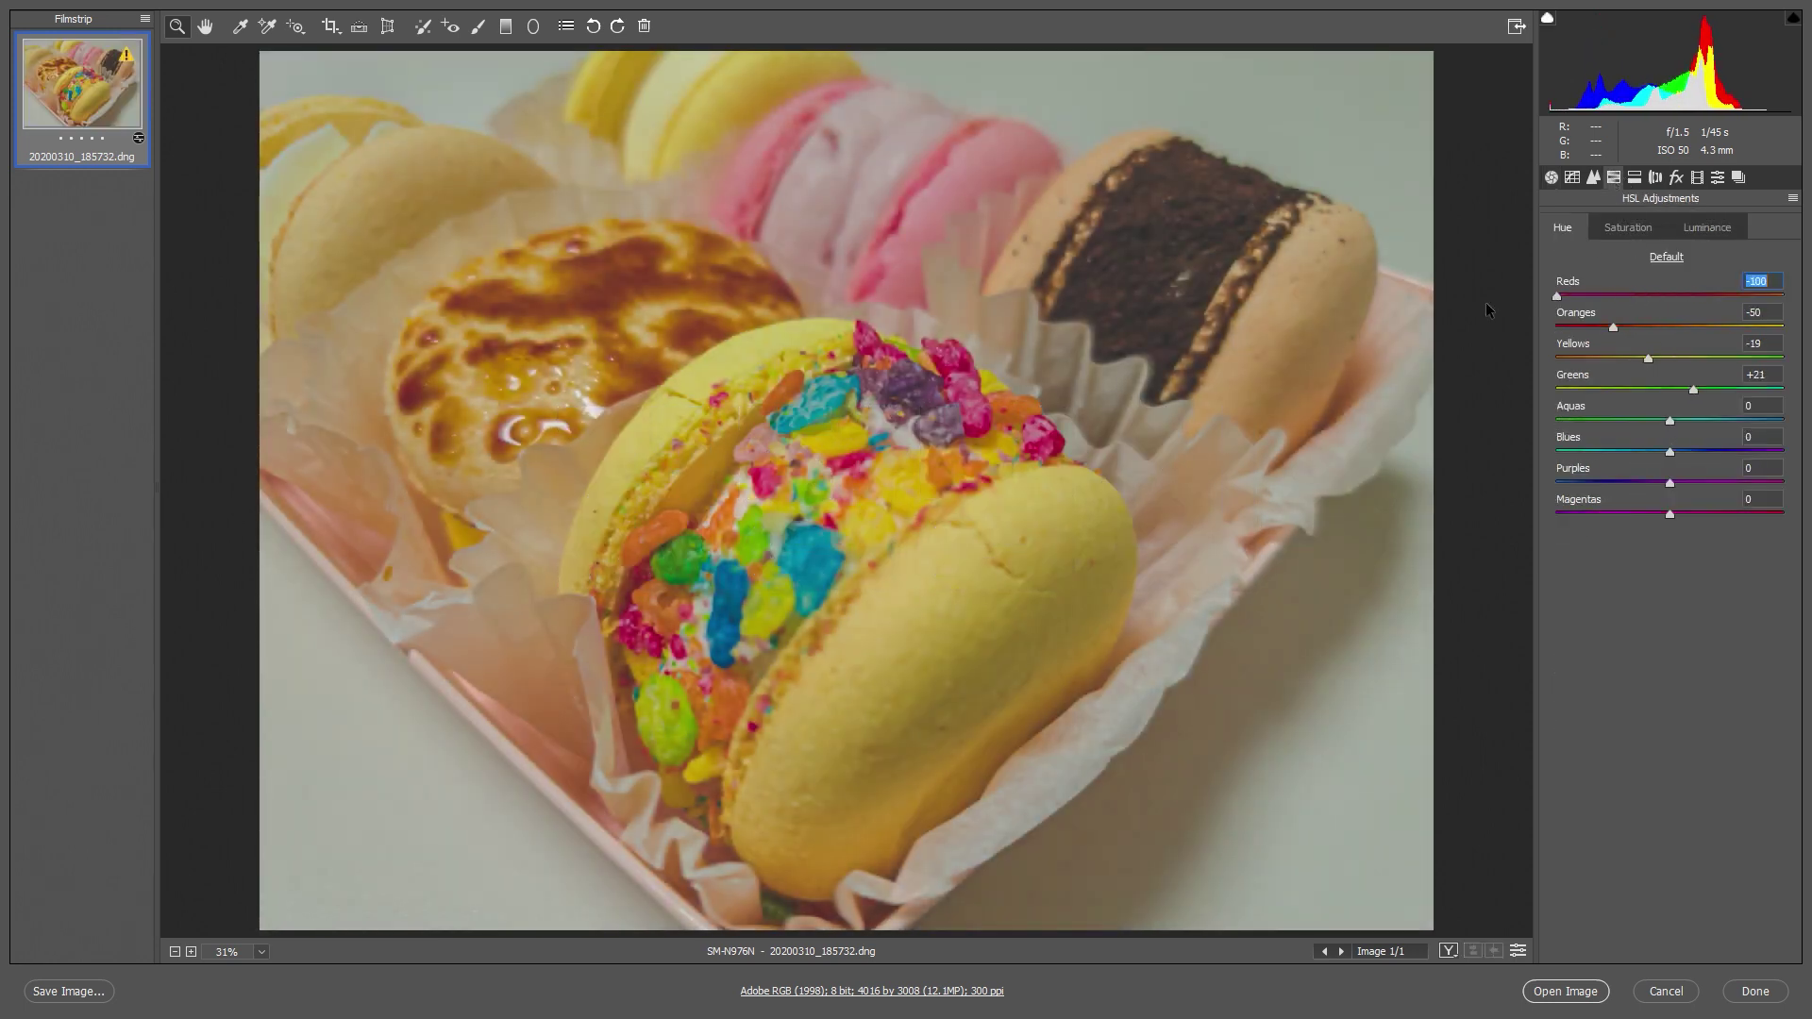
left_click_drag(1612, 327, 1802, 328)
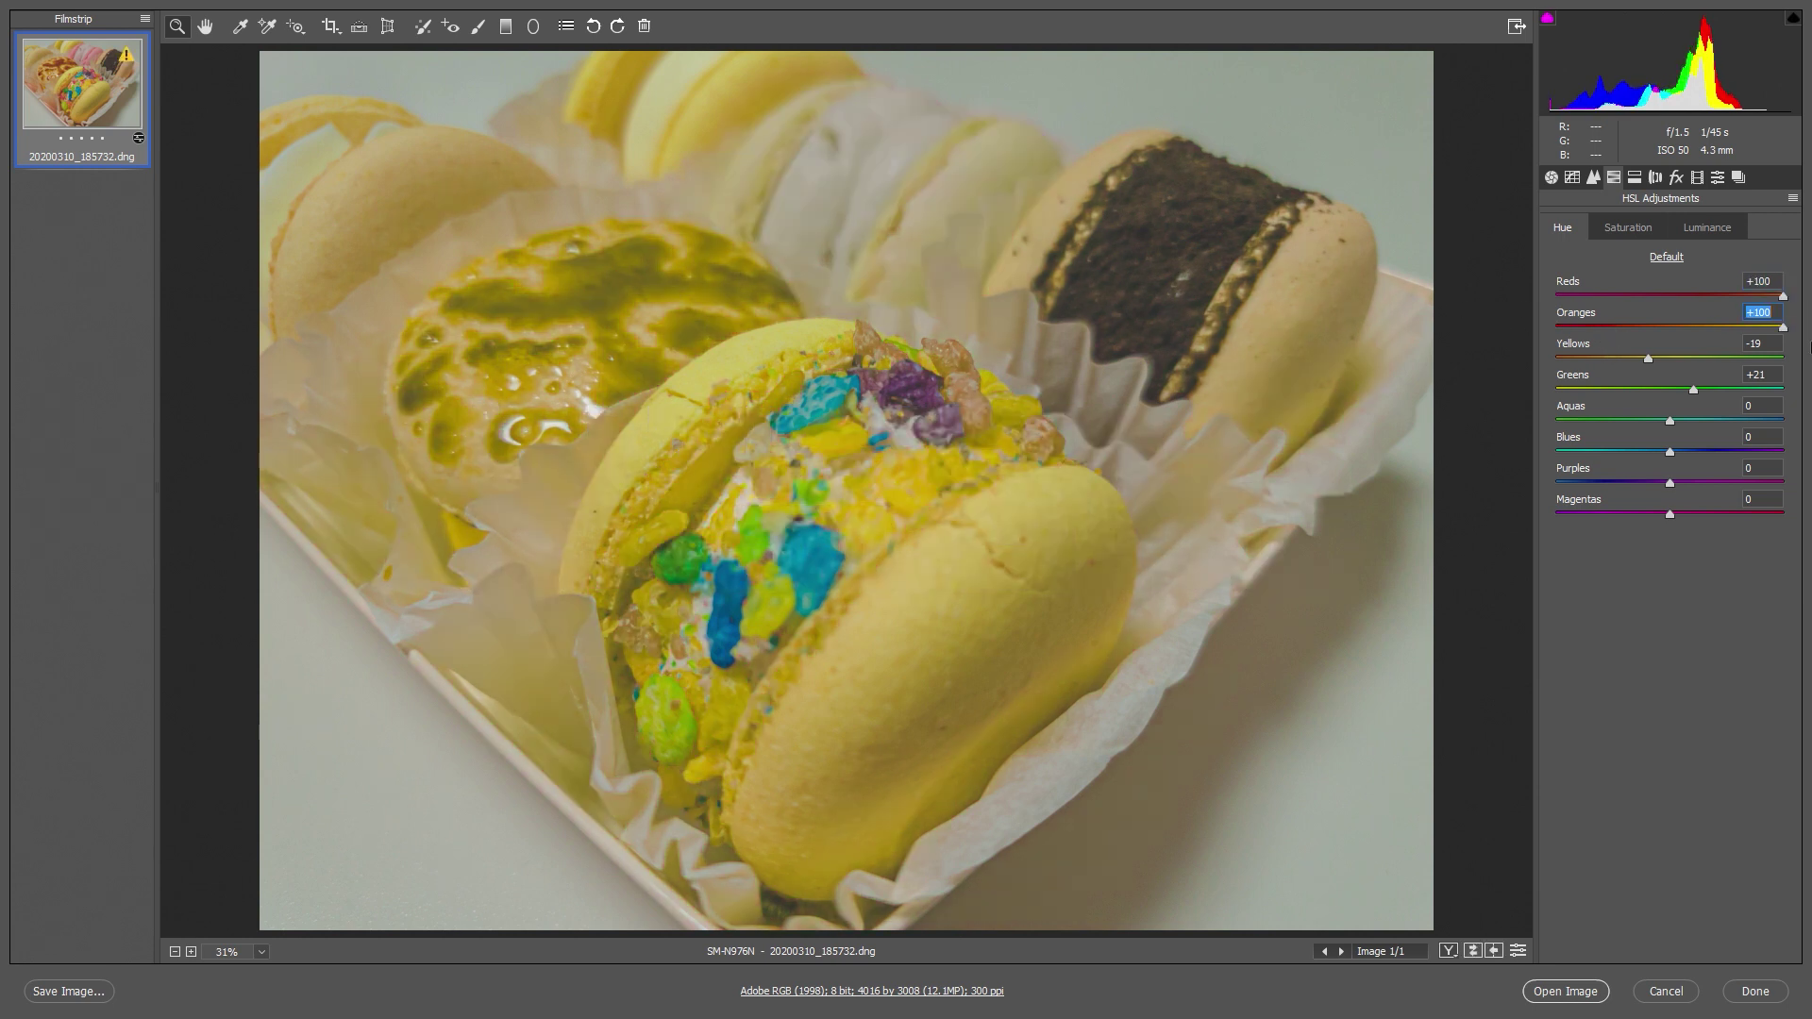
left_click_drag(1647, 358, 1506, 382)
left_click_drag(1693, 389, 1802, 391)
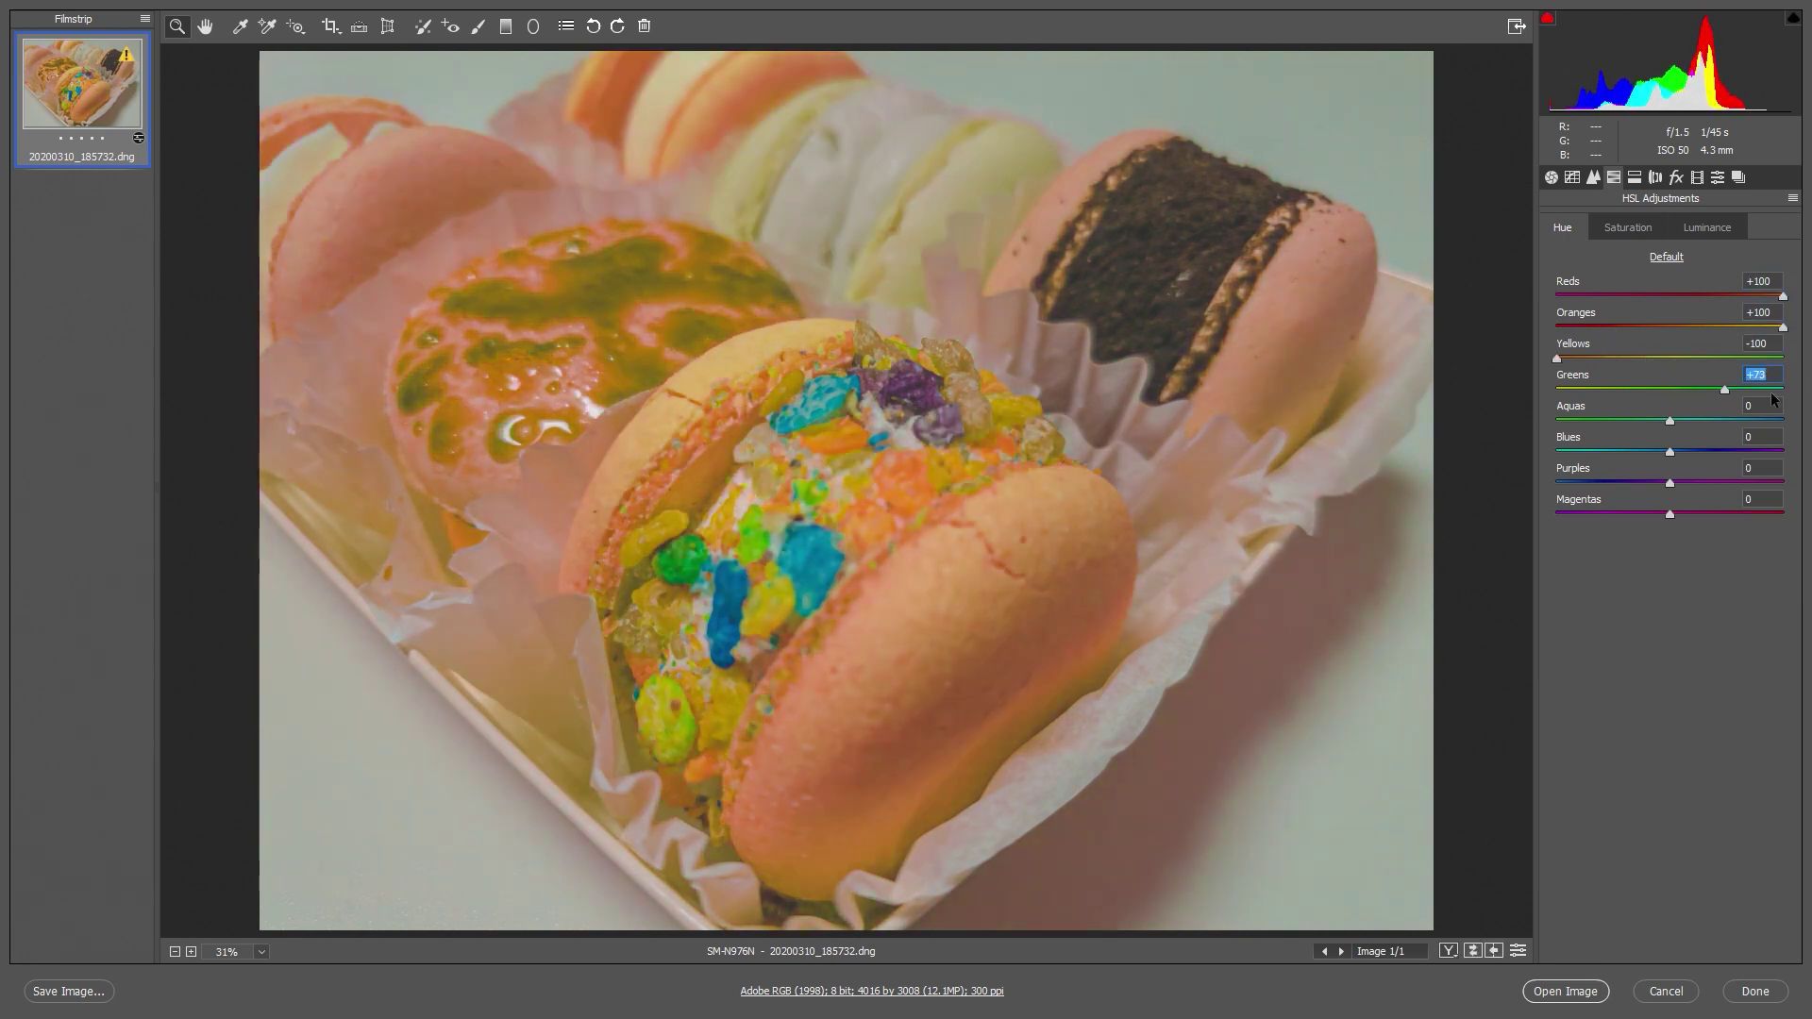
Step: Shift the hues of Aquas, Blues and Purples to their lowest setting
left_click_drag(1669, 420, 1529, 422)
left_click_drag(1669, 451, 1529, 453)
left_click_drag(1669, 482, 1538, 485)
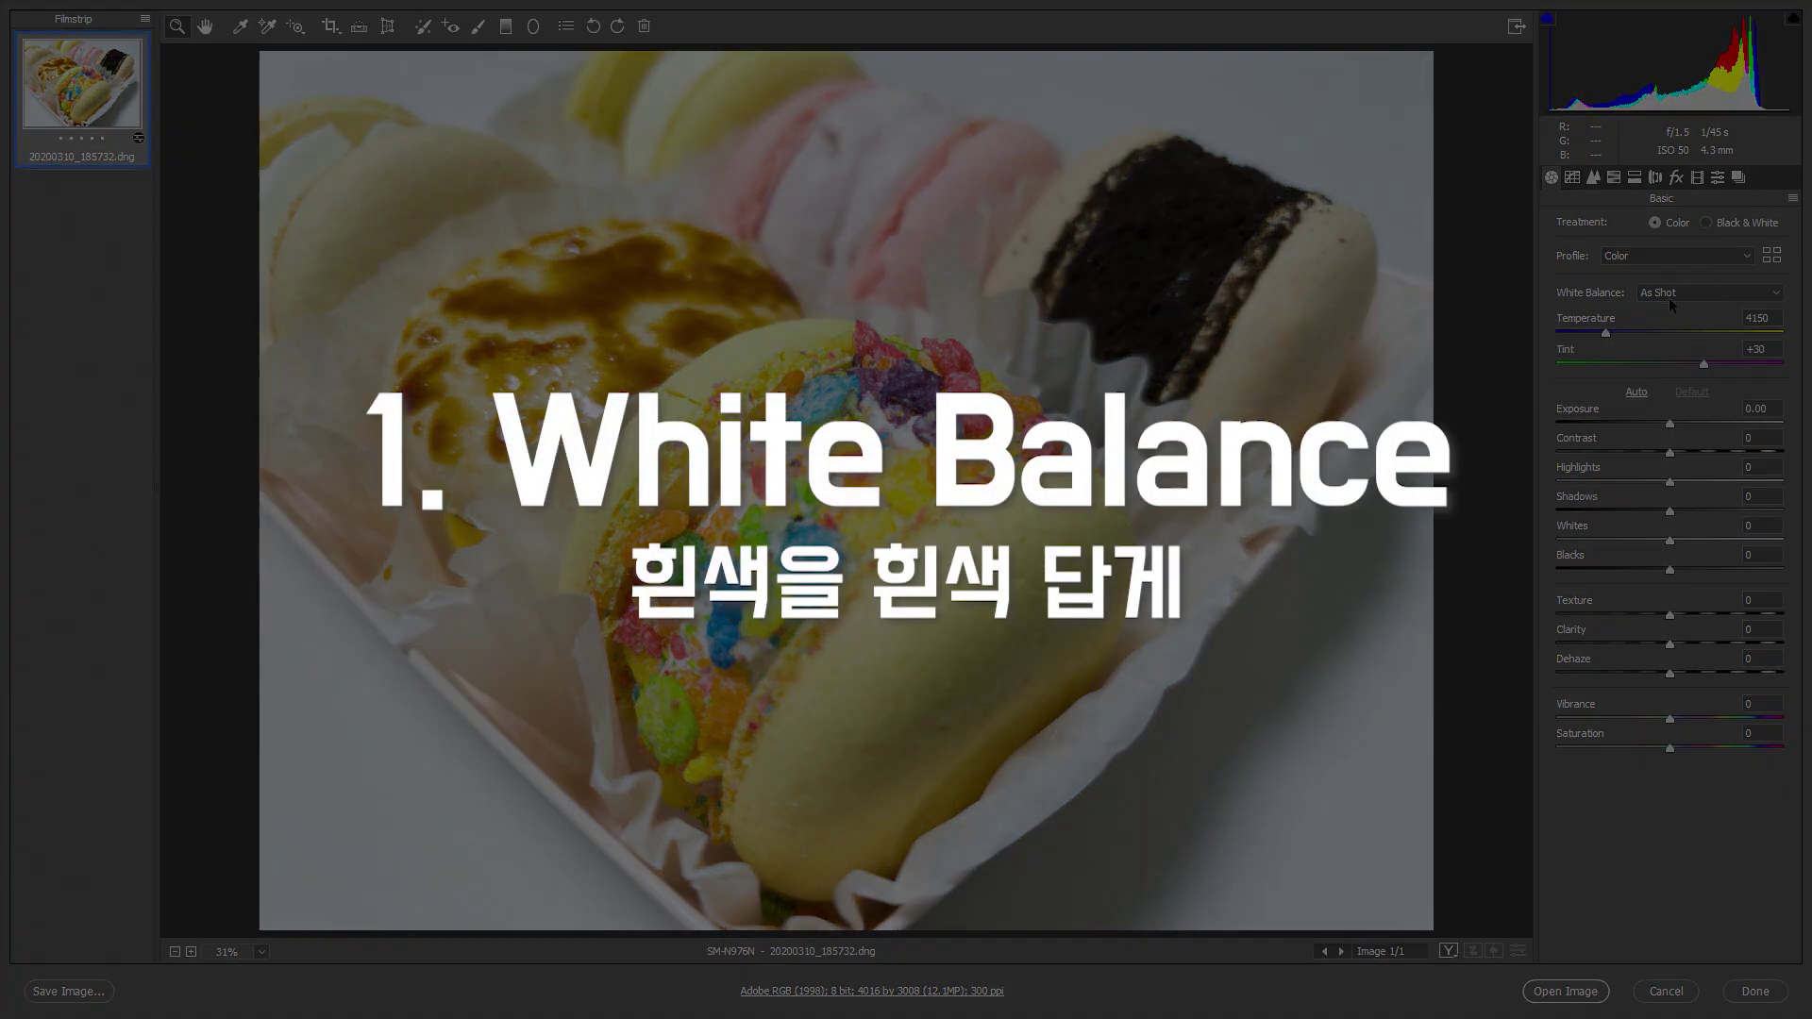
Step: Try the Auto white balance and a Temperature of 50000, and return the white balance to As Shot
left_click(1668, 294)
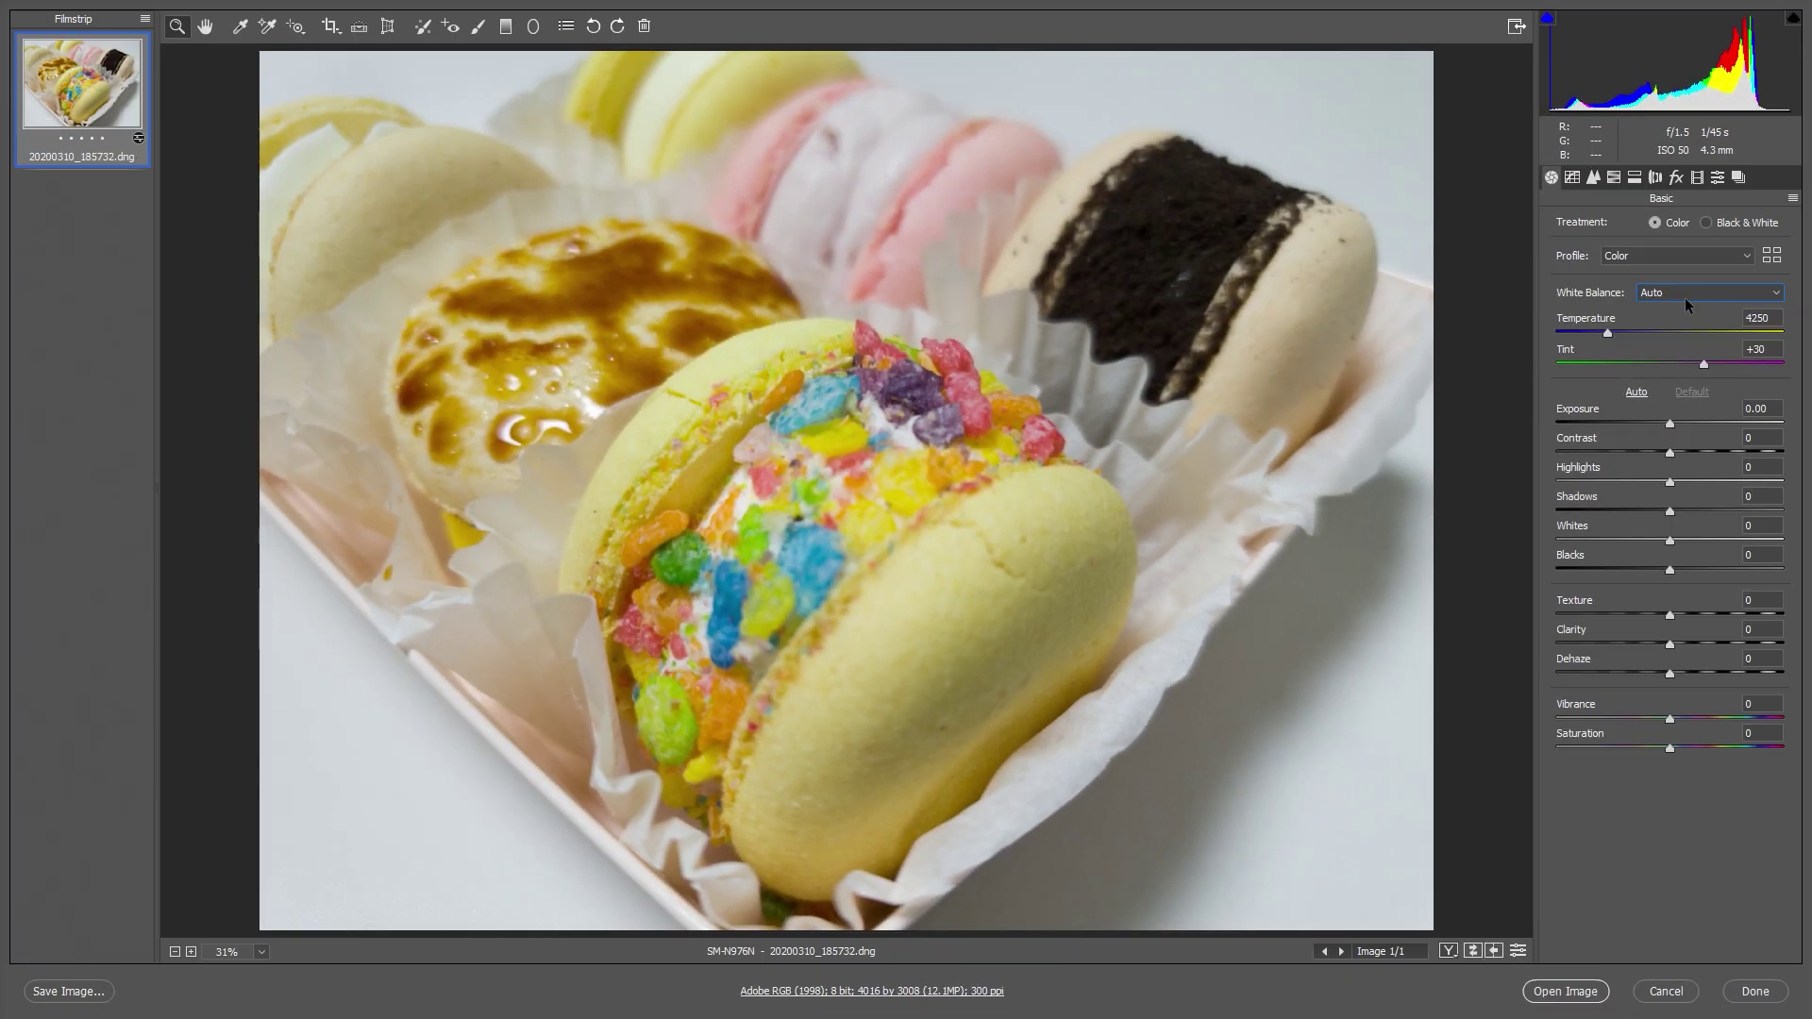
key("Up")
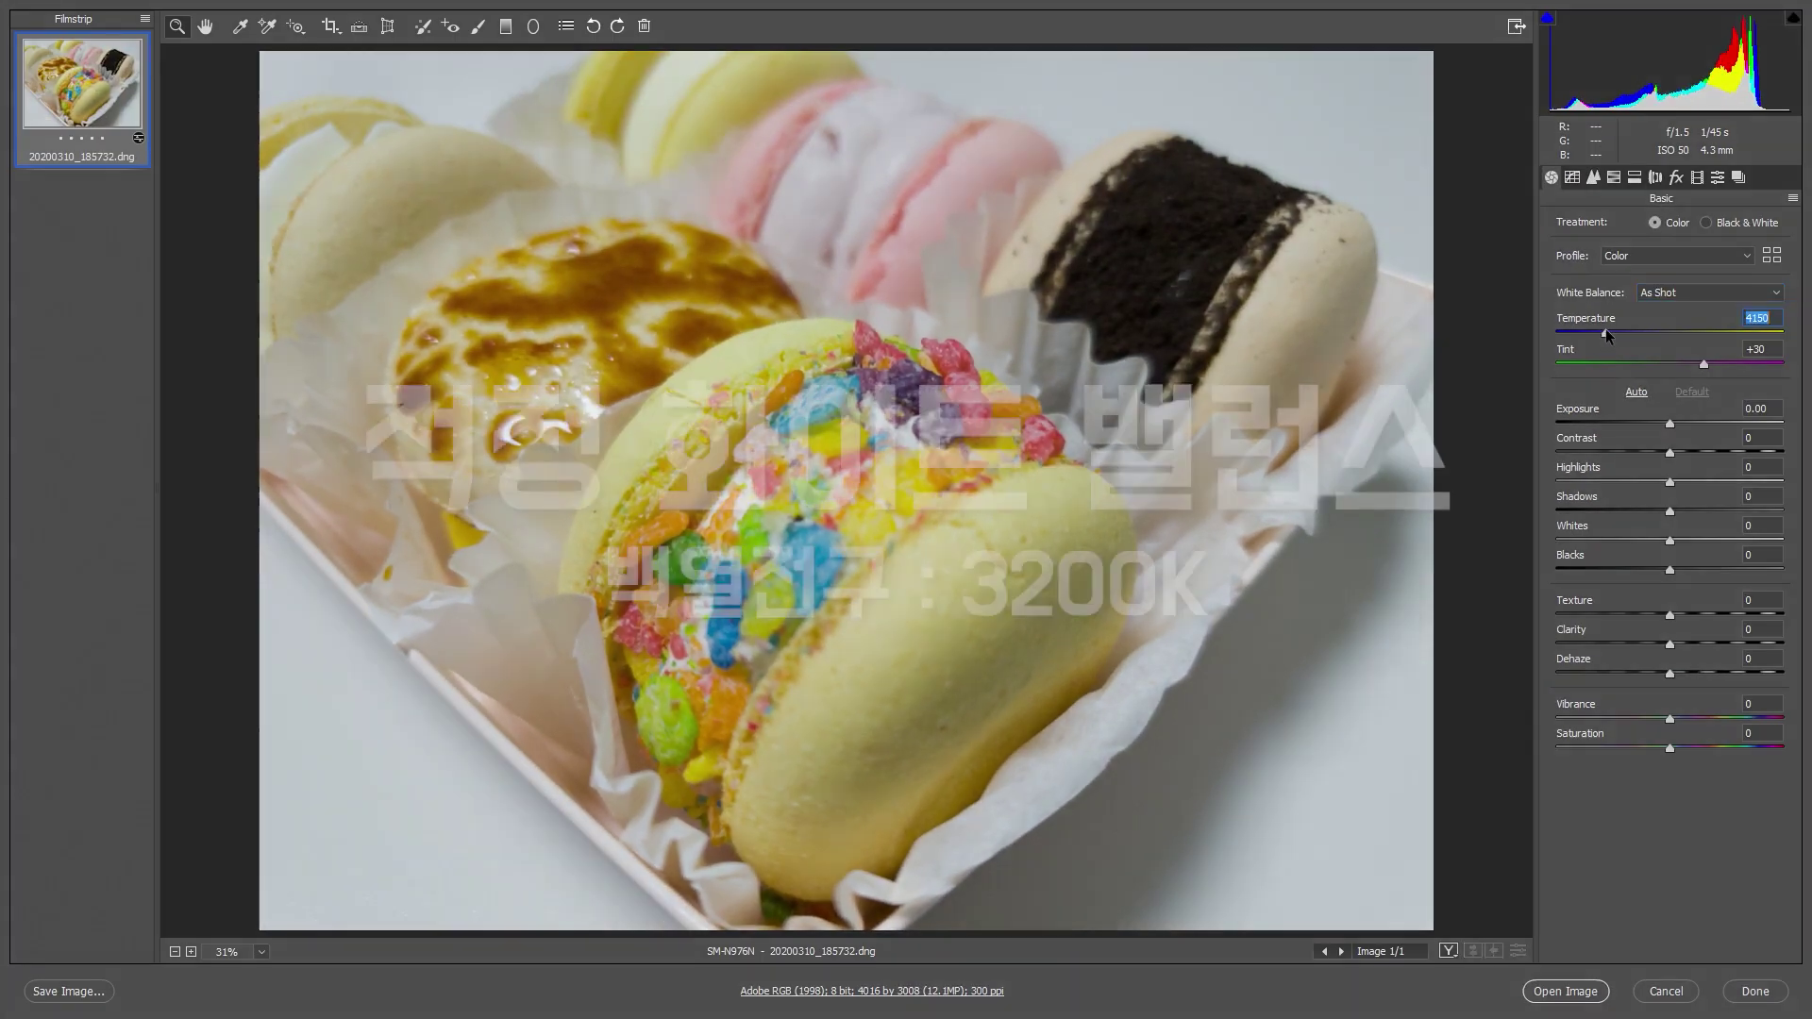
left_click_drag(1605, 328, 1802, 358)
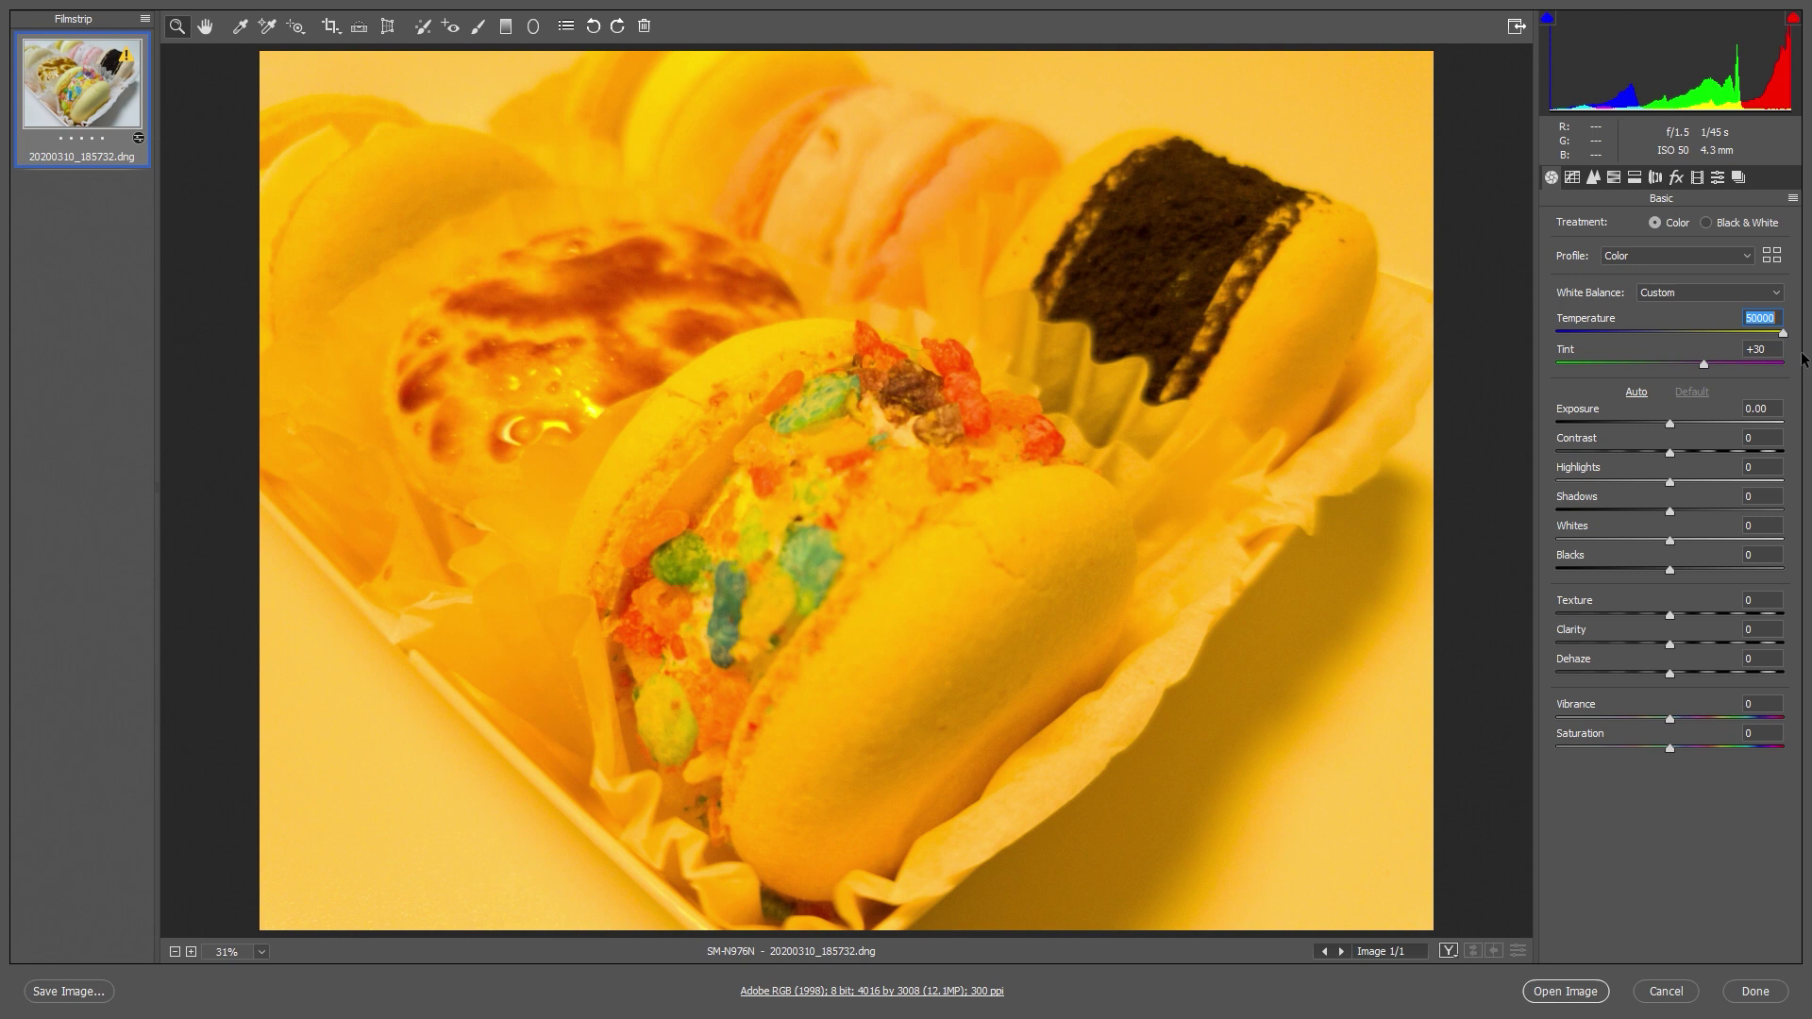
left_click(1719, 290)
left_click(1704, 296)
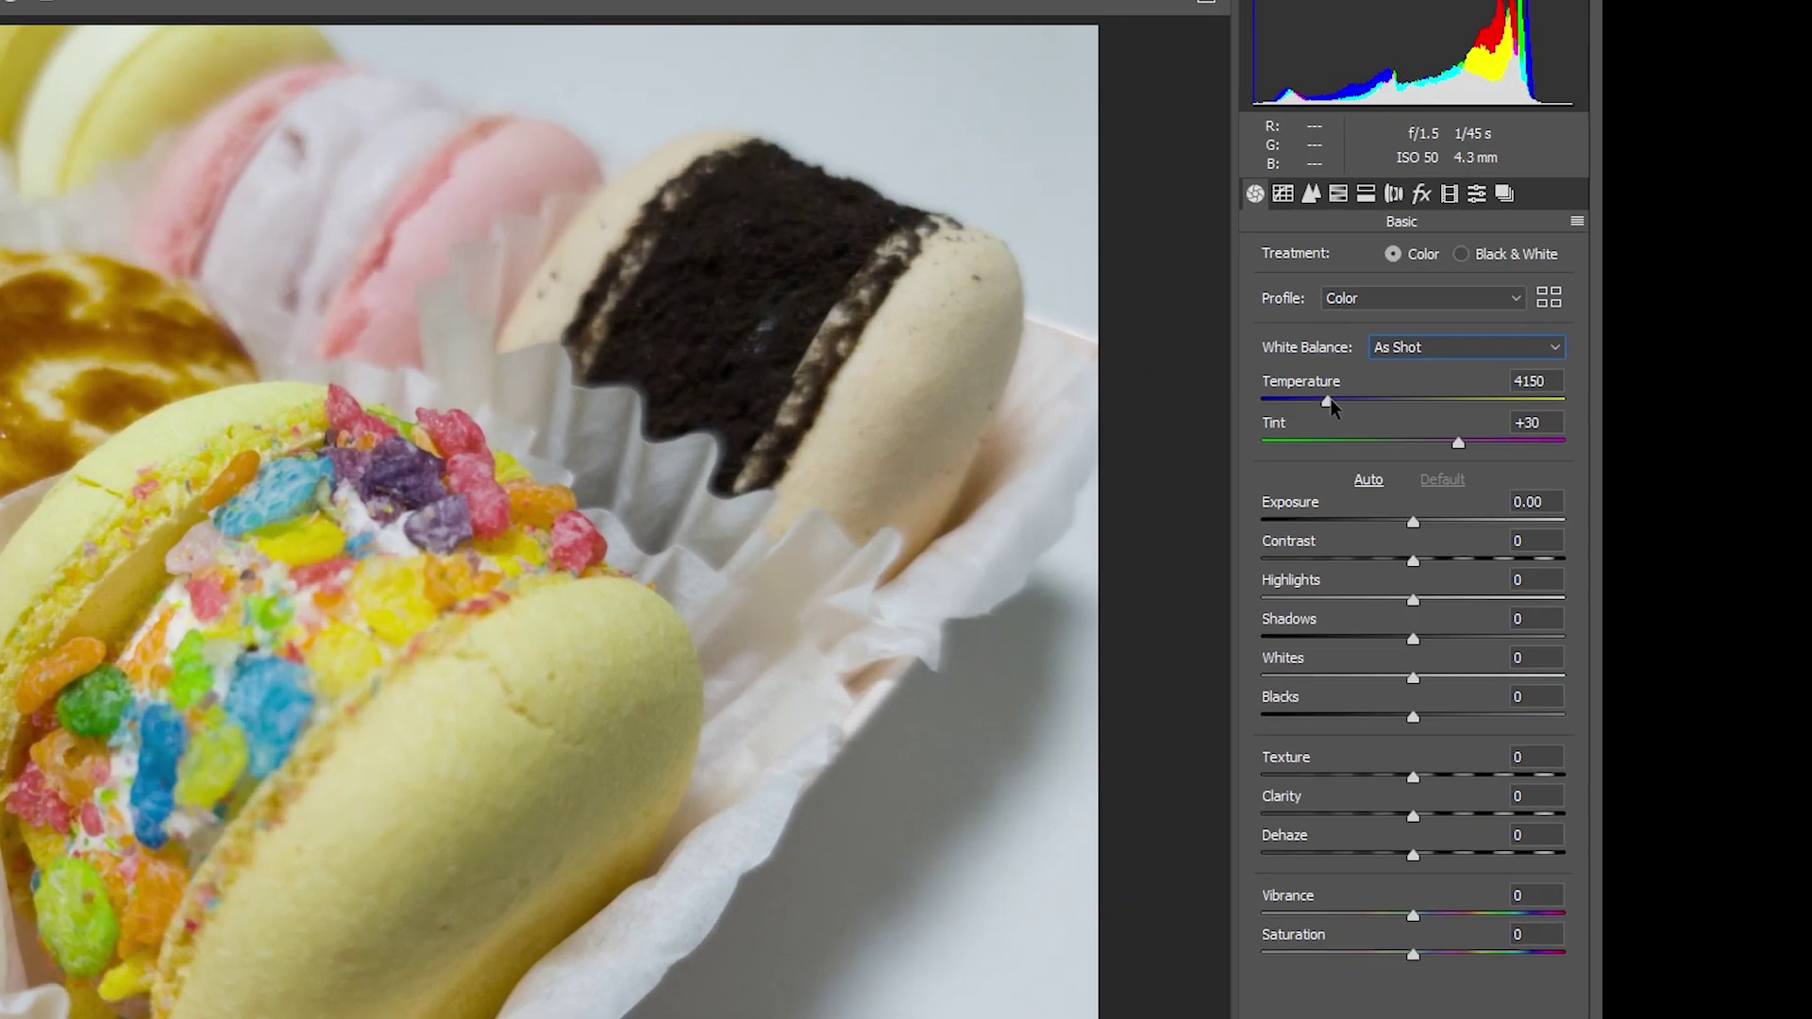
Step: Warm the macaron photo by setting the white balance Temperature to 4600
left_click(1605, 332)
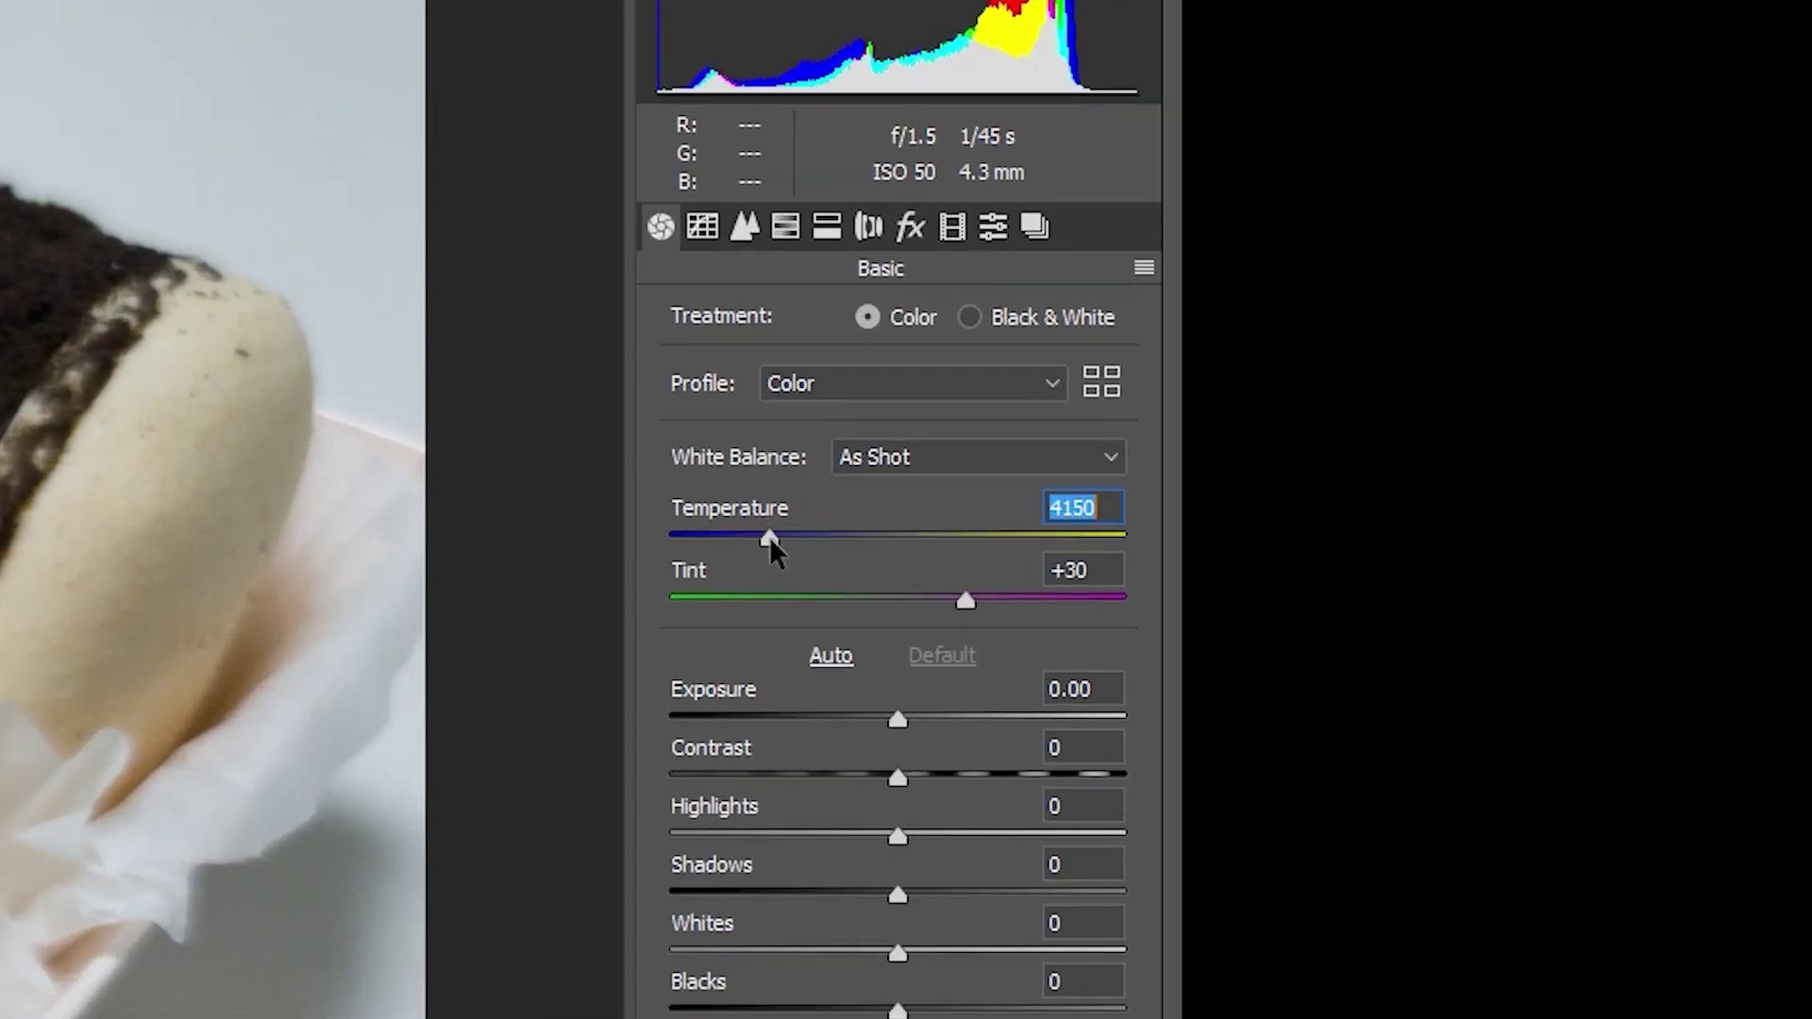
left_click_drag(768, 535, 783, 536)
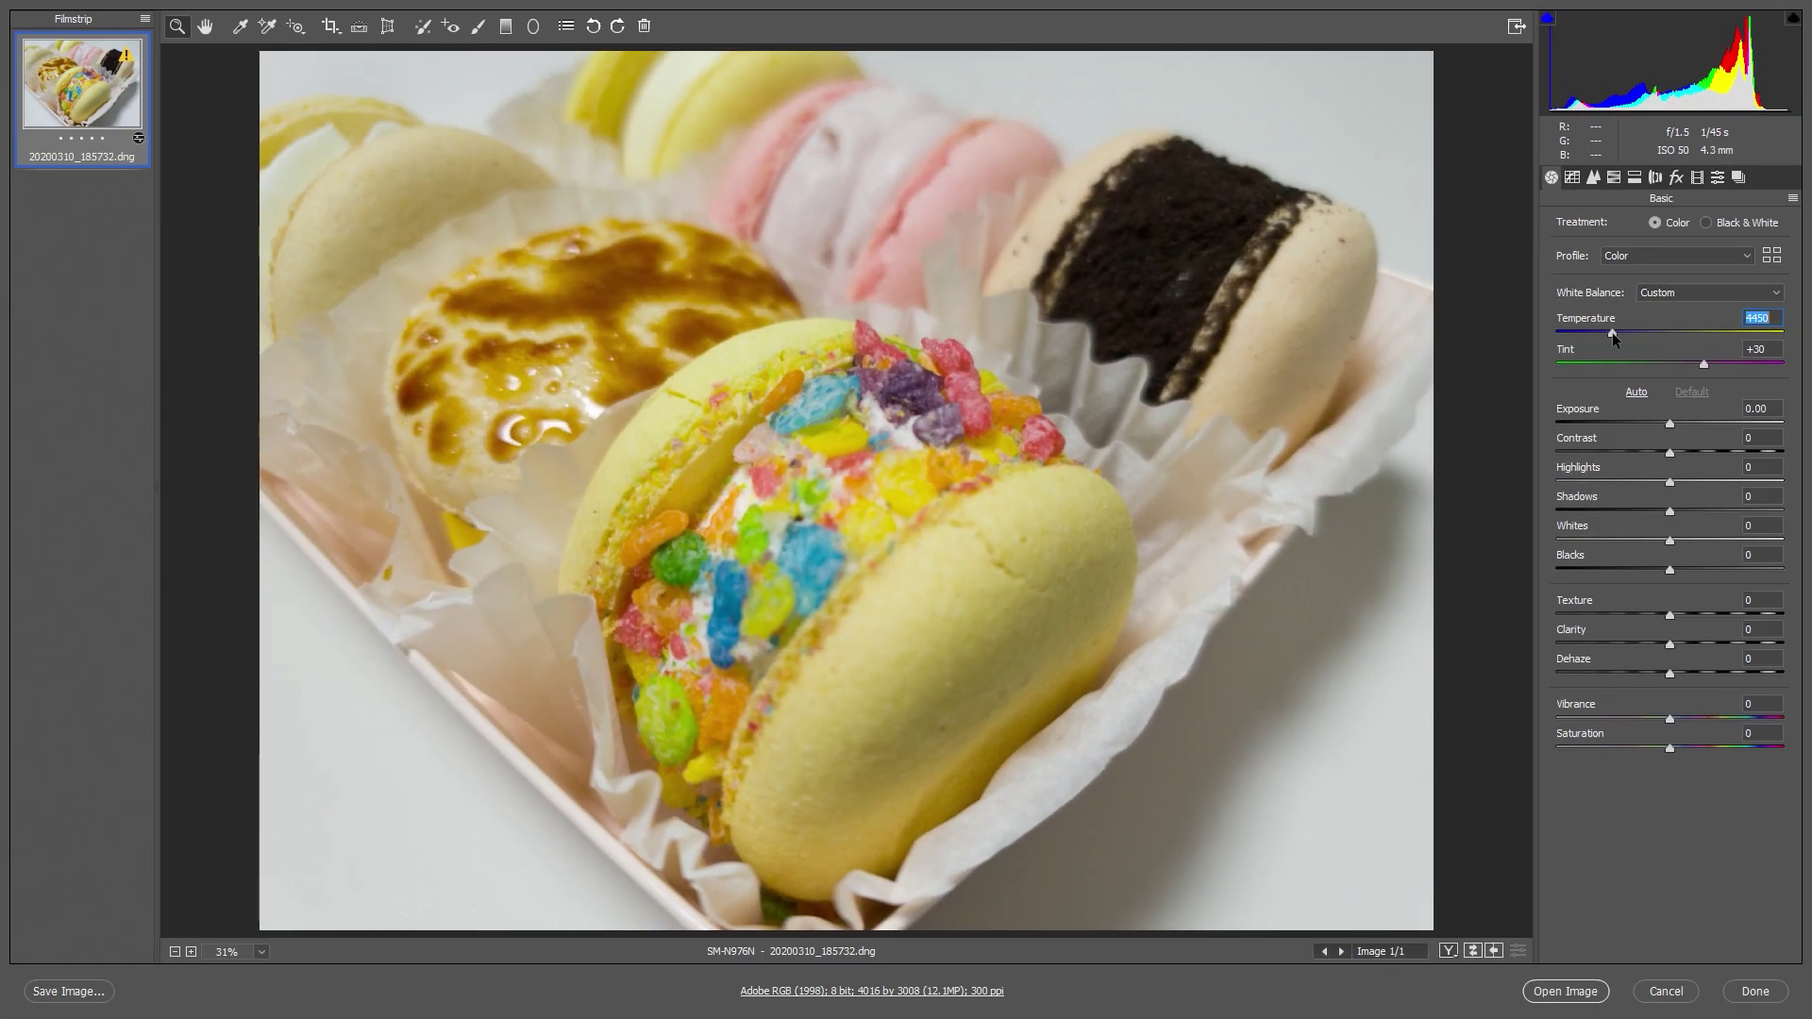
left_click_drag(1611, 332, 1615, 332)
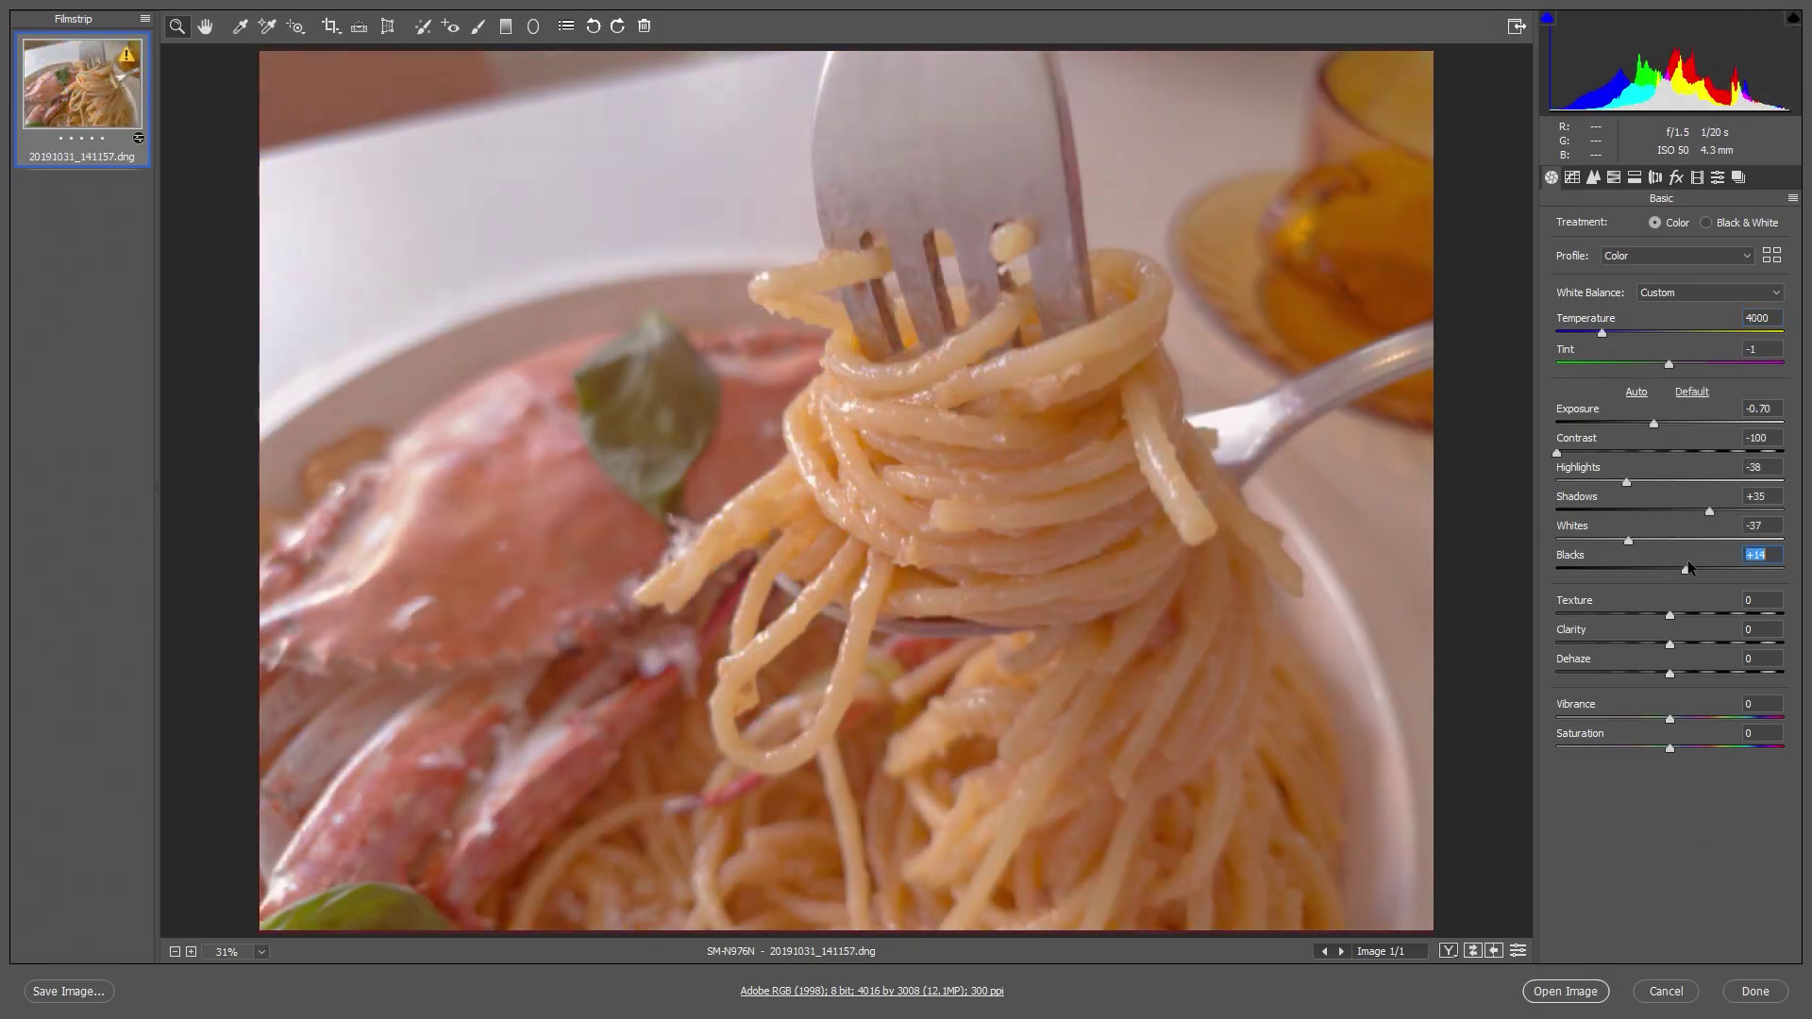
Step: Raise the Blacks slightly on the crab pasta photo
left_click_drag(1687, 563, 1696, 562)
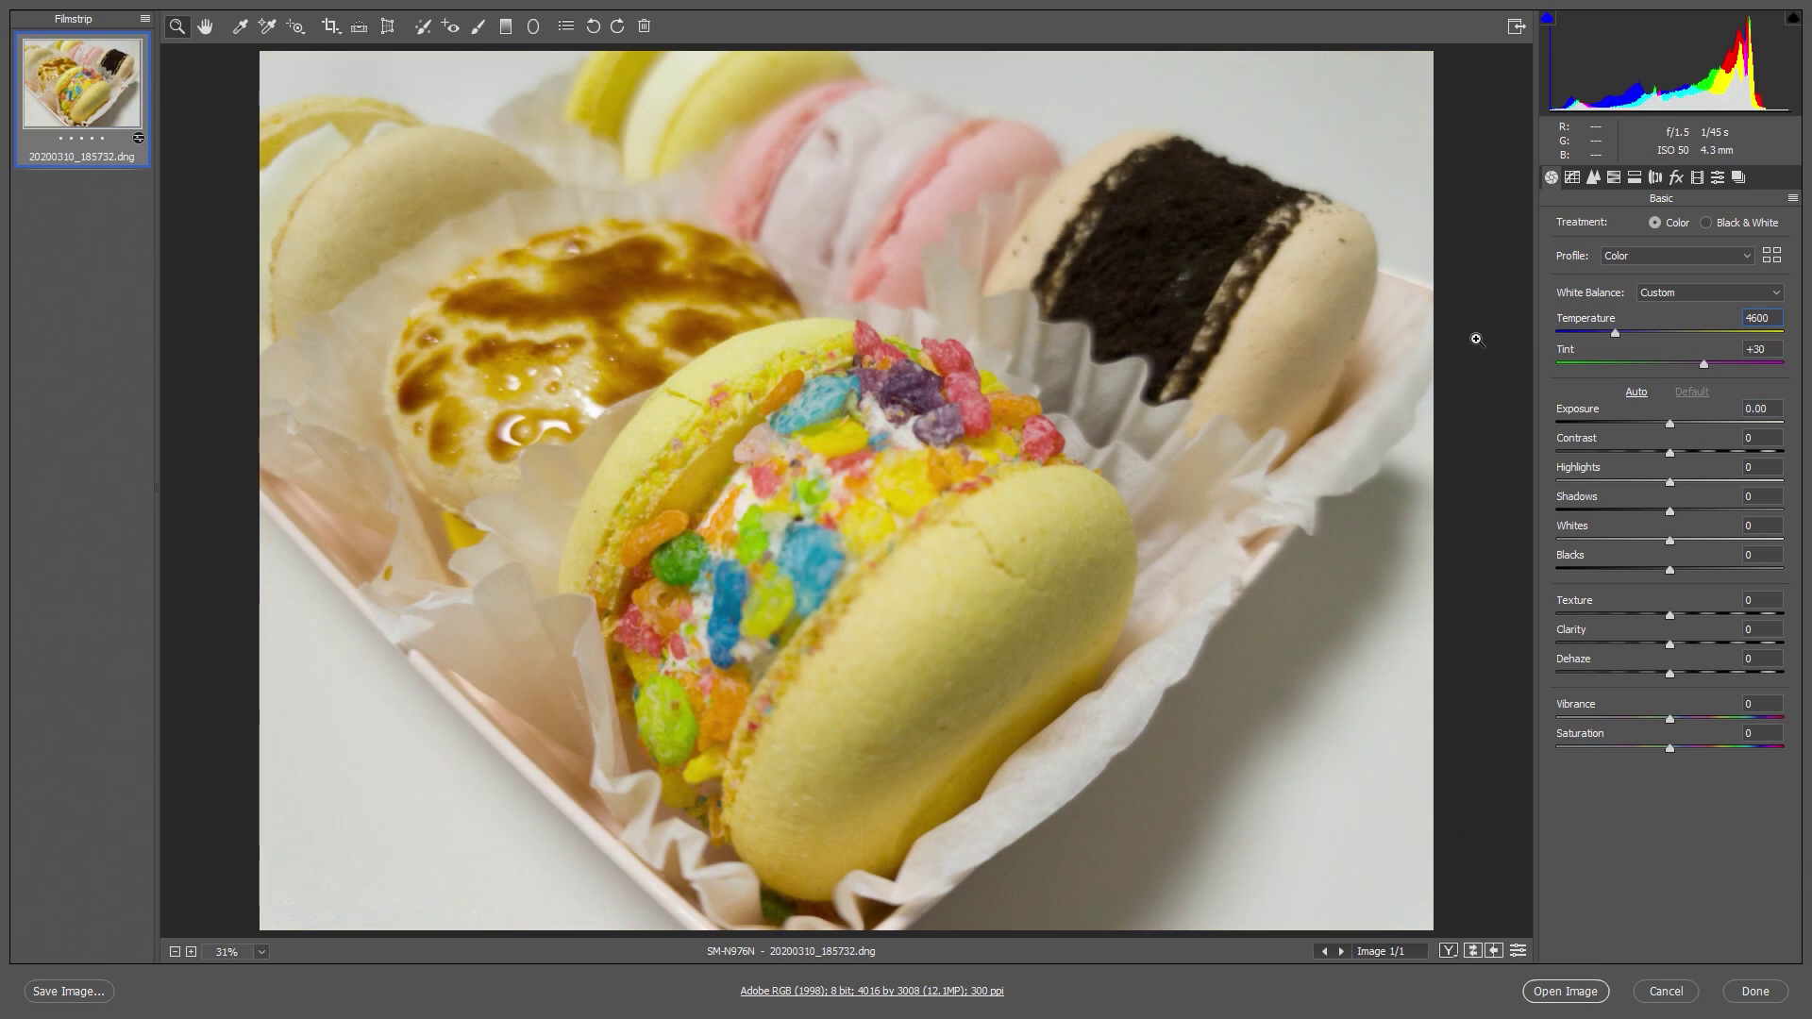
Step: Darken the macaron photo by setting the Exposure to -1.15
left_click(1670, 430)
left_click_drag(1670, 429, 1643, 423)
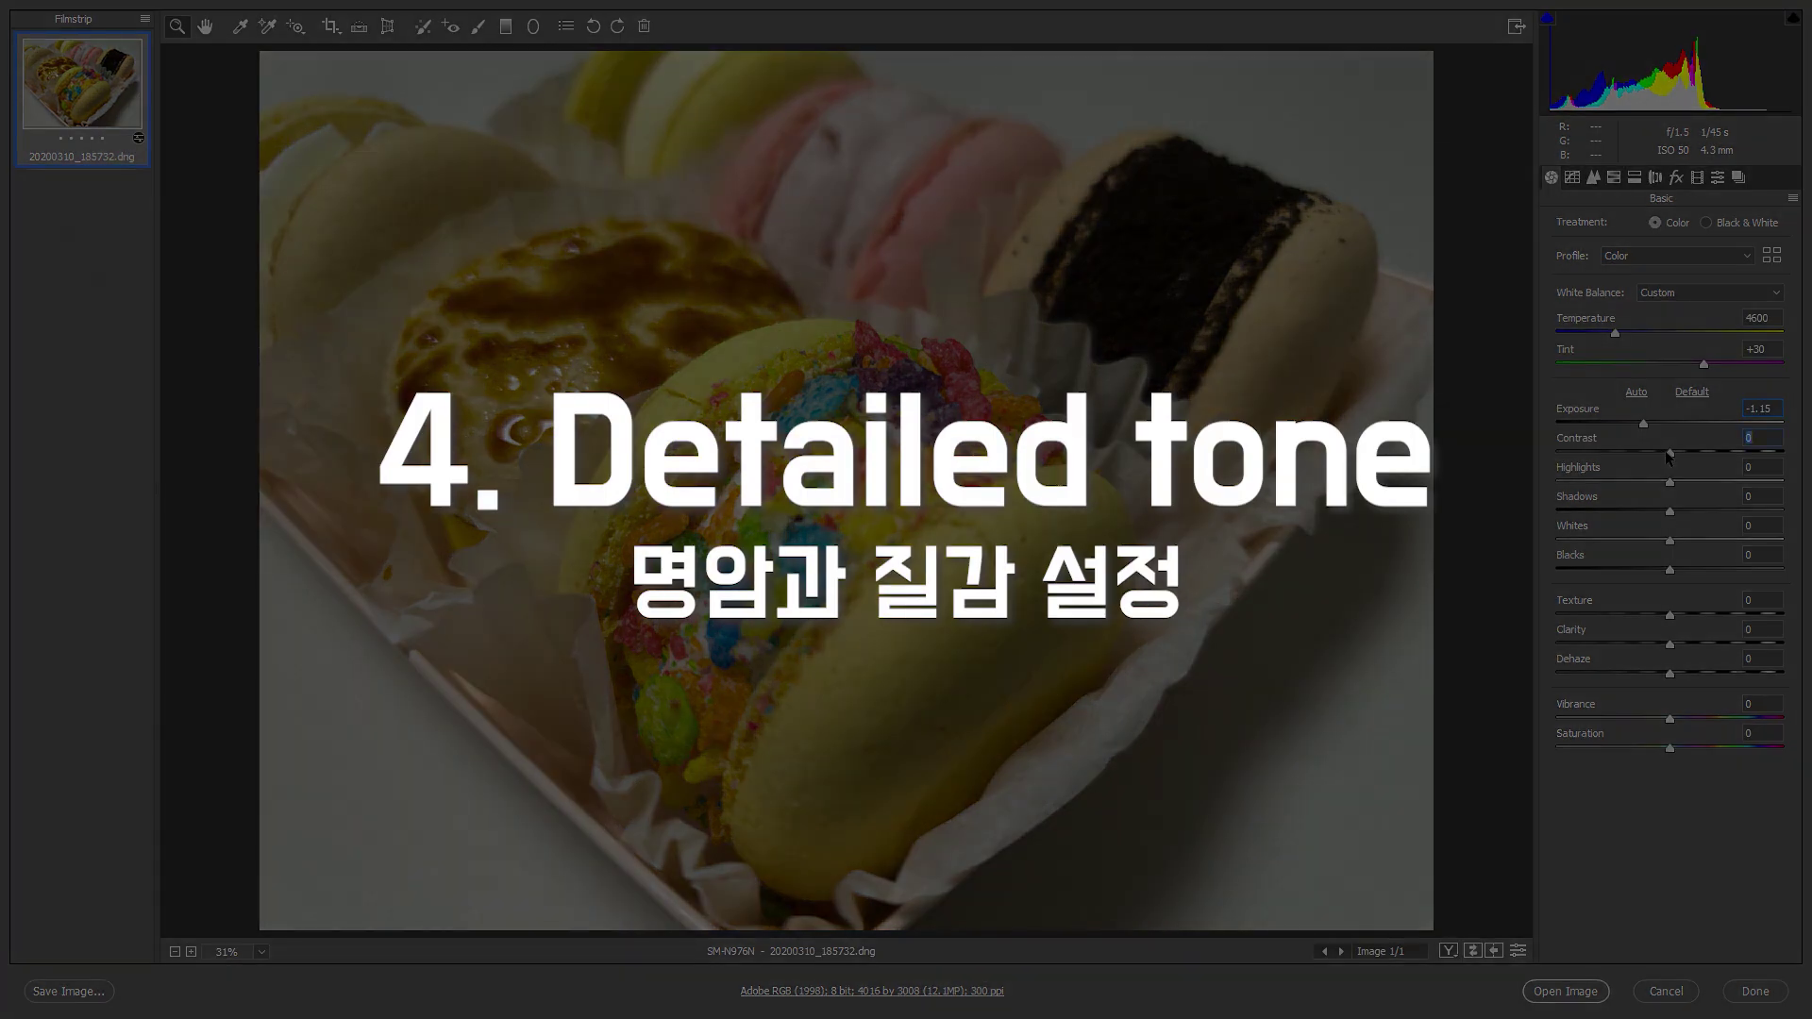
Step: Try the Contrast at its minimum and maximum on the macaron photo, and try slightly raised Whites
left_click_drag(1668, 455, 1548, 457)
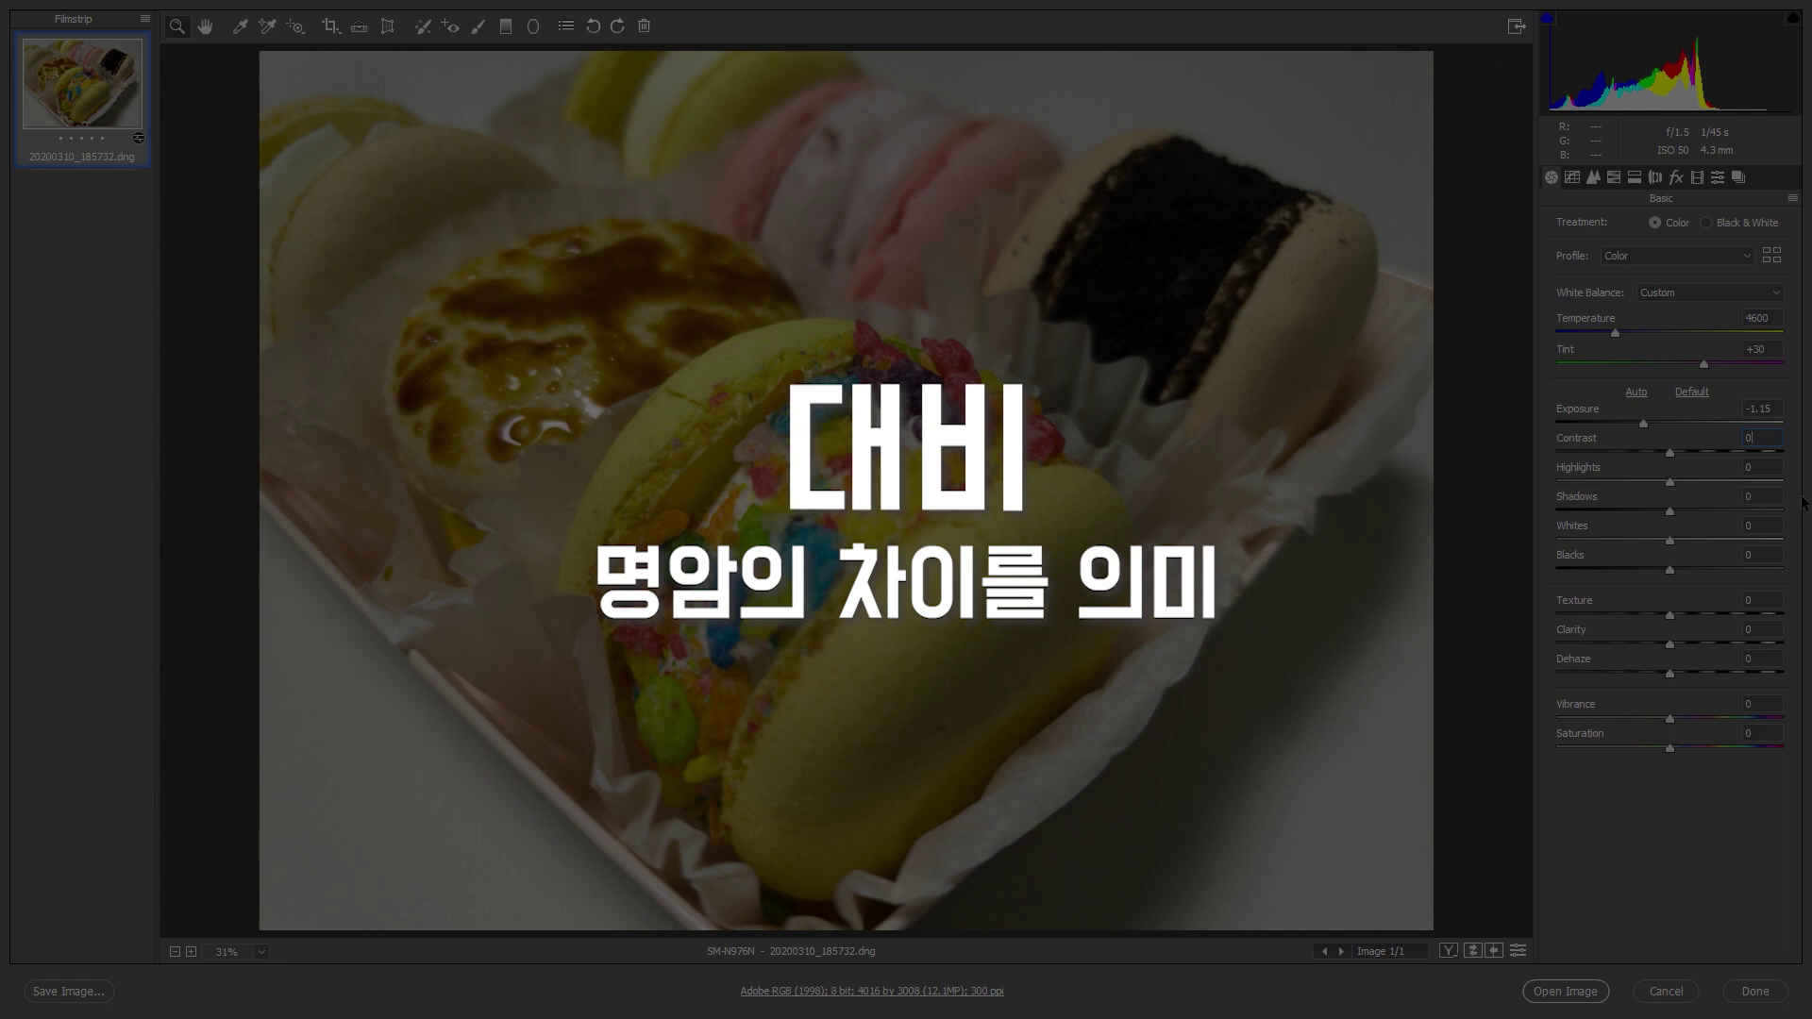
left_click_drag(1670, 452, 1732, 481)
left_click_drag(1669, 540, 1678, 540)
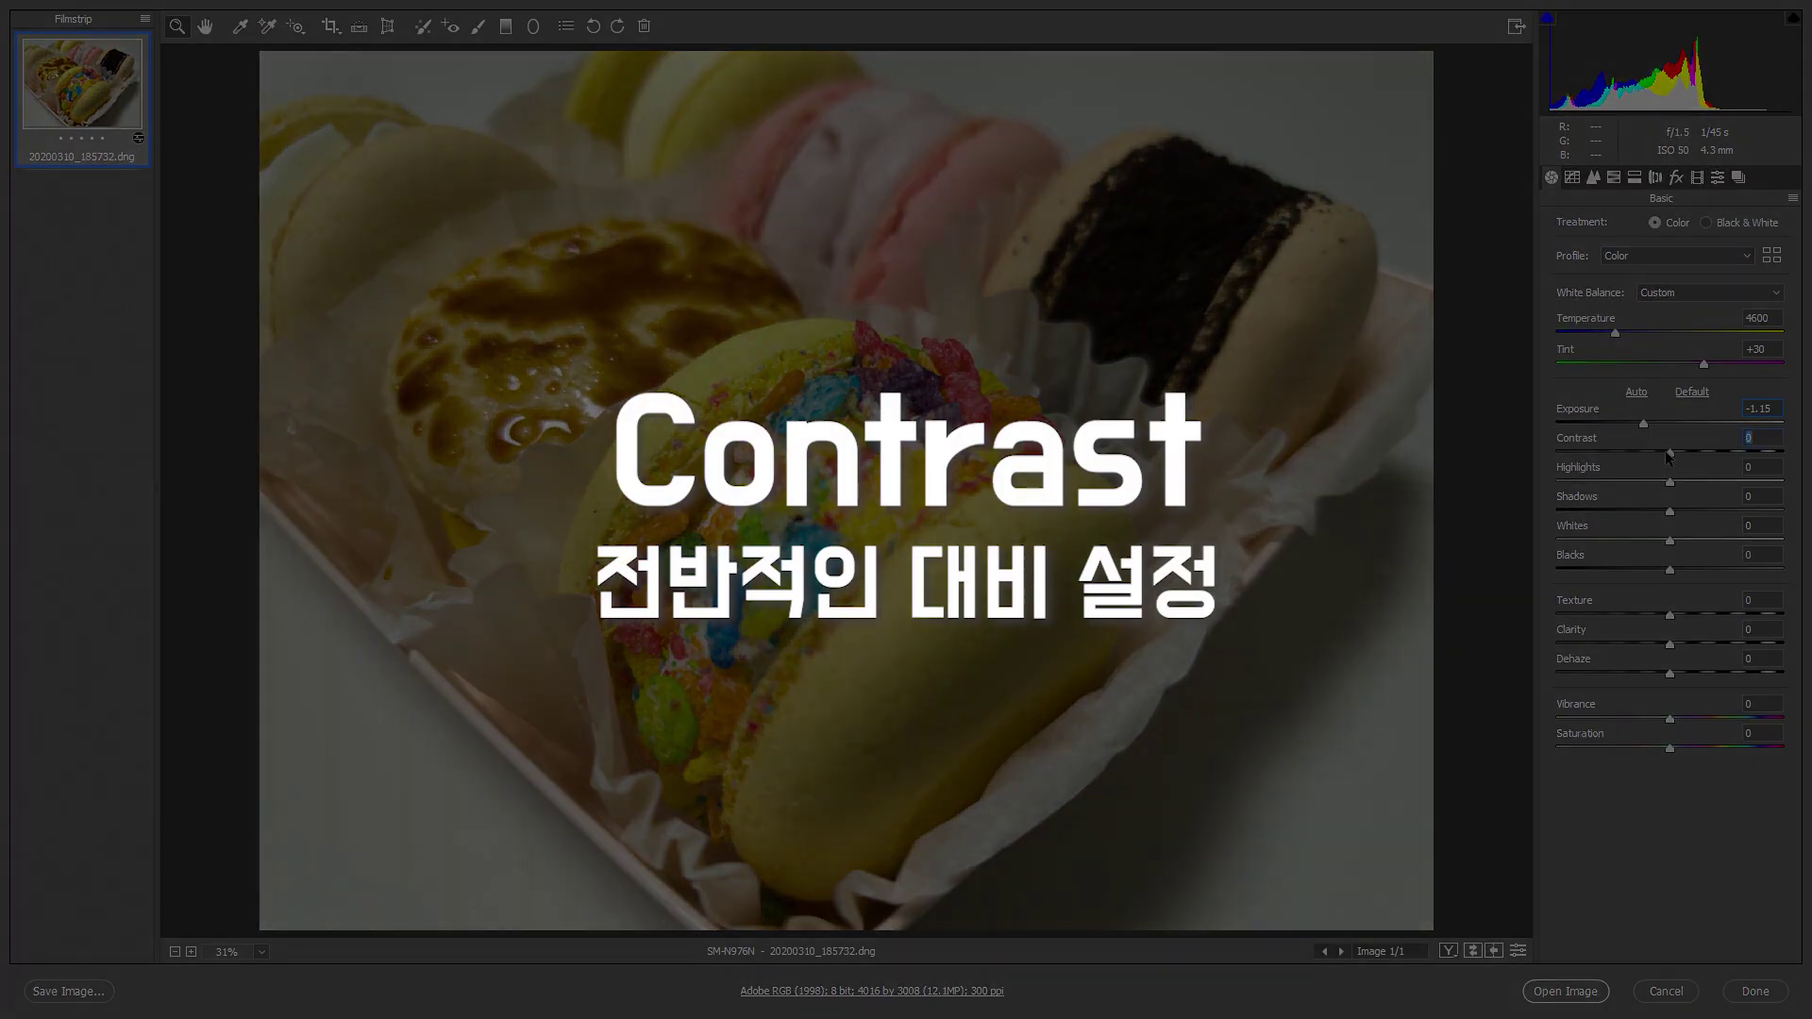
left_click_drag(1666, 453, 1793, 469)
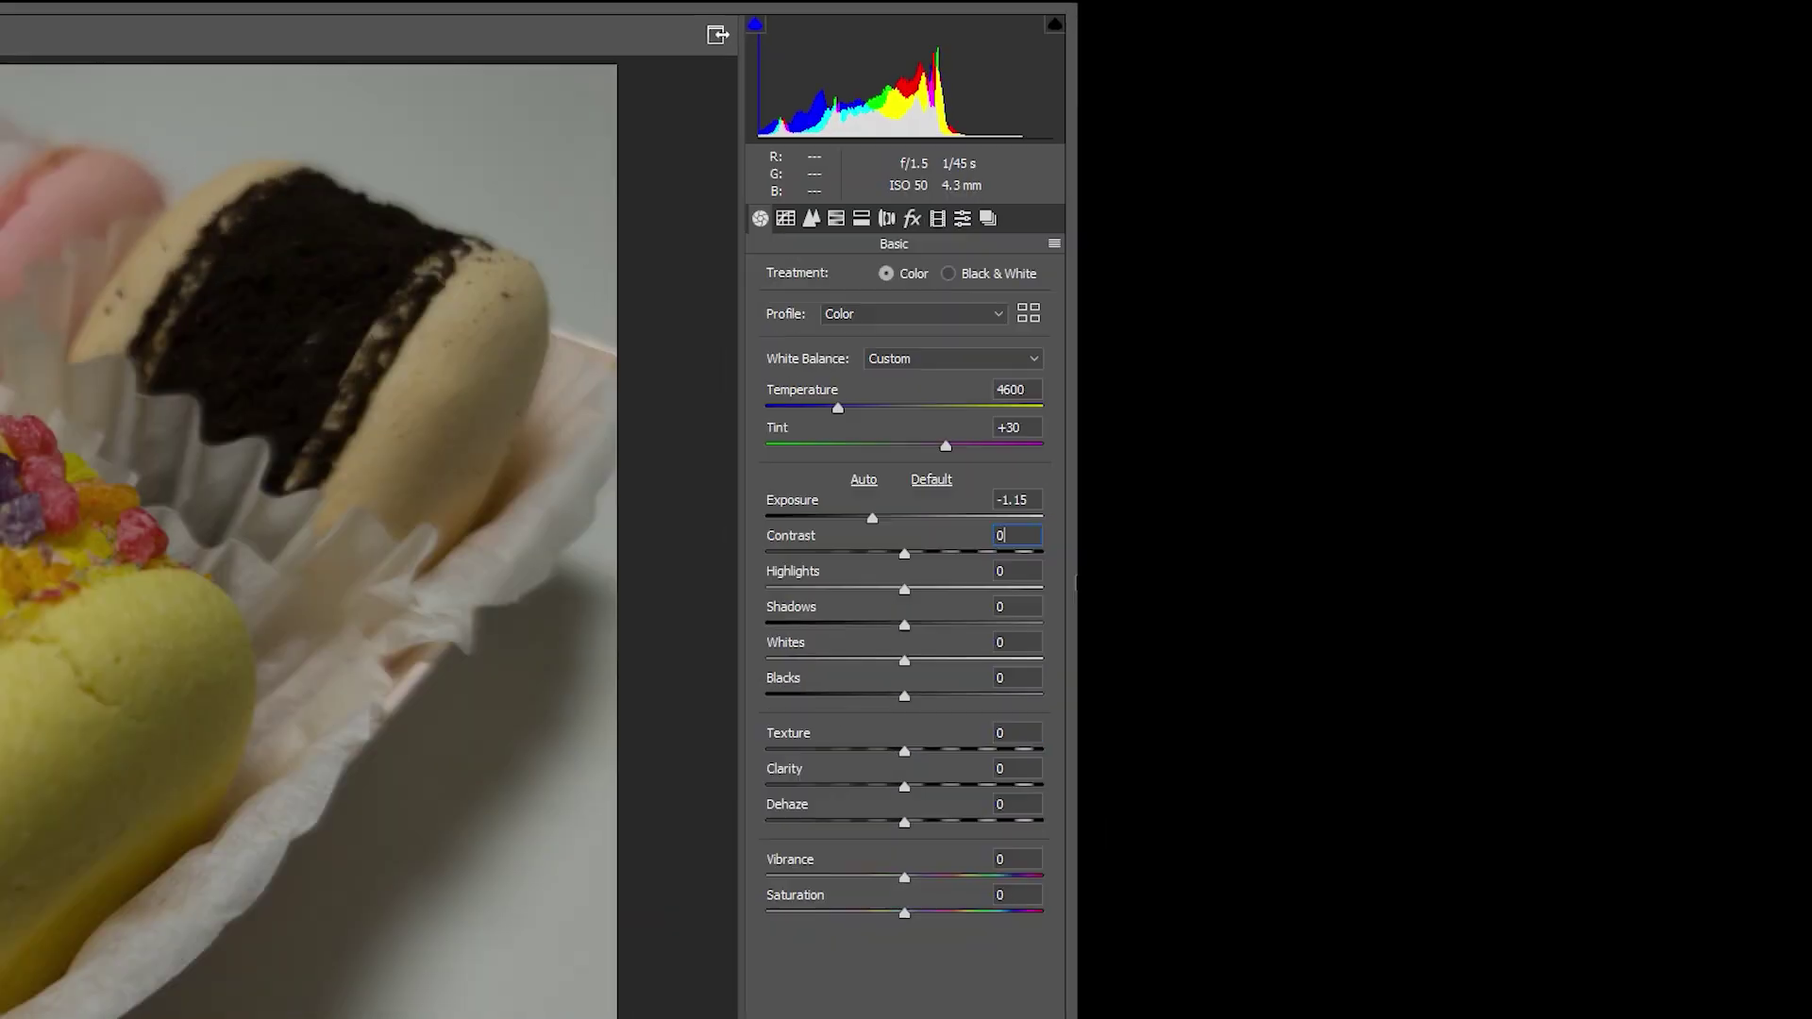
Step: Try Highlights at +100 and Whites at +100 one after the other, resetting each to 0
left_click(1014, 554)
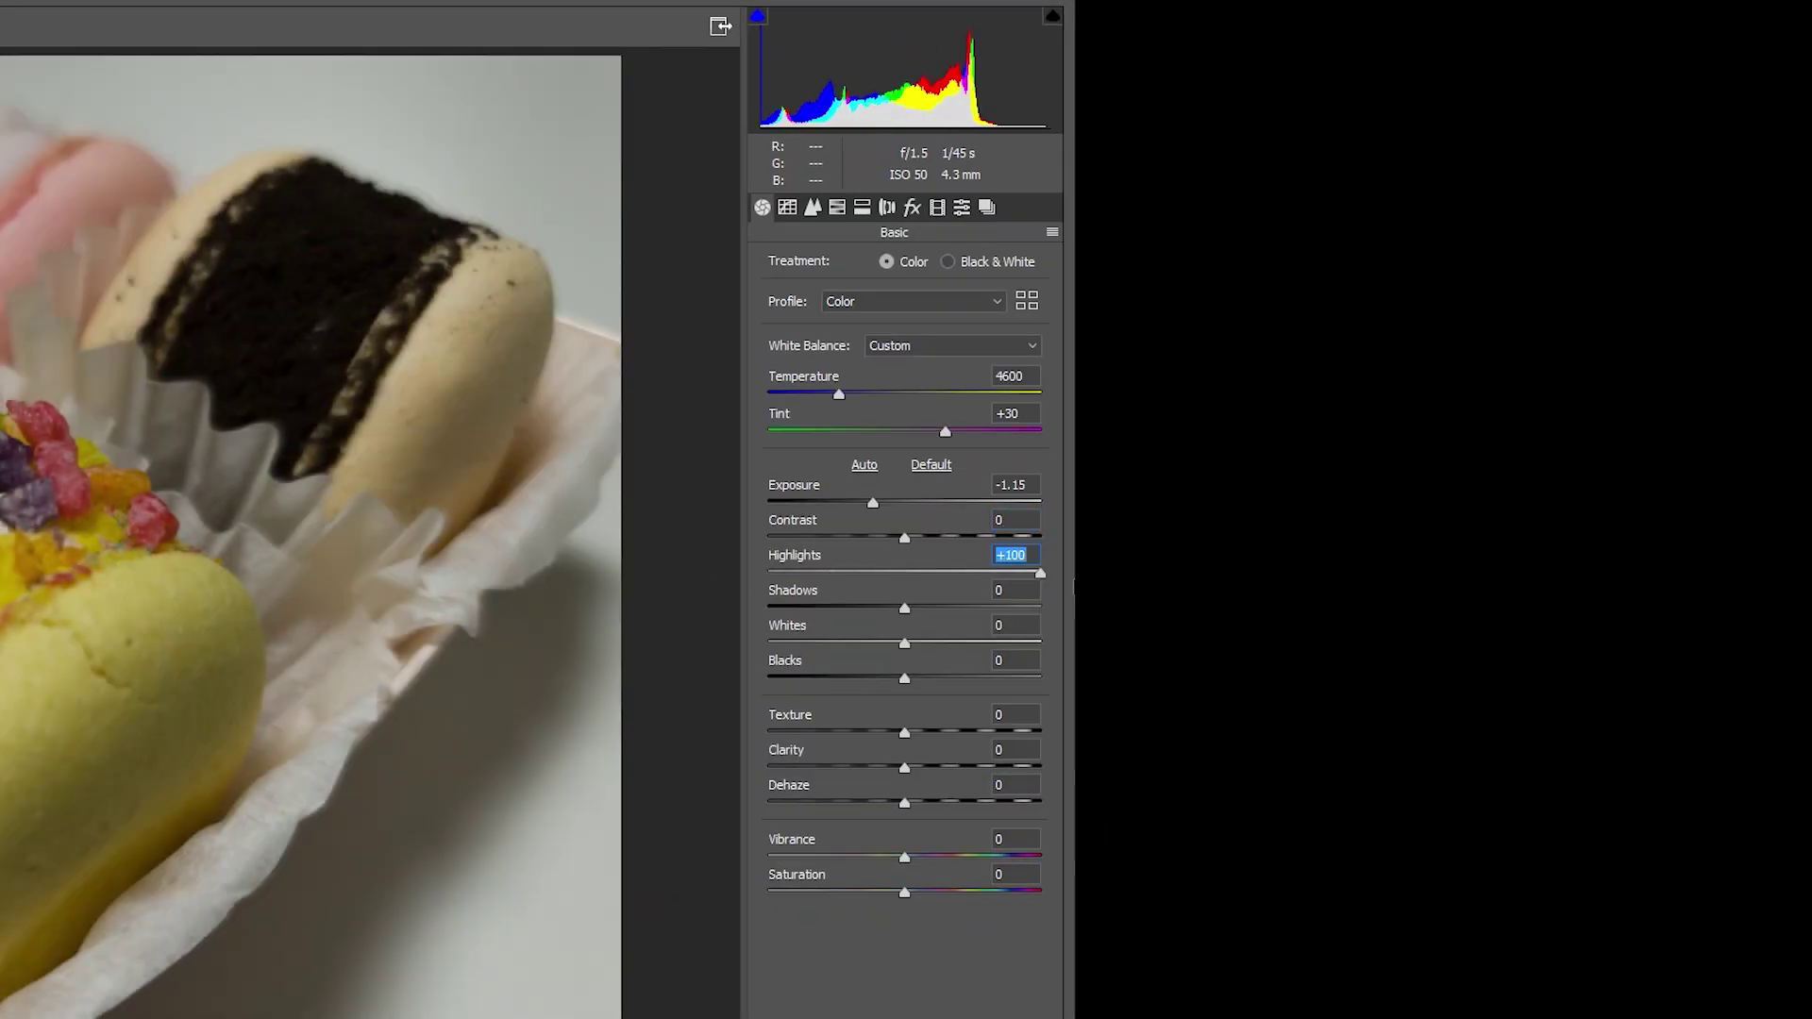
type("0")
left_click(920, 646)
type("100")
key("Return")
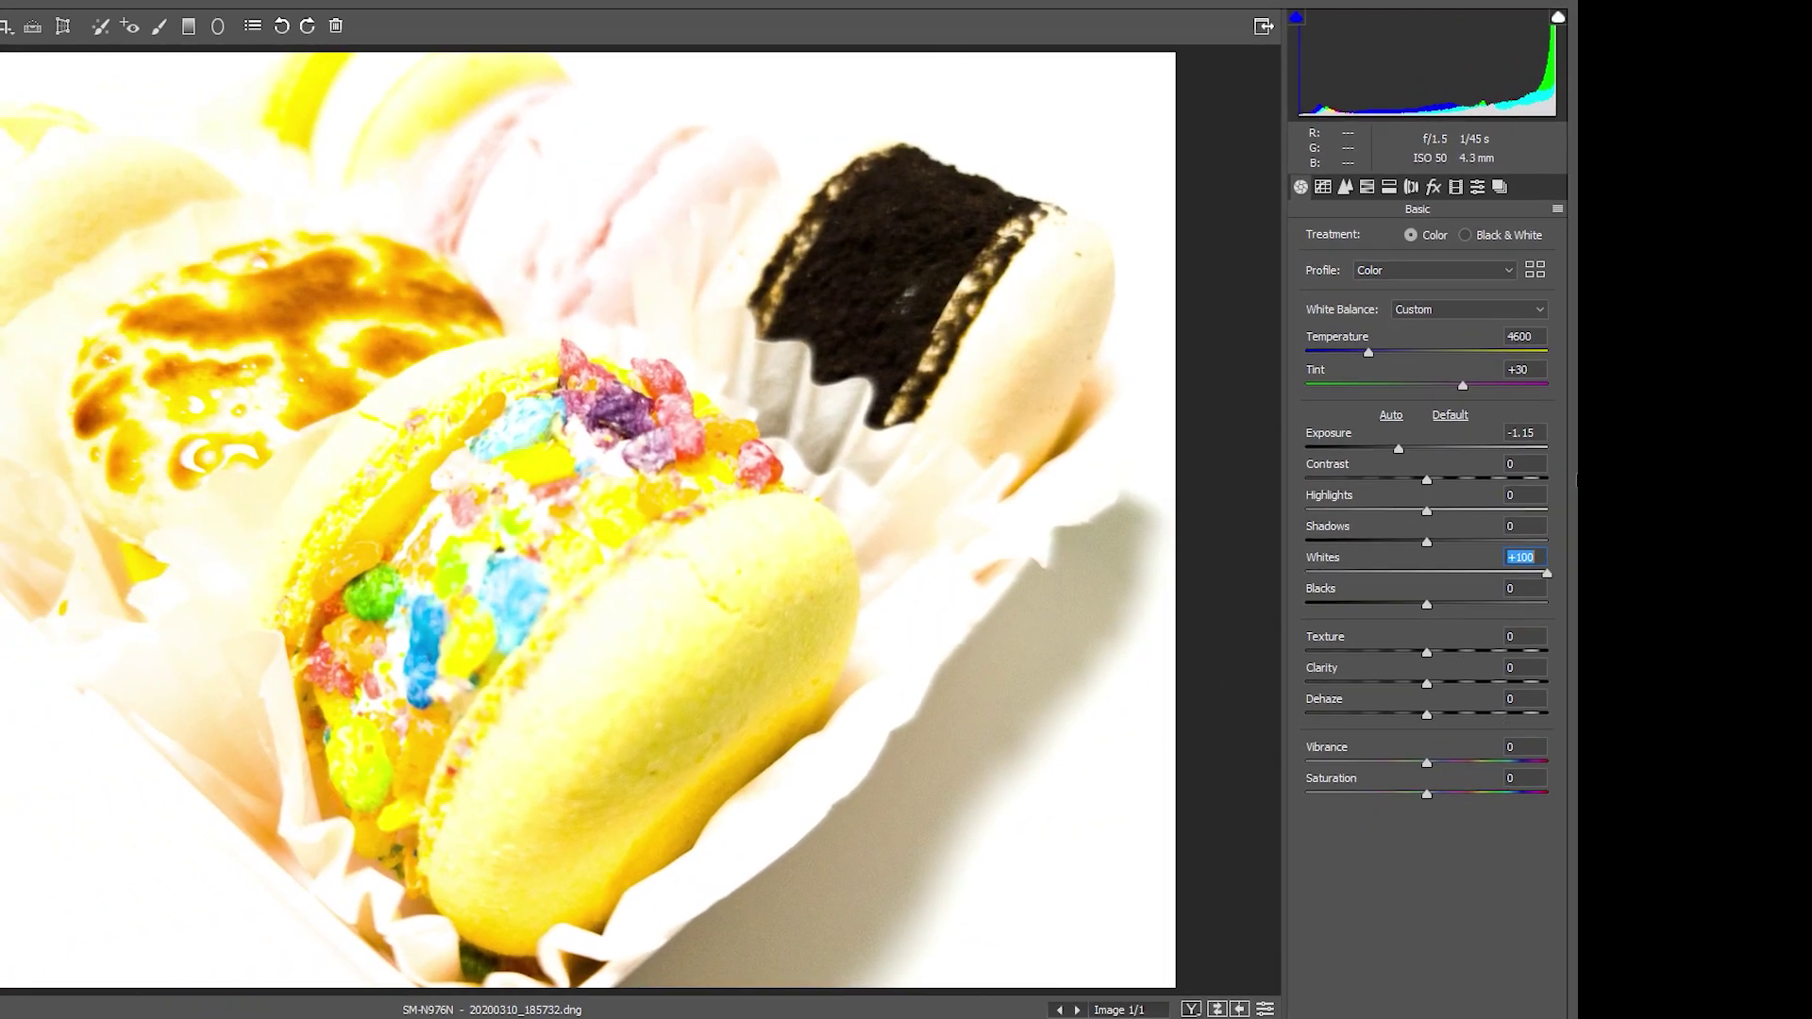
type("0")
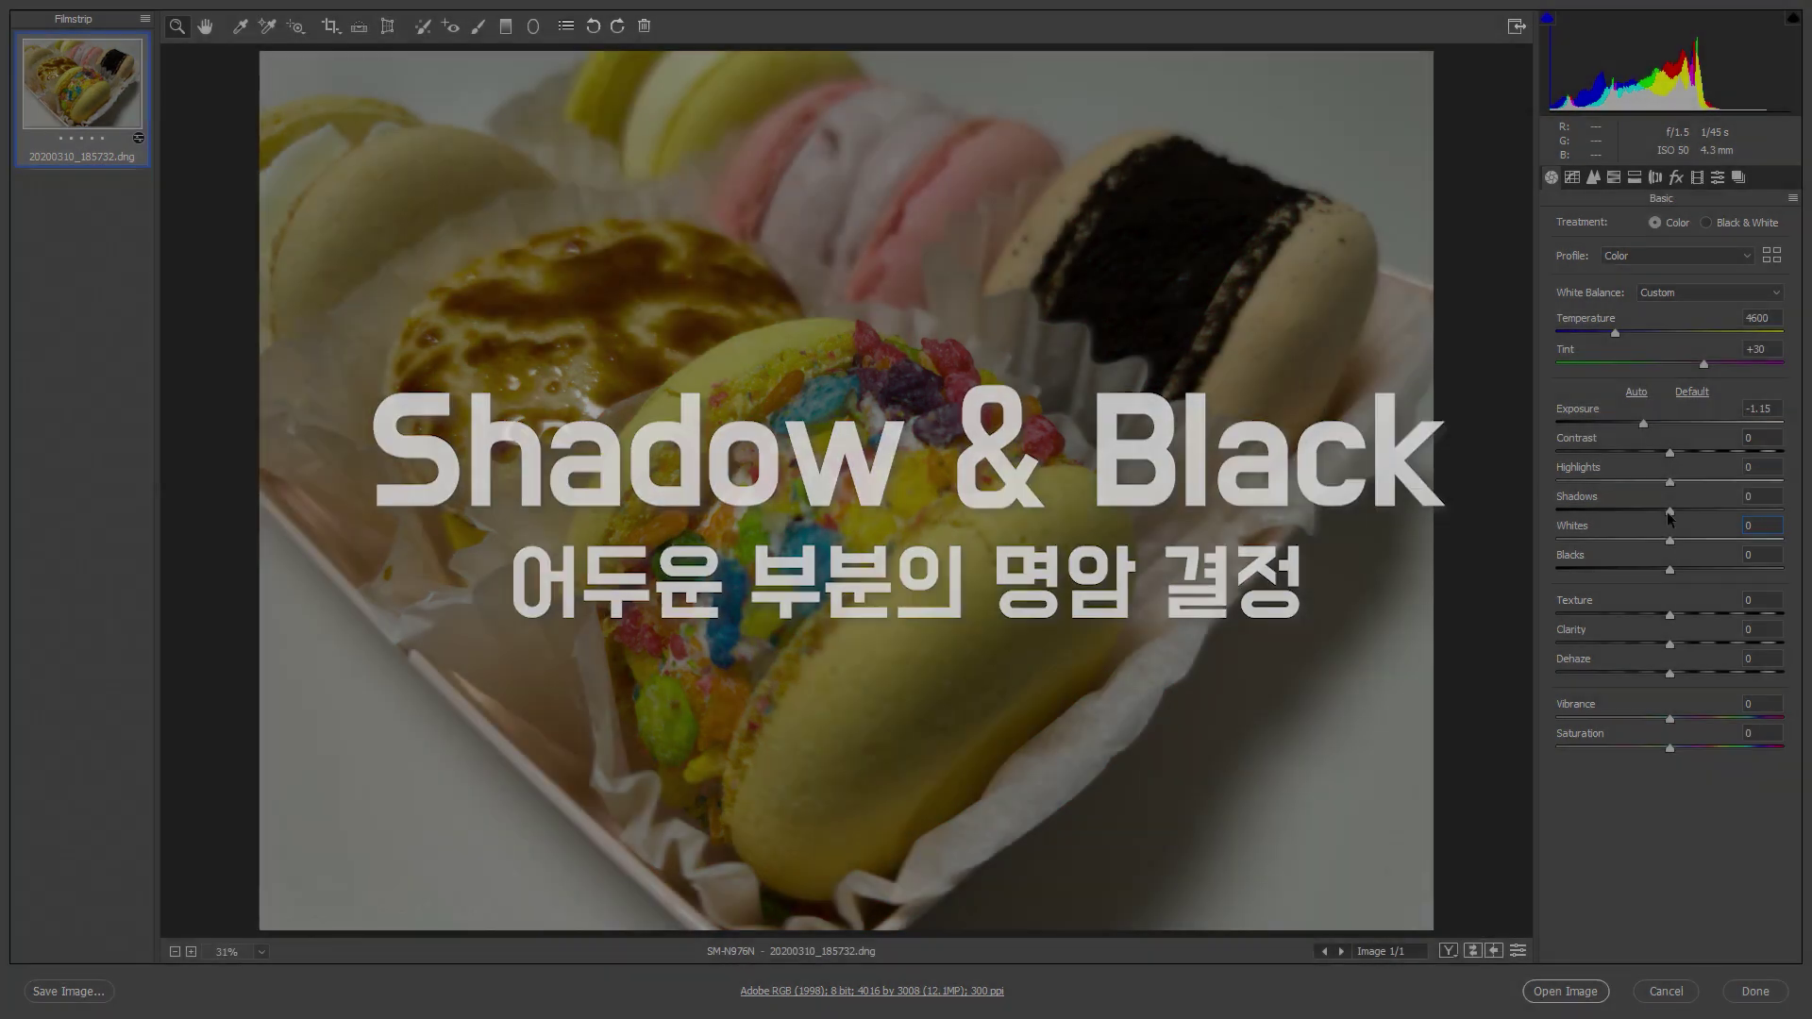
Step: Try the Blacks at +100, and reset the Shadows and Blacks to 0
left_click(1669, 511)
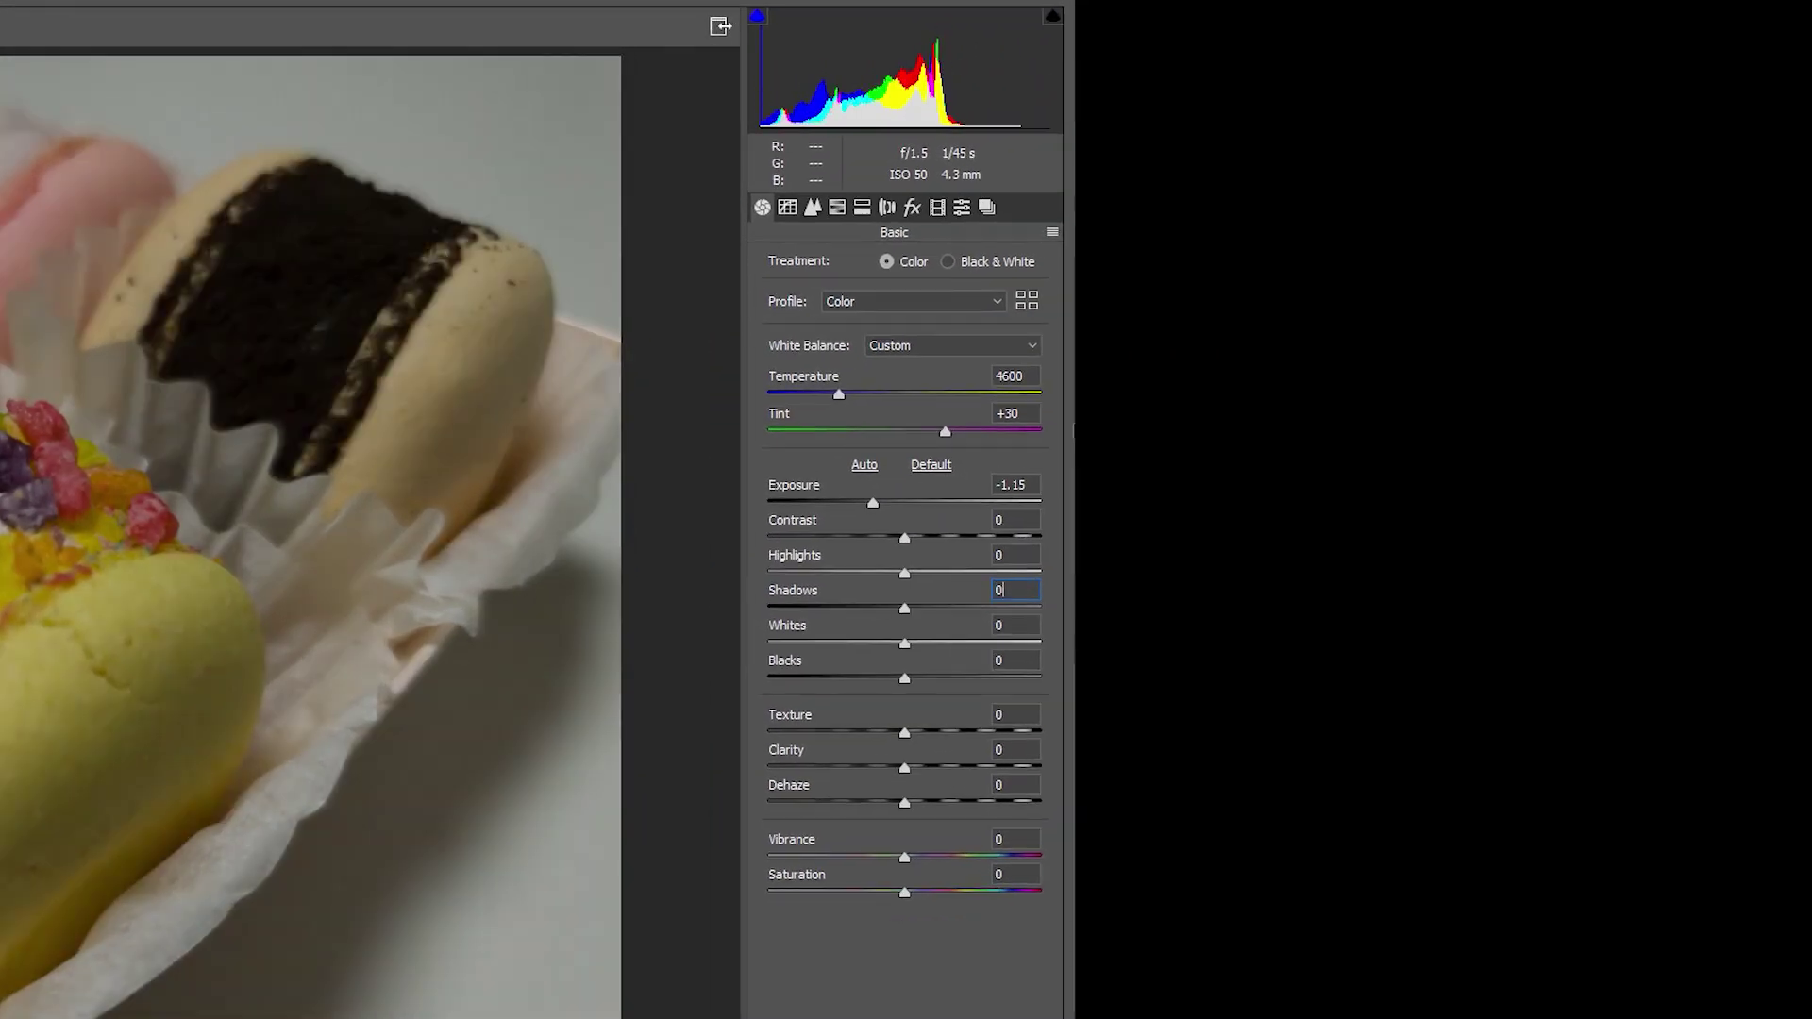
left_click_drag(904, 678, 1074, 689)
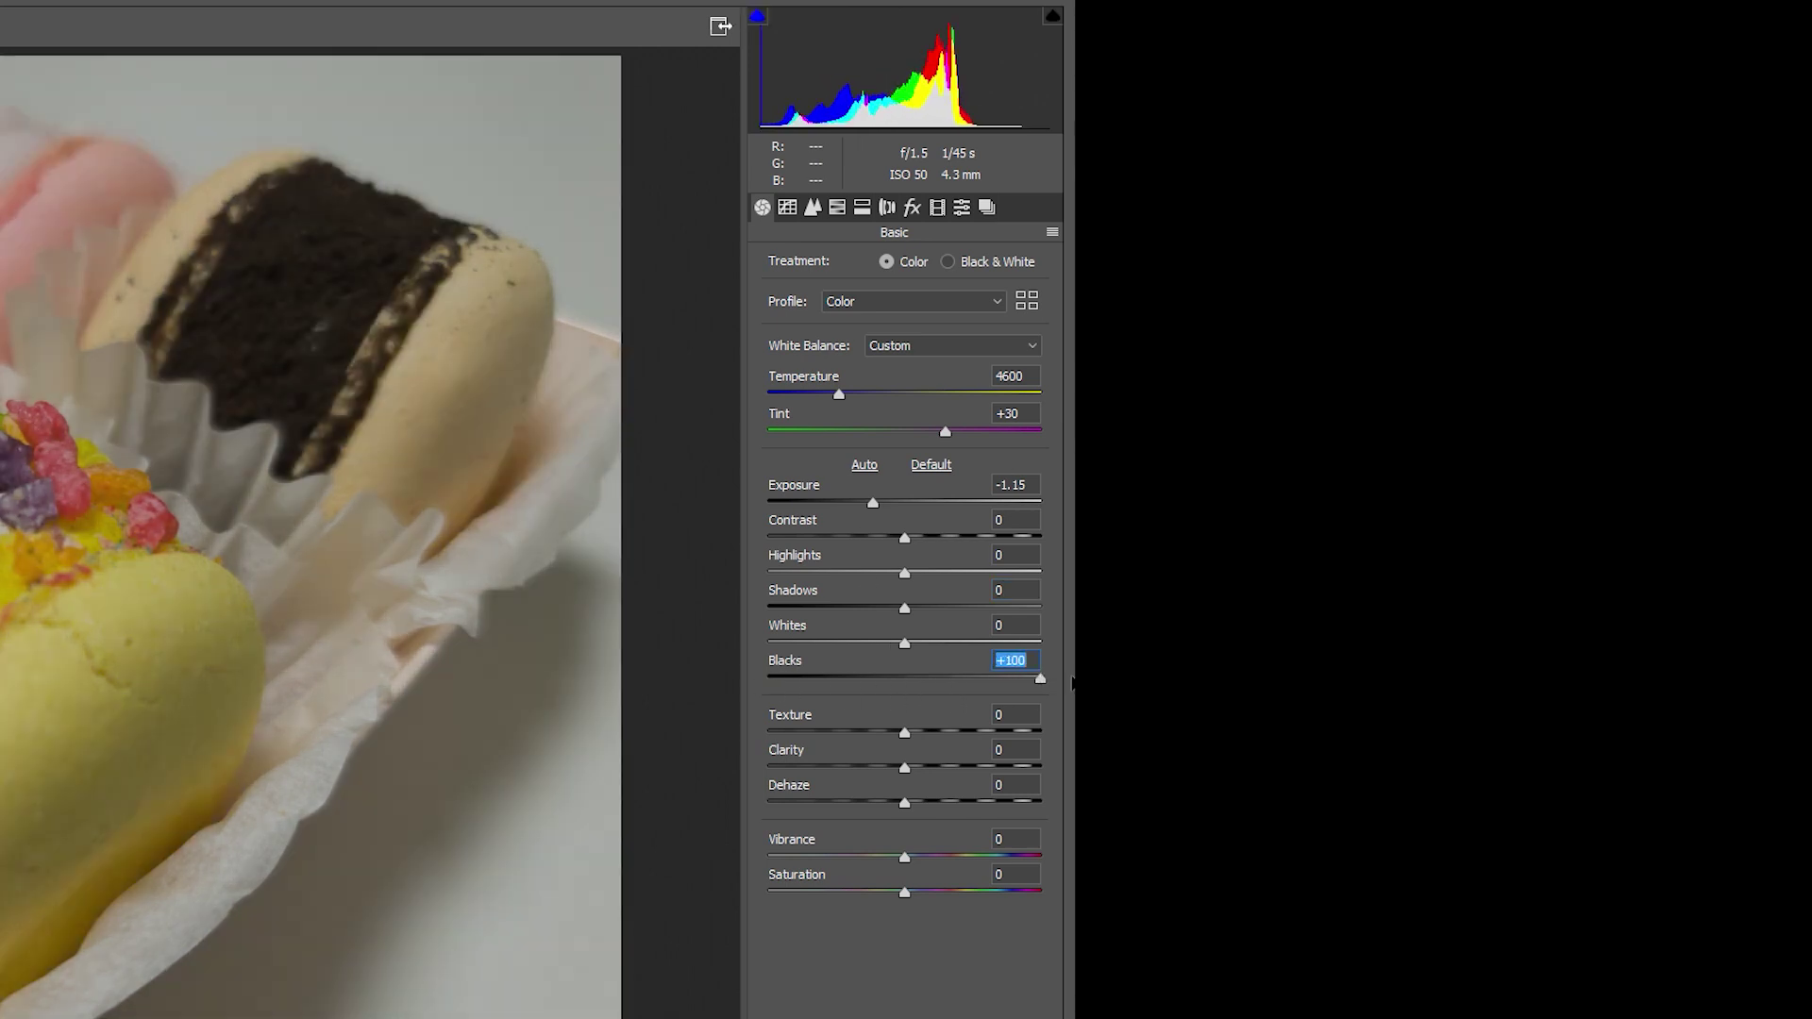
double_click(1039, 677)
Step: Try a high-contrast tone with Contrast +29, Highlights +56, Shadows -43, Whites +47 and Blacks about -39
left_click_drag(904, 537, 979, 574)
left_click_drag(904, 641, 846, 609)
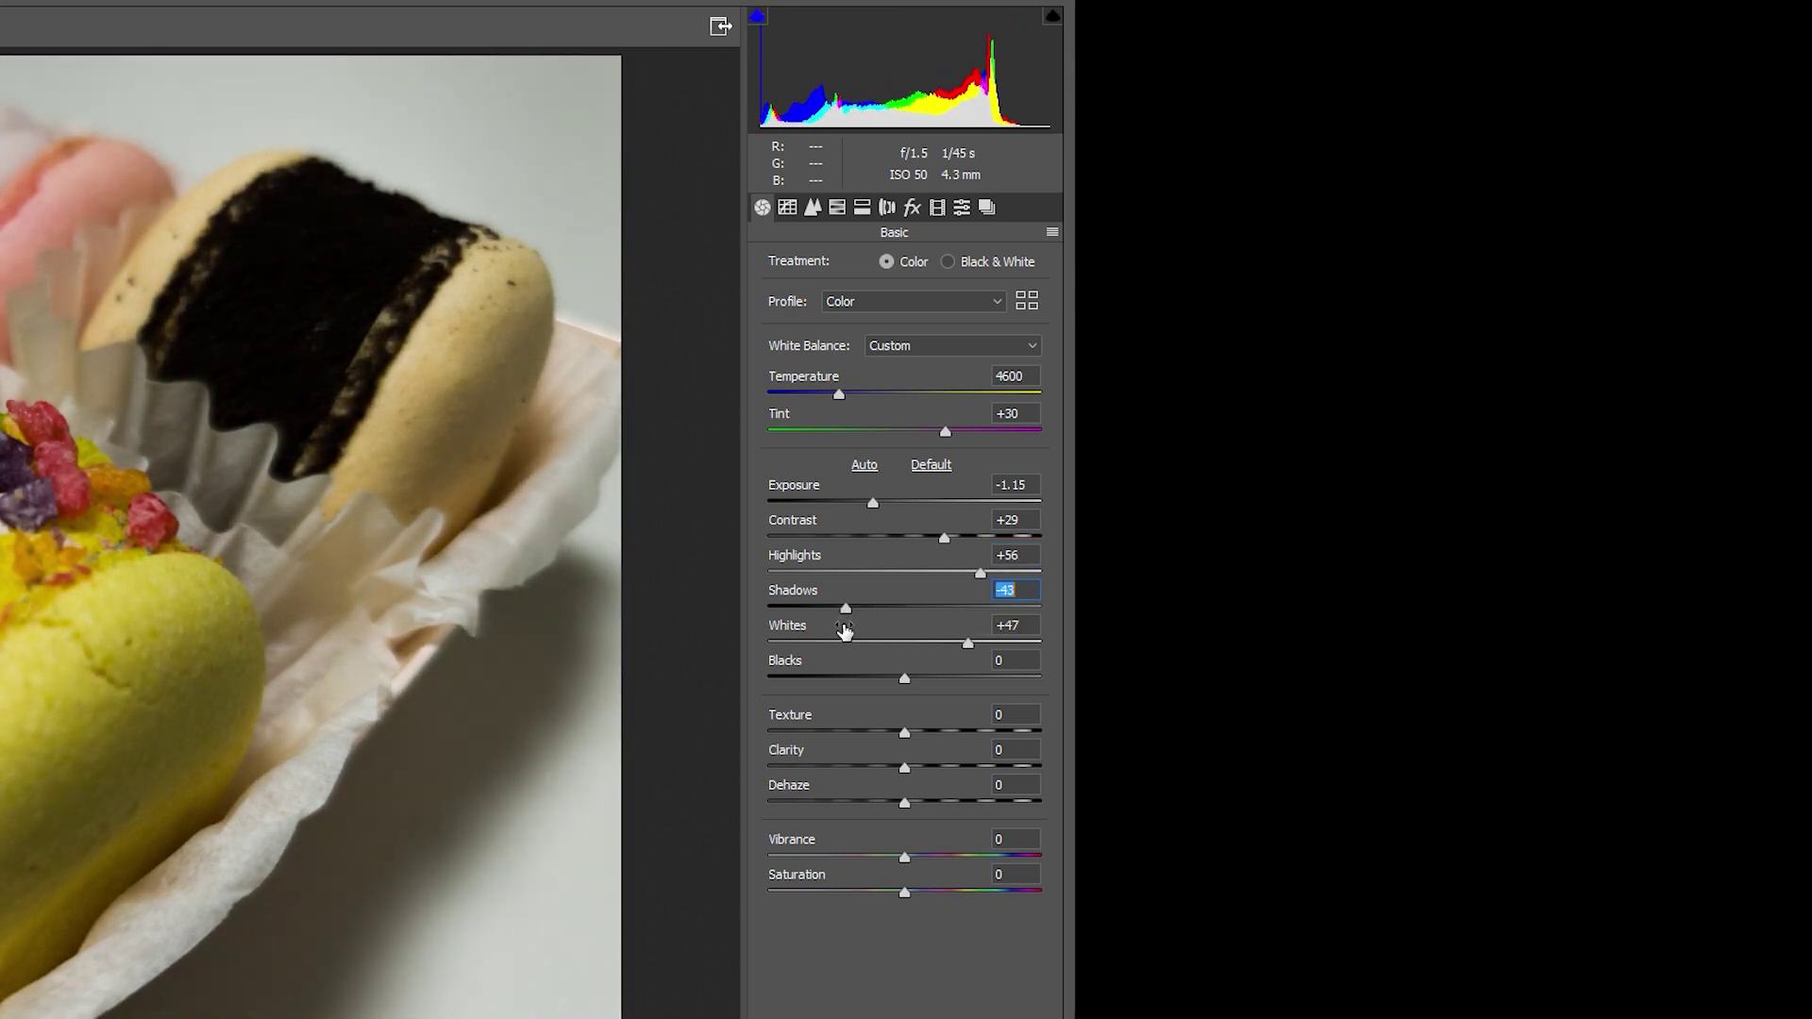
left_click_drag(903, 677, 852, 681)
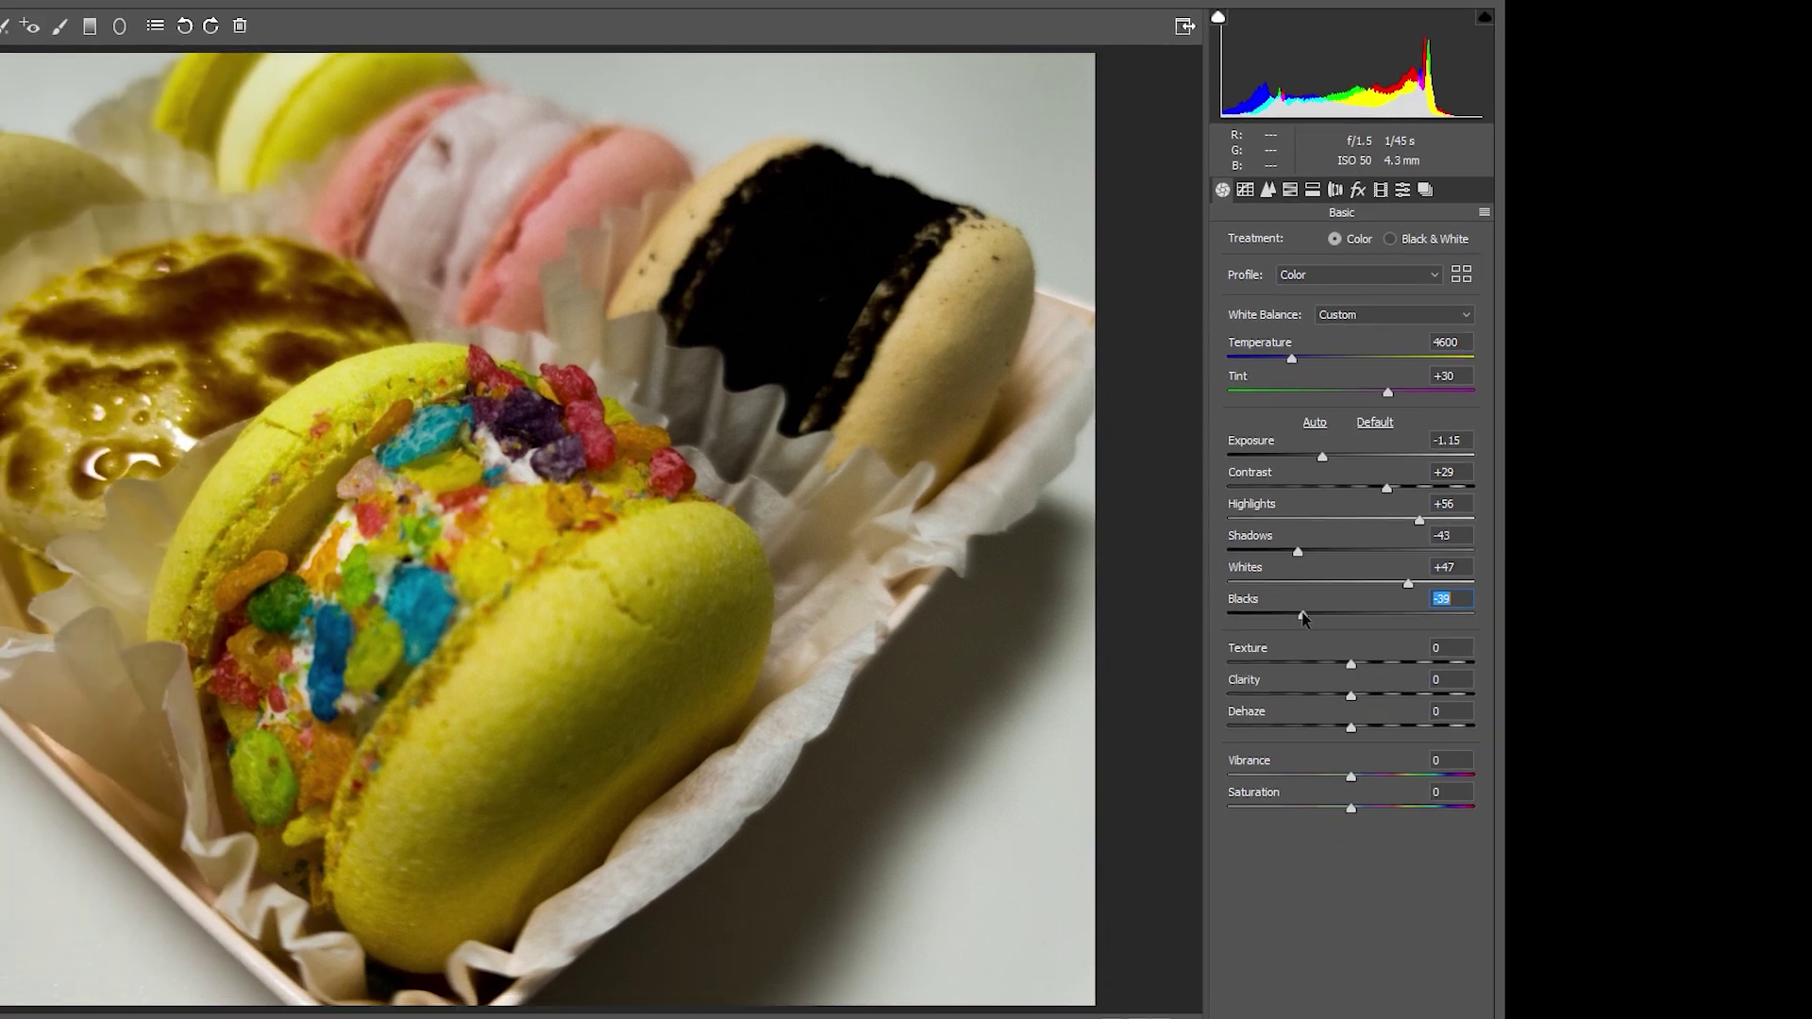
left_click_drag(1303, 615, 1307, 613)
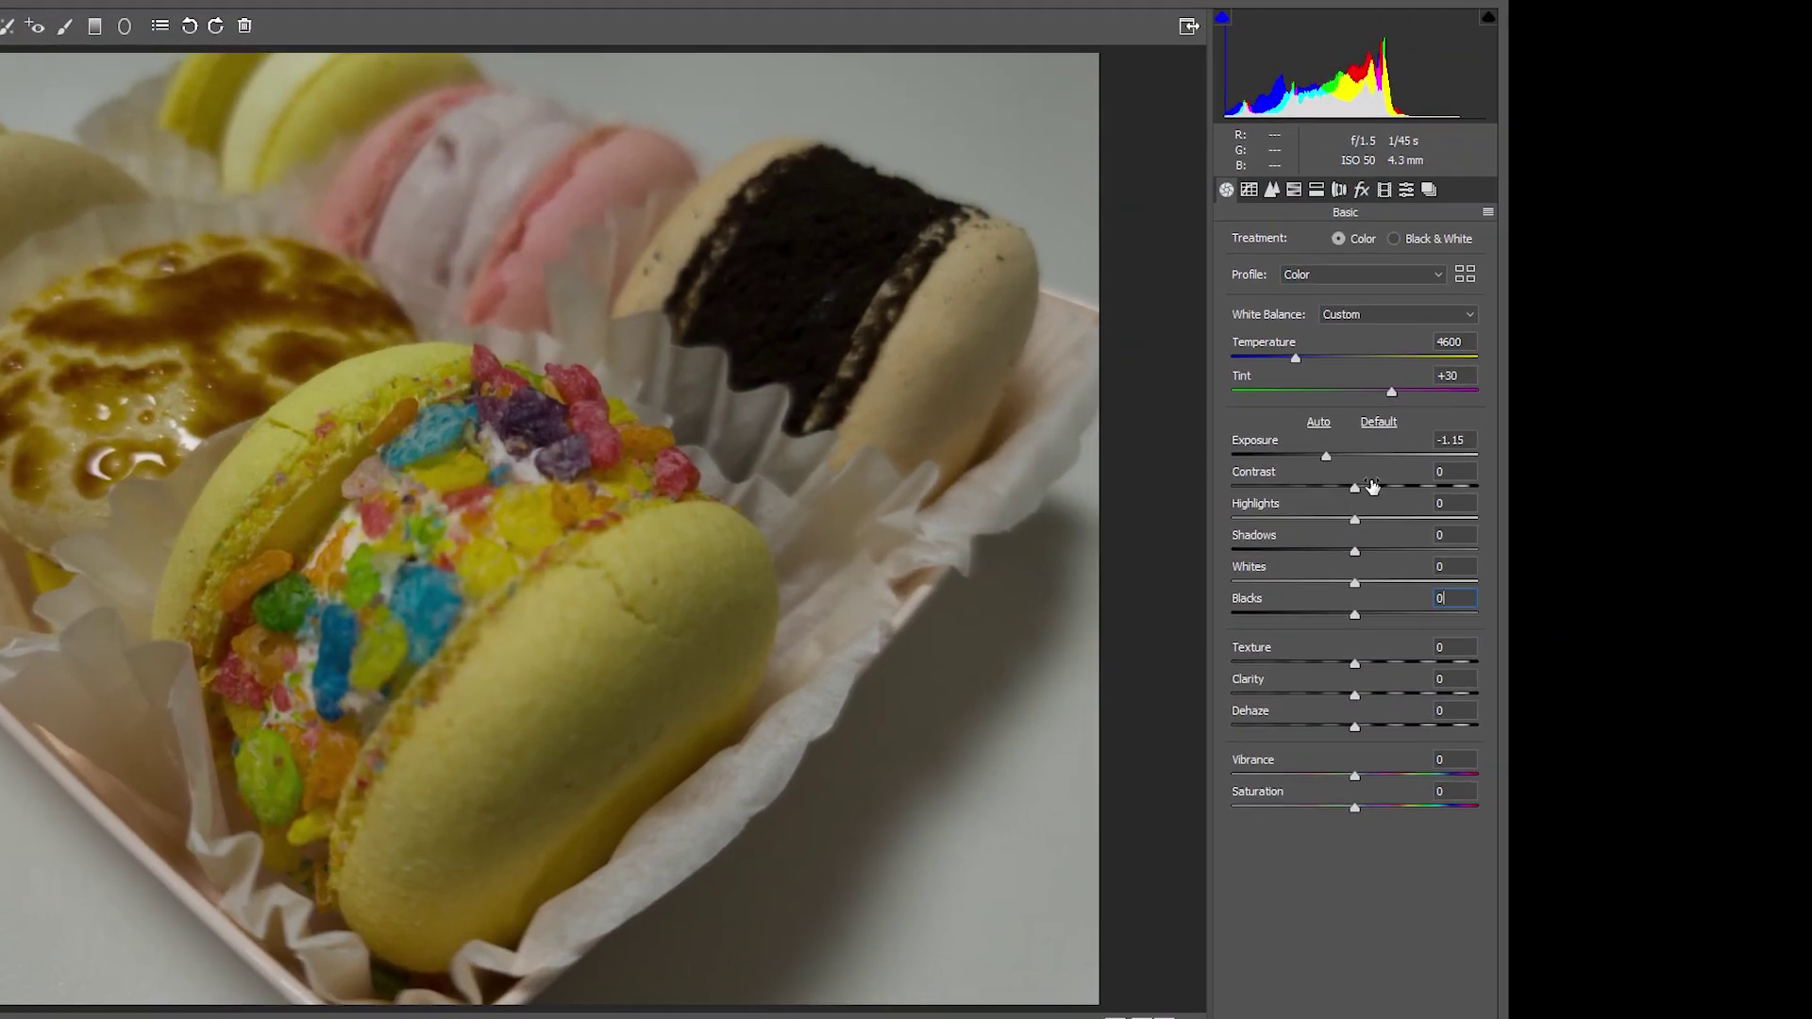
Step: Soften the tones with Contrast -88, Highlights -29, Shadows +53 and Whites -28, and raise the Blacks
left_click_drag(1354, 488, 1245, 488)
left_click_drag(1354, 519, 1321, 531)
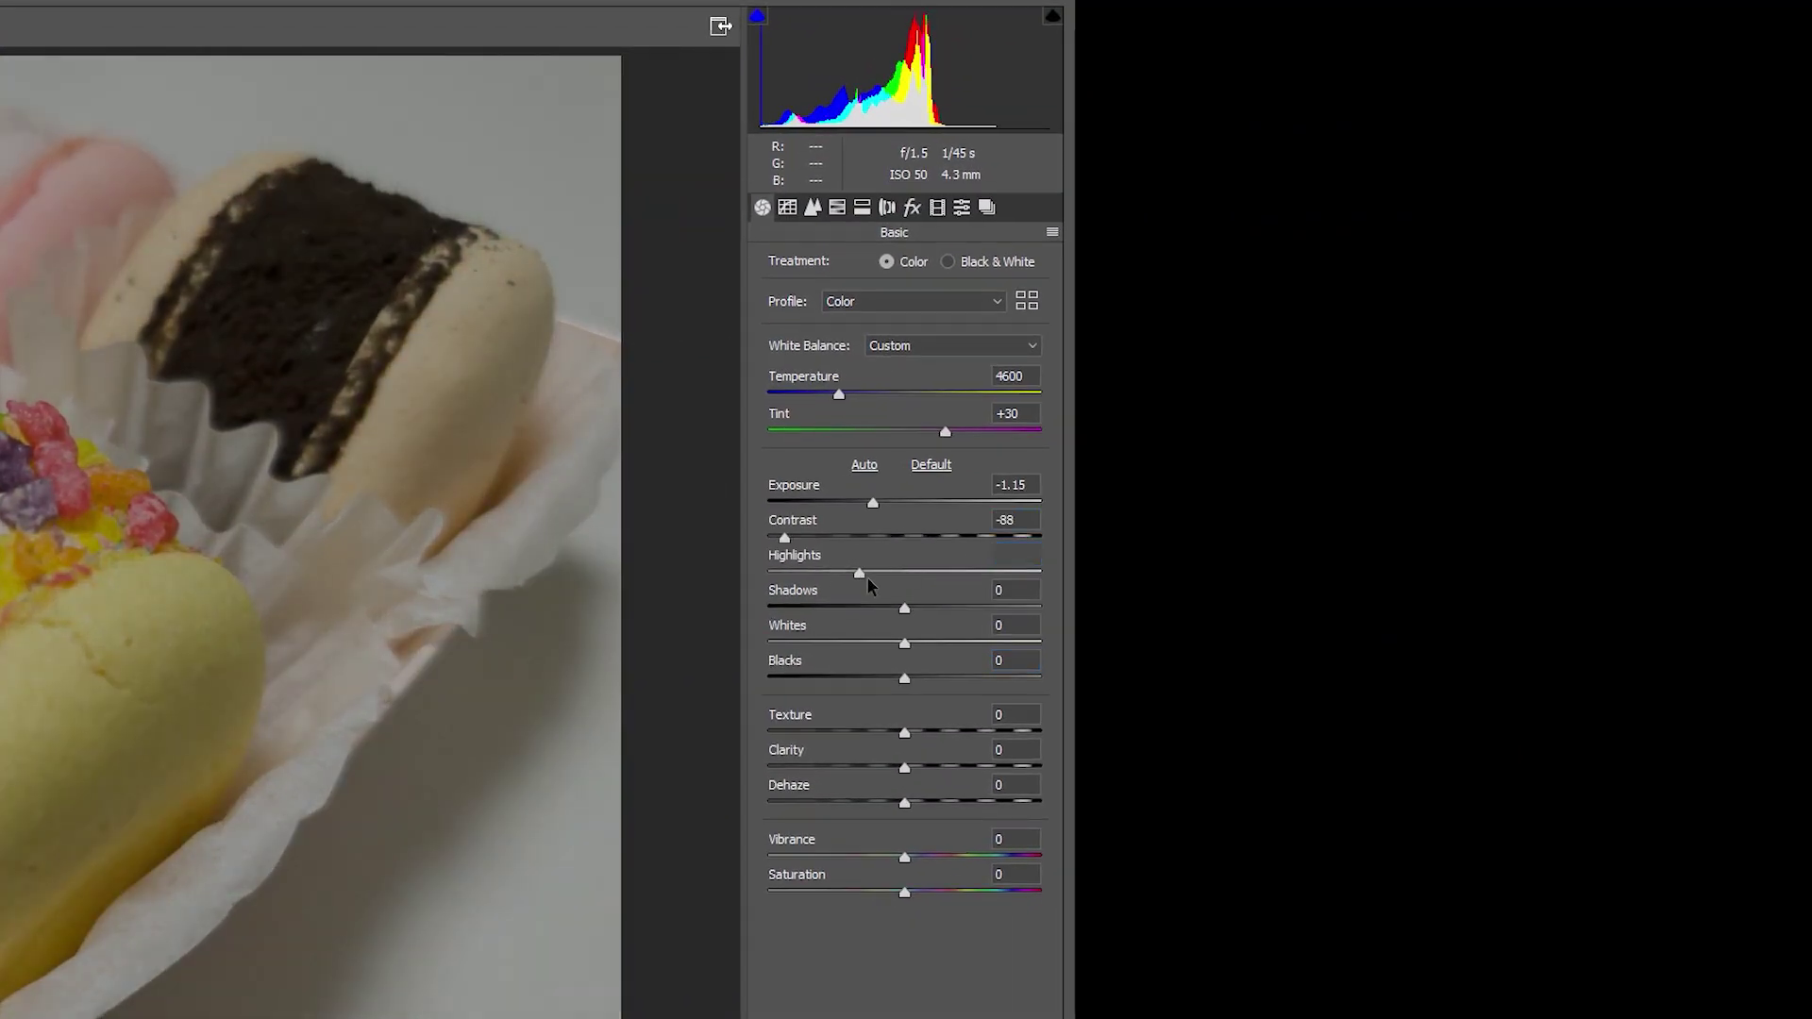
left_click_drag(868, 585, 873, 585)
left_click_drag(903, 643, 977, 608)
mouse_move(904, 678)
left_mouse_down()
mouse_move(971, 680)
mouse_move(919, 684)
left_mouse_up()
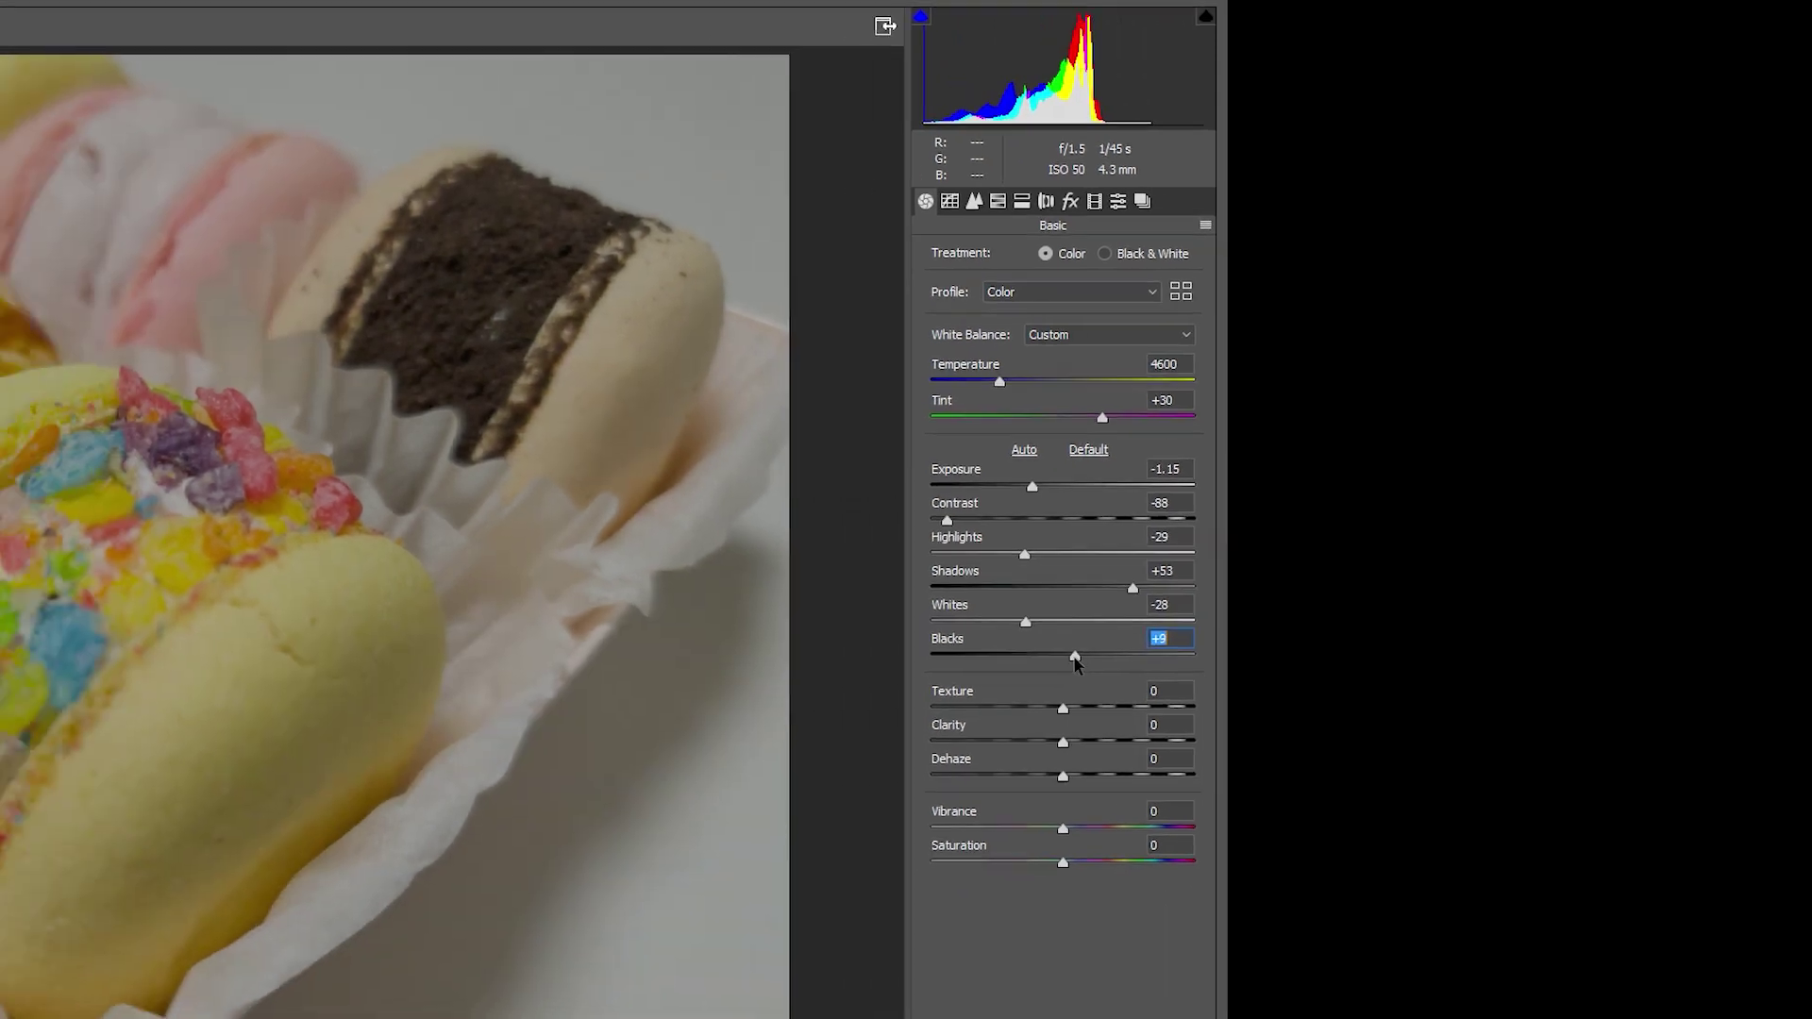
left_click_drag(1076, 663, 1150, 665)
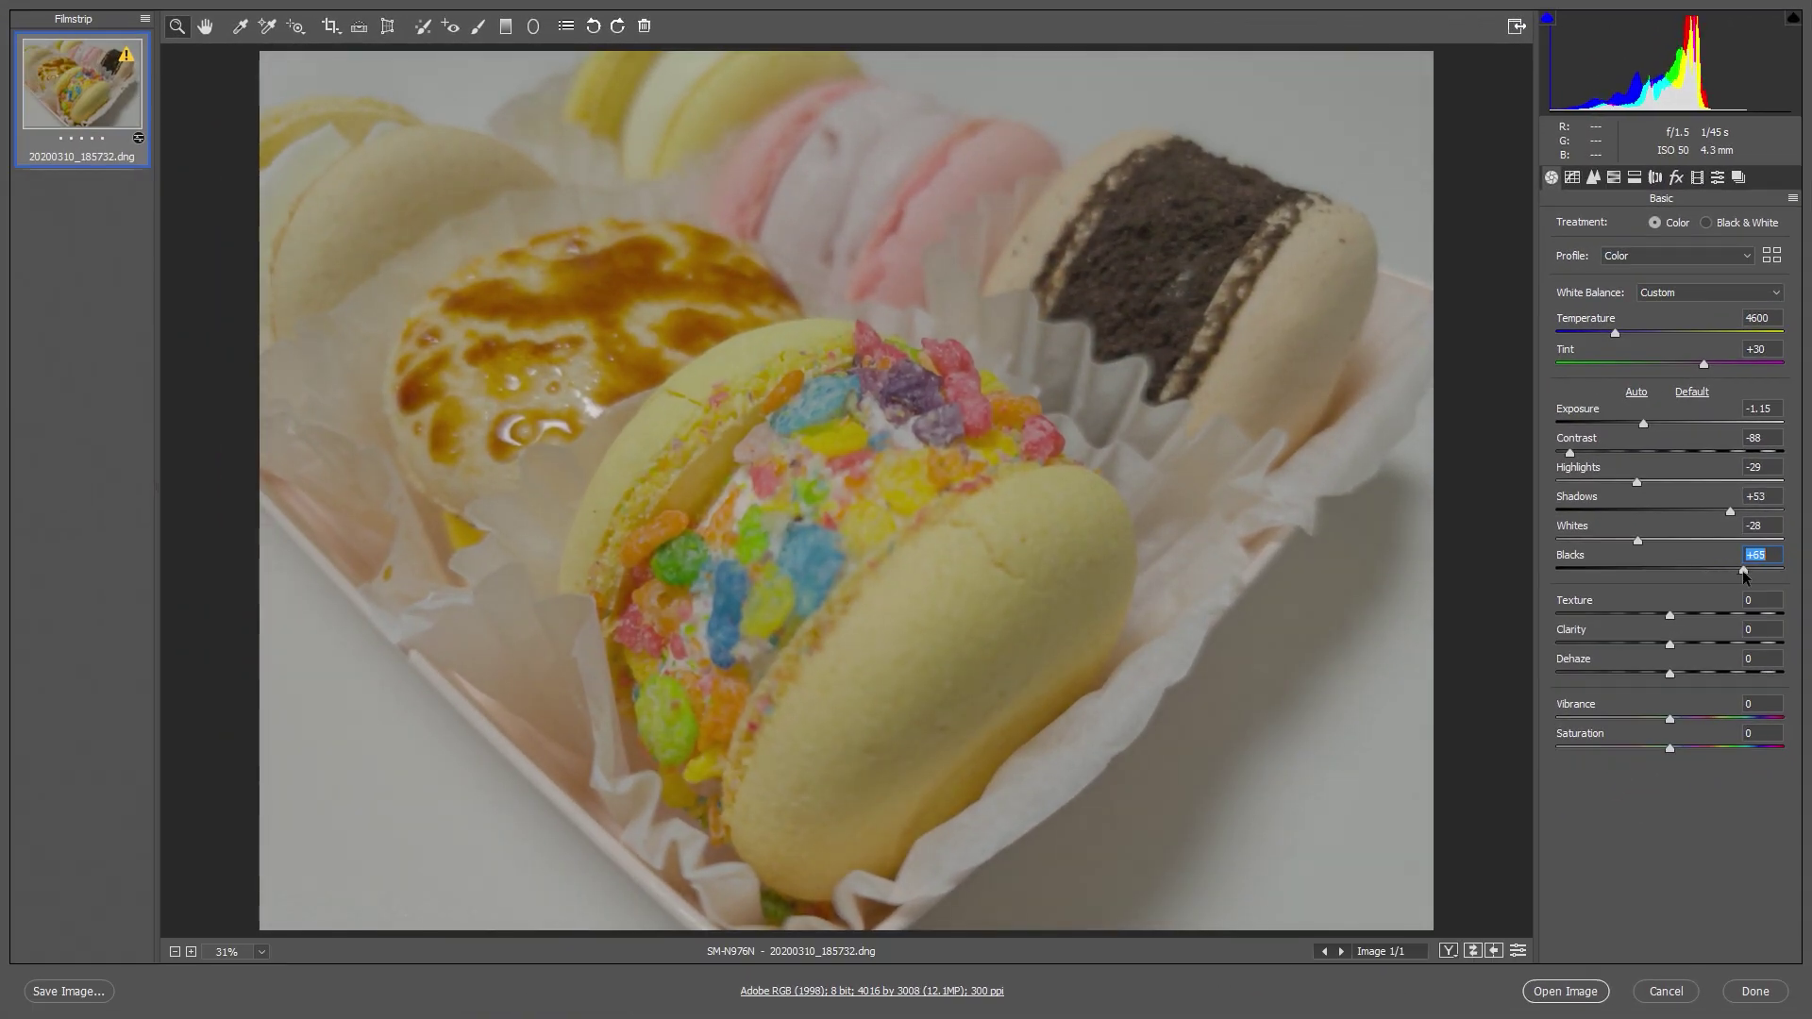
left_click_drag(1744, 576, 1694, 570)
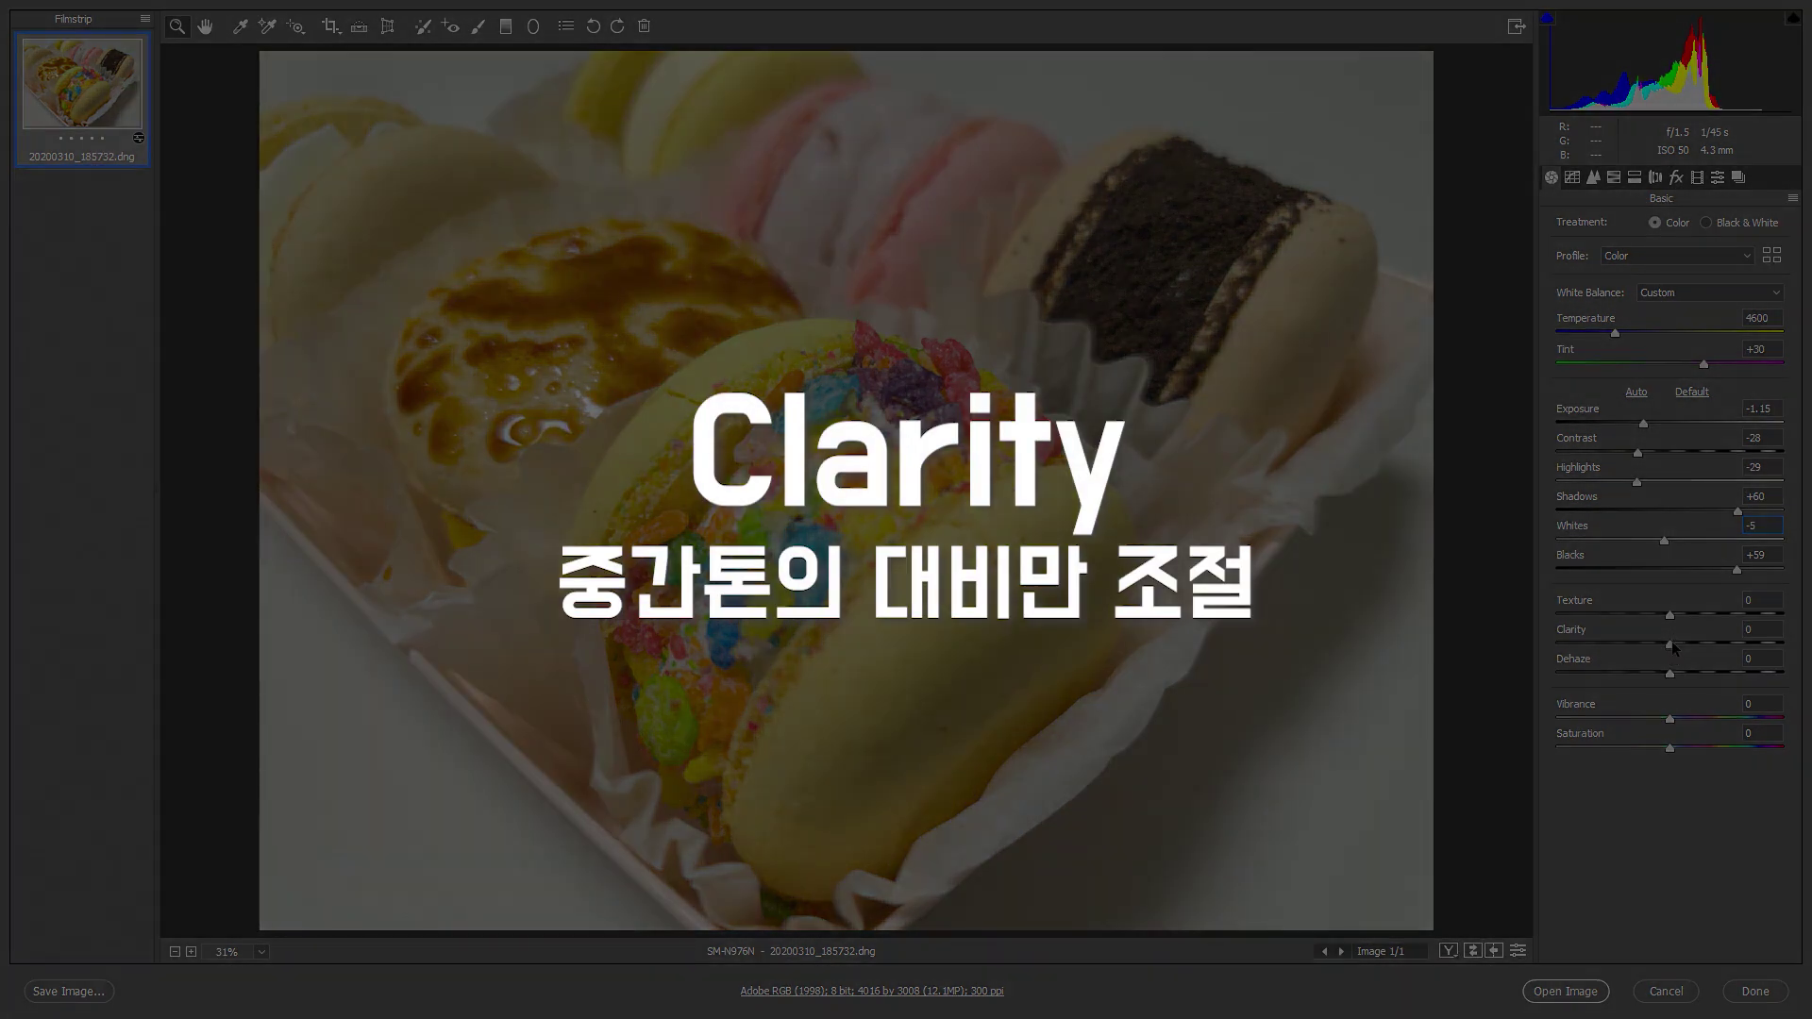
Step: Set the photo's Clarity to +17, Texture to +50 and Dehaze to -18
mouse_move(1671, 643)
left_mouse_down()
mouse_move(1486, 670)
mouse_move(1807, 666)
mouse_move(1660, 647)
mouse_move(1687, 648)
left_mouse_up()
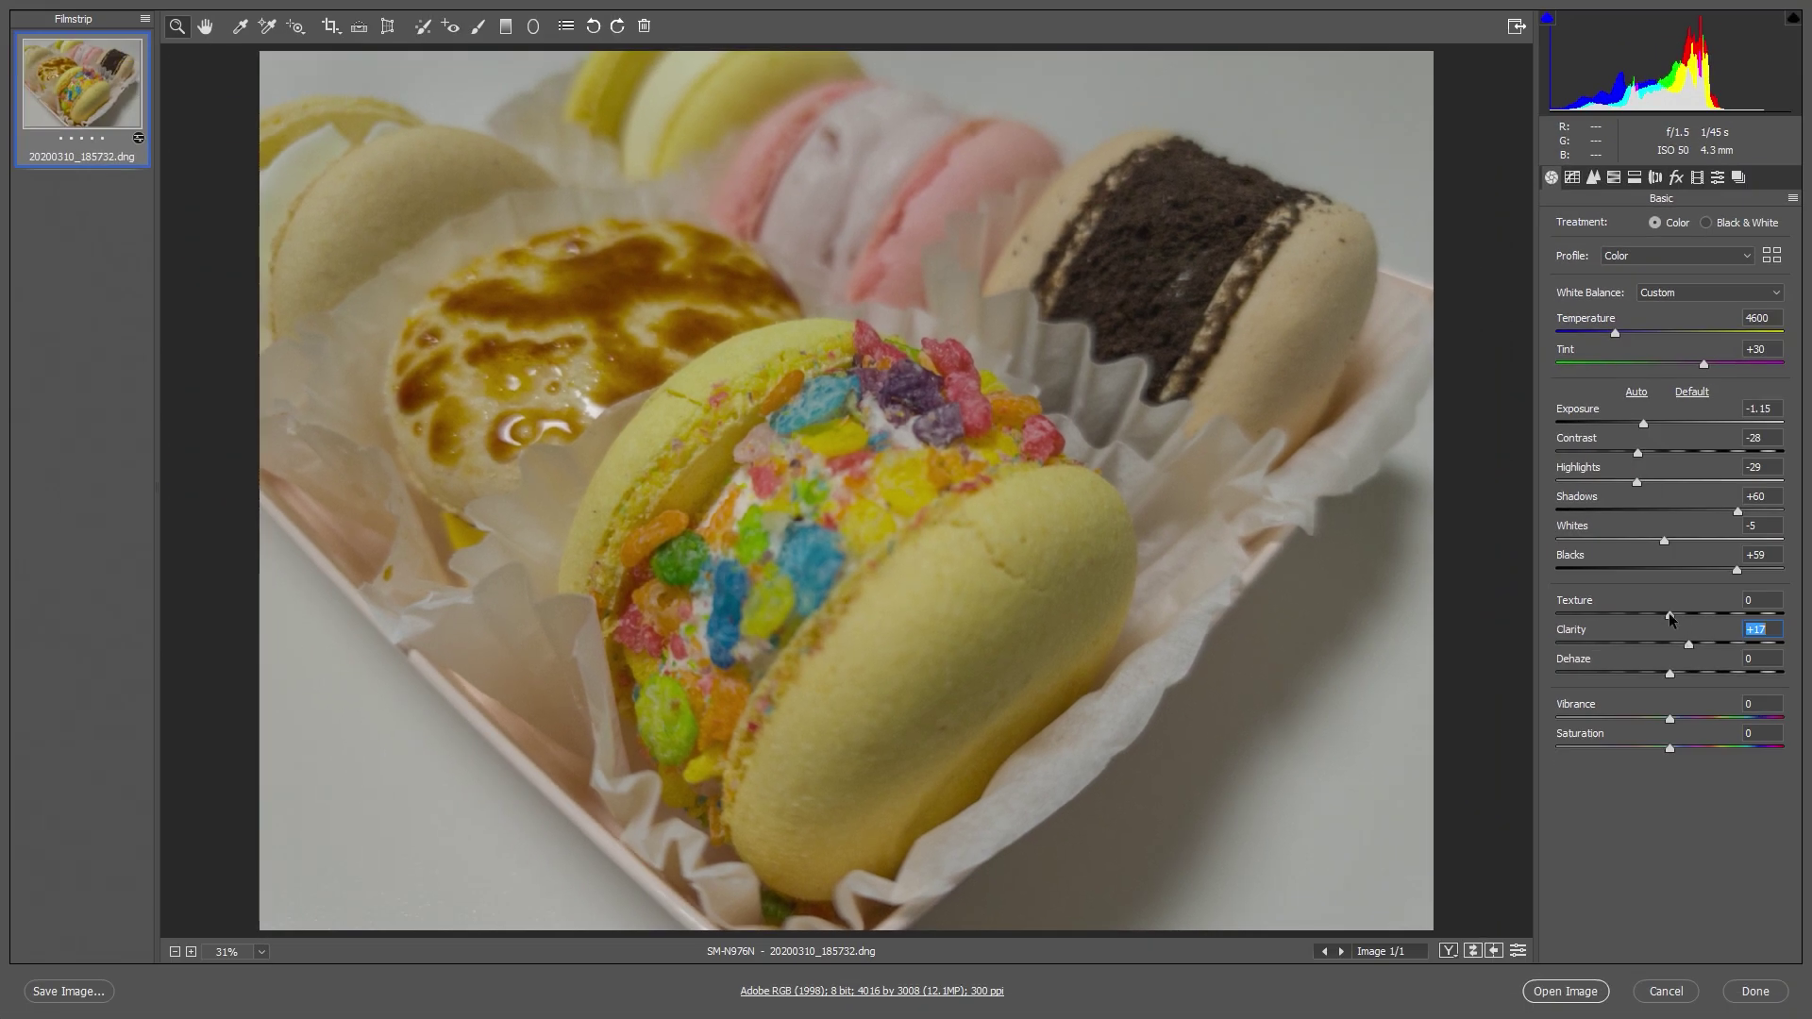
left_click_drag(1669, 618, 1477, 623)
type("0")
left_click_drag(1669, 612, 1719, 609)
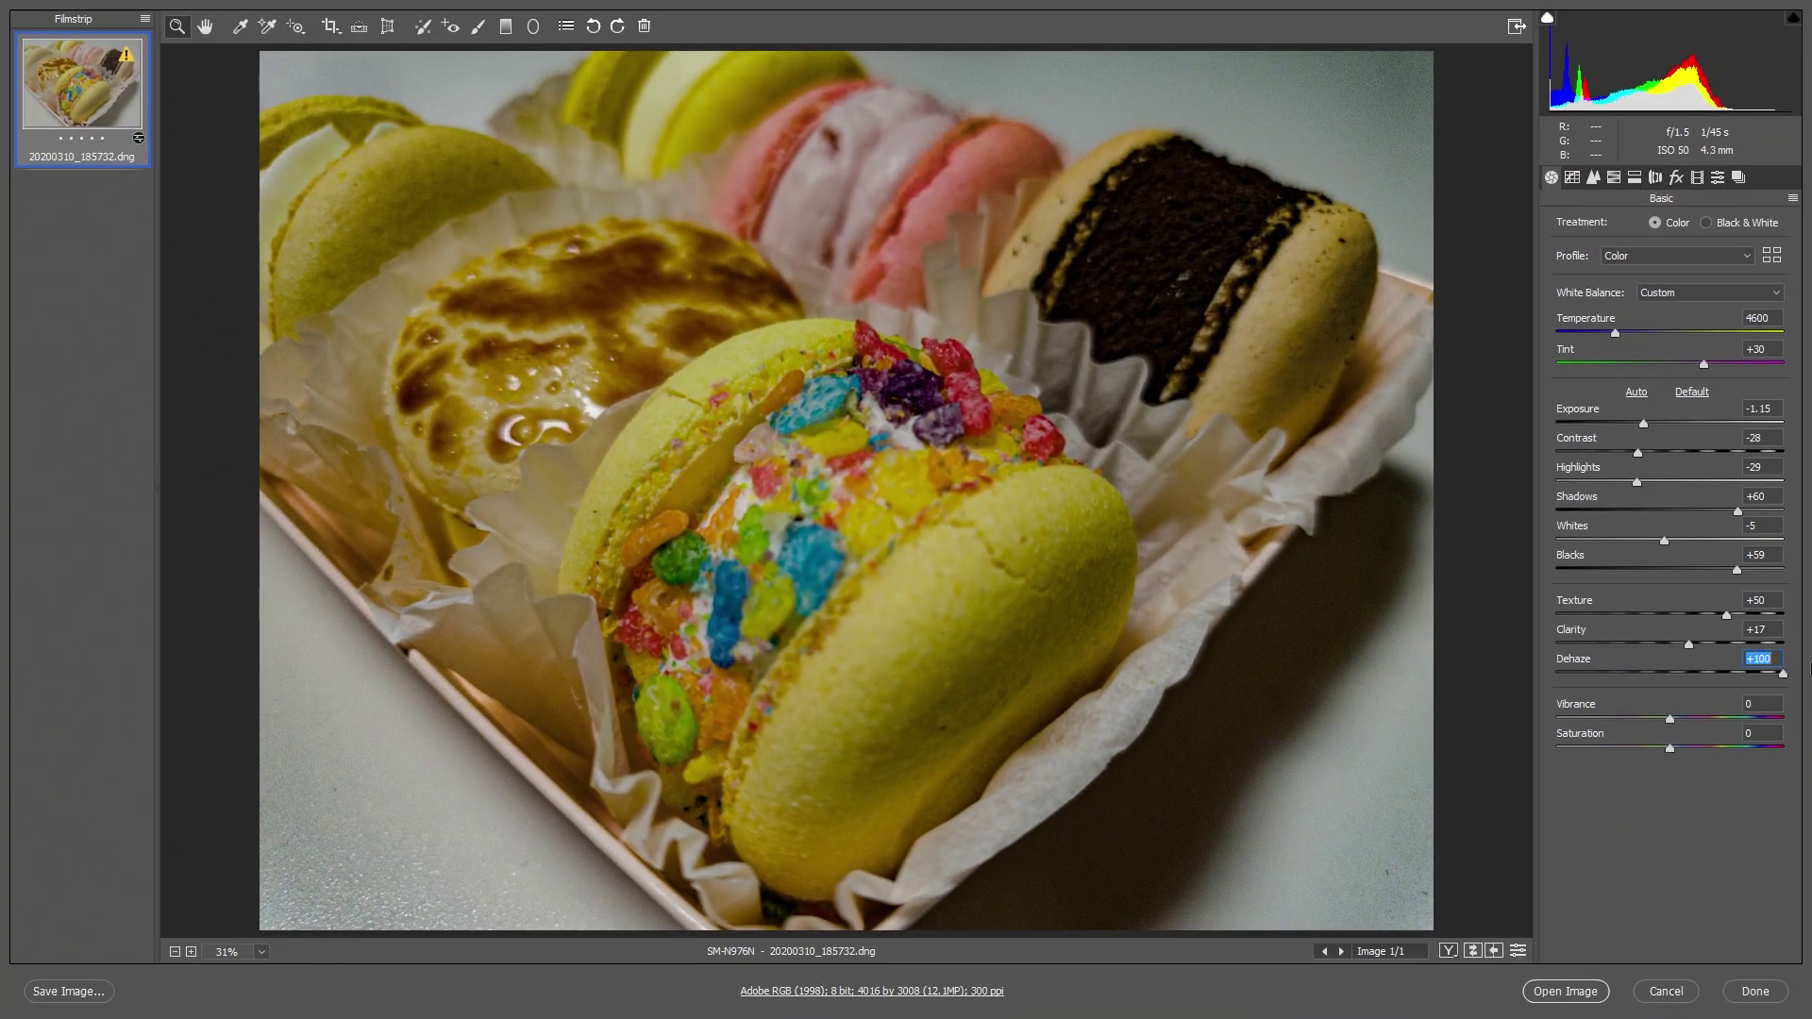
left_click_drag(1782, 672, 1648, 669)
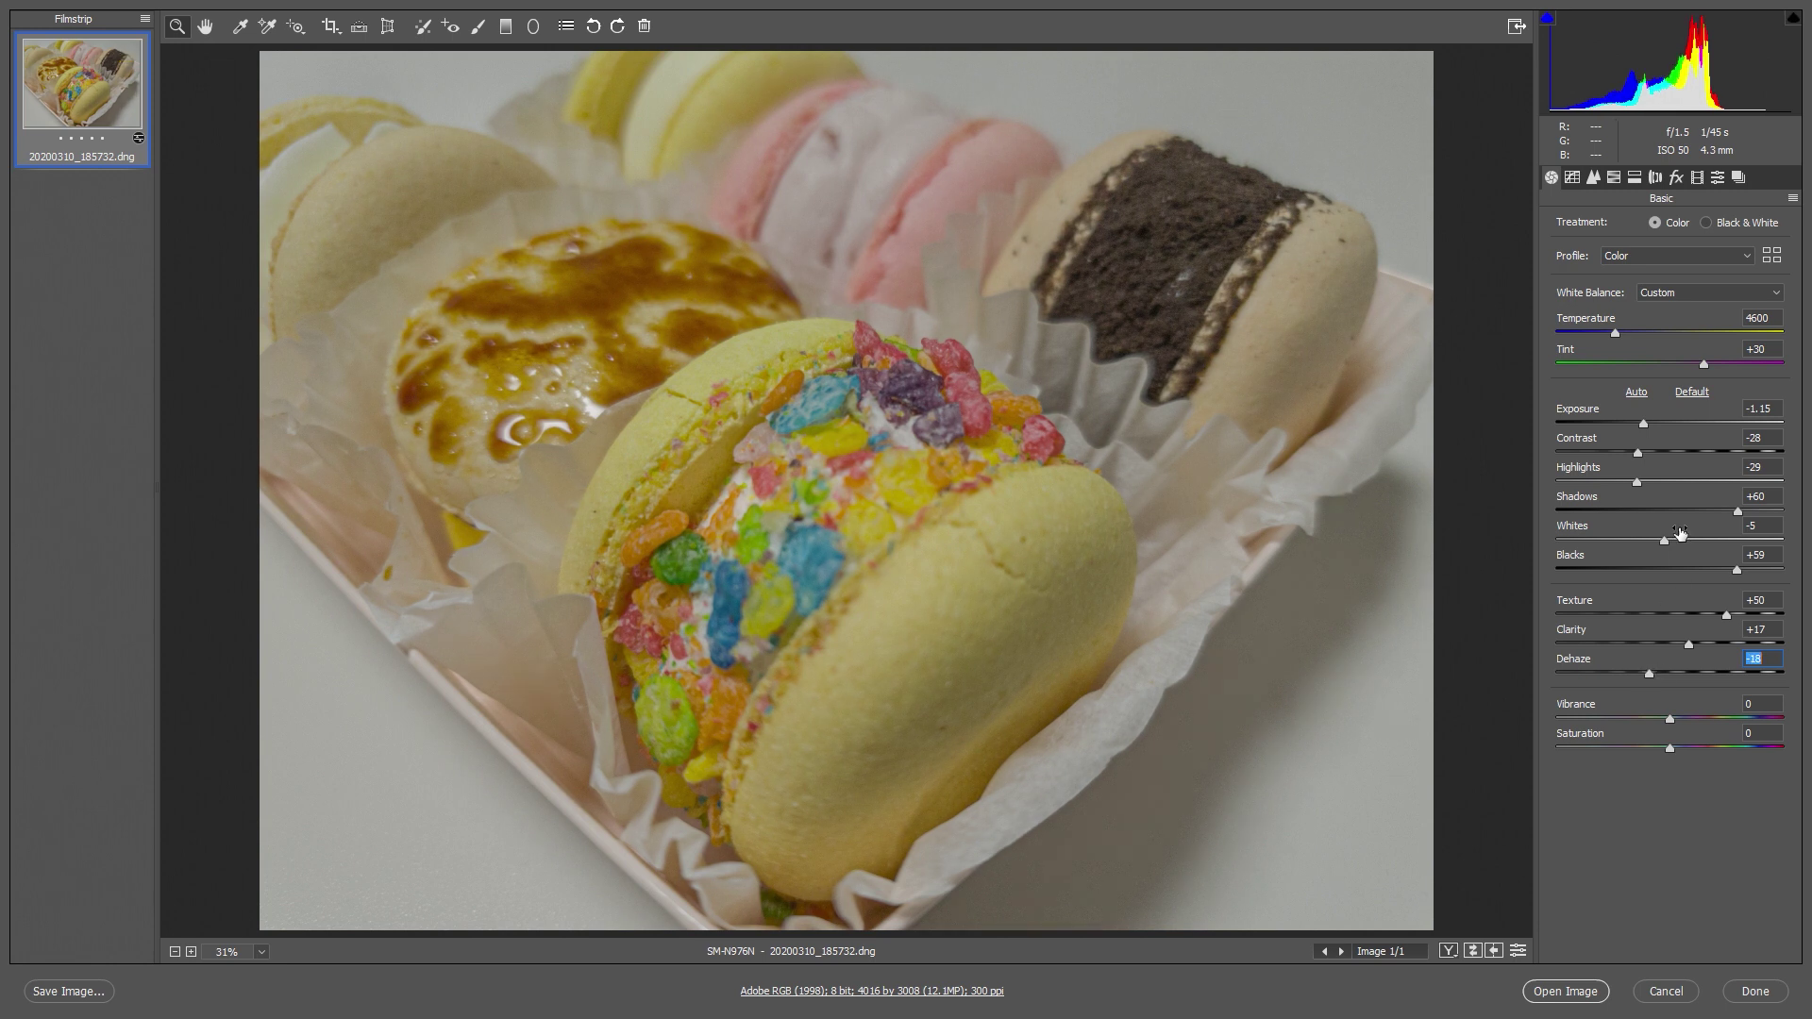
left_click(1689, 809)
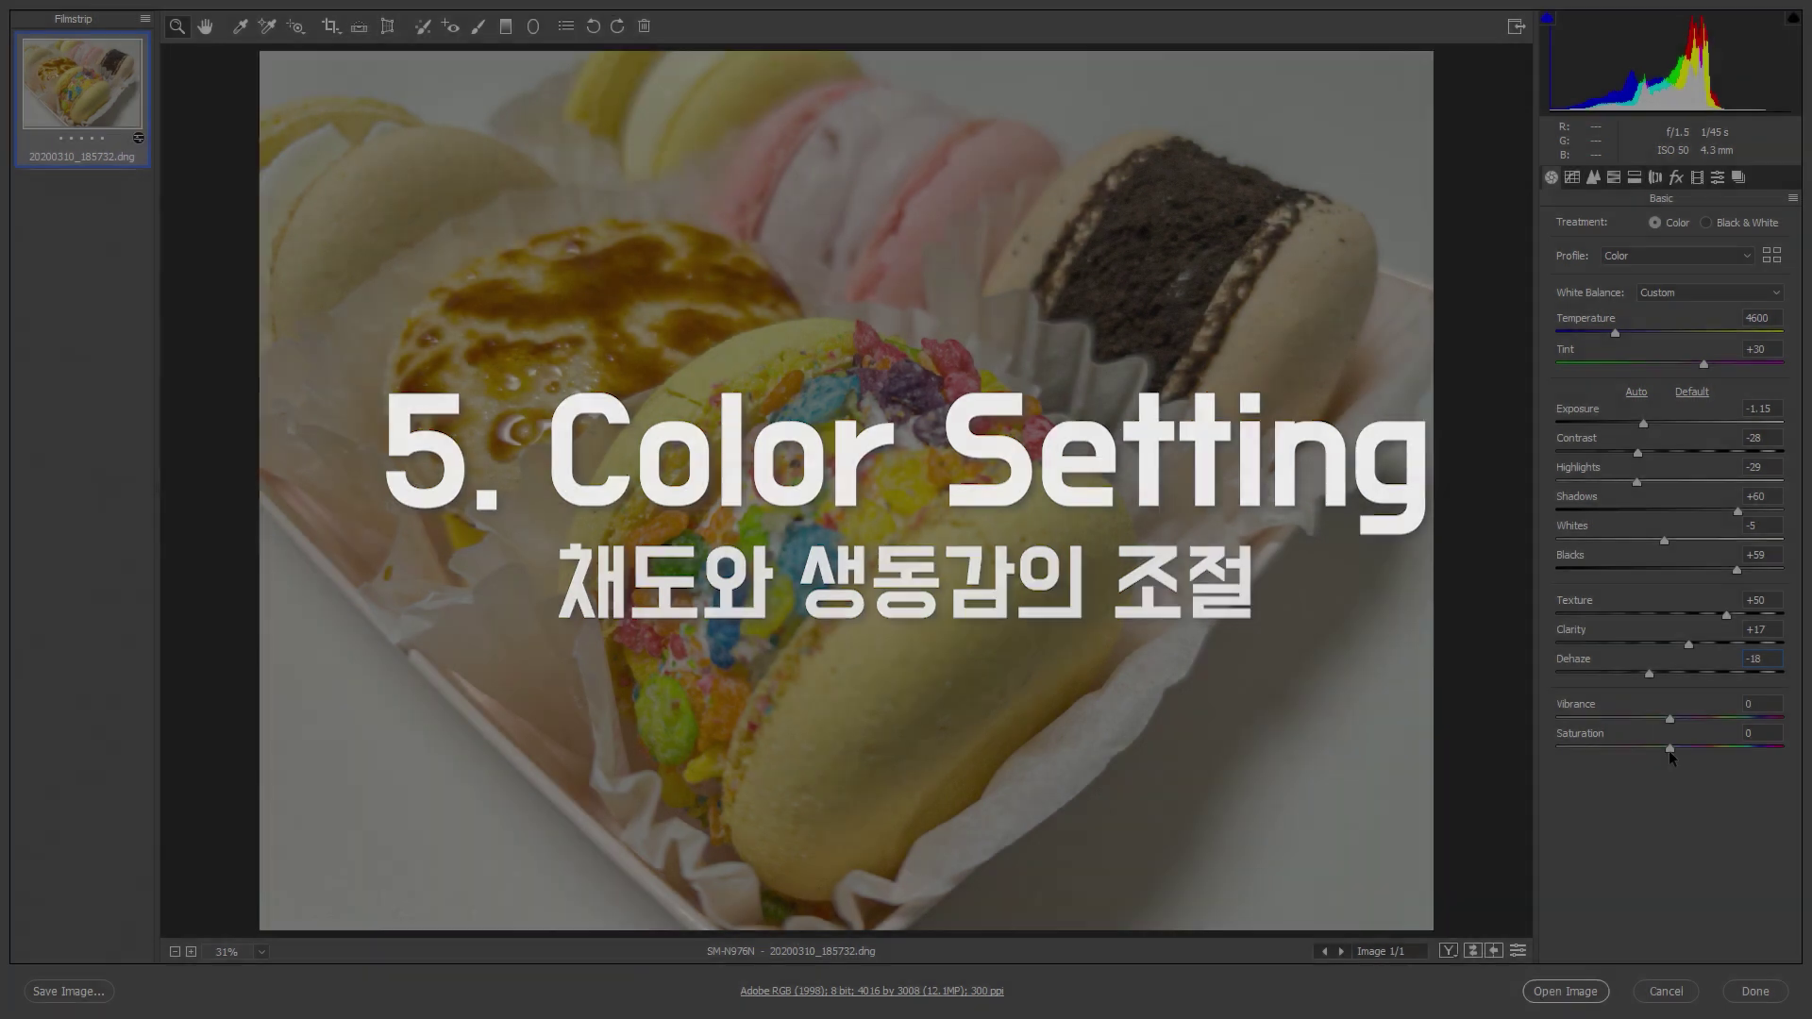
Step: Try Saturation and Vibrance at their maximum one after the other, resetting each to 0
left_click_drag(1668, 750, 1810, 765)
double_click(1782, 748)
left_click_drag(1669, 719, 1810, 722)
double_click(1782, 719)
Step: Remove all colour from the photo by lowering the Saturation to -100
left_click_drag(1669, 748, 1480, 751)
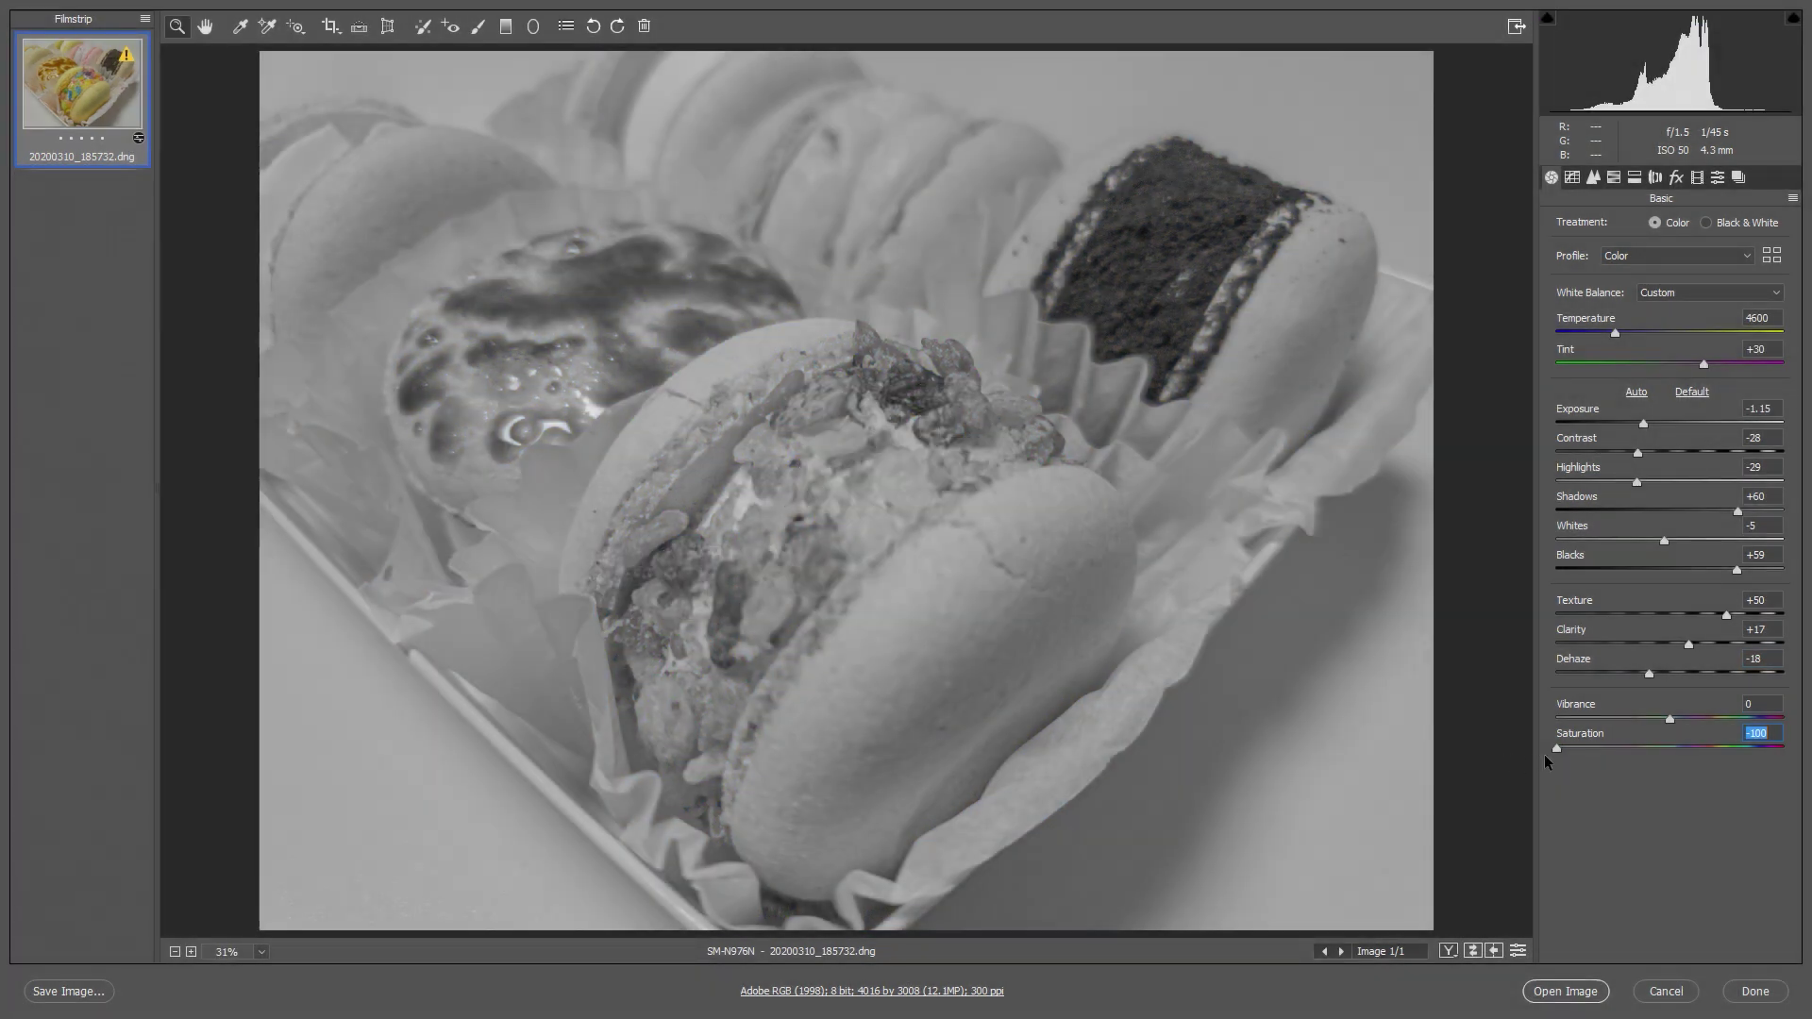
Step: Try Saturation at +100 before lowering it to -31, and raise Vibrance to +100 before easing it back
left_click_drag(1544, 760, 1675, 769)
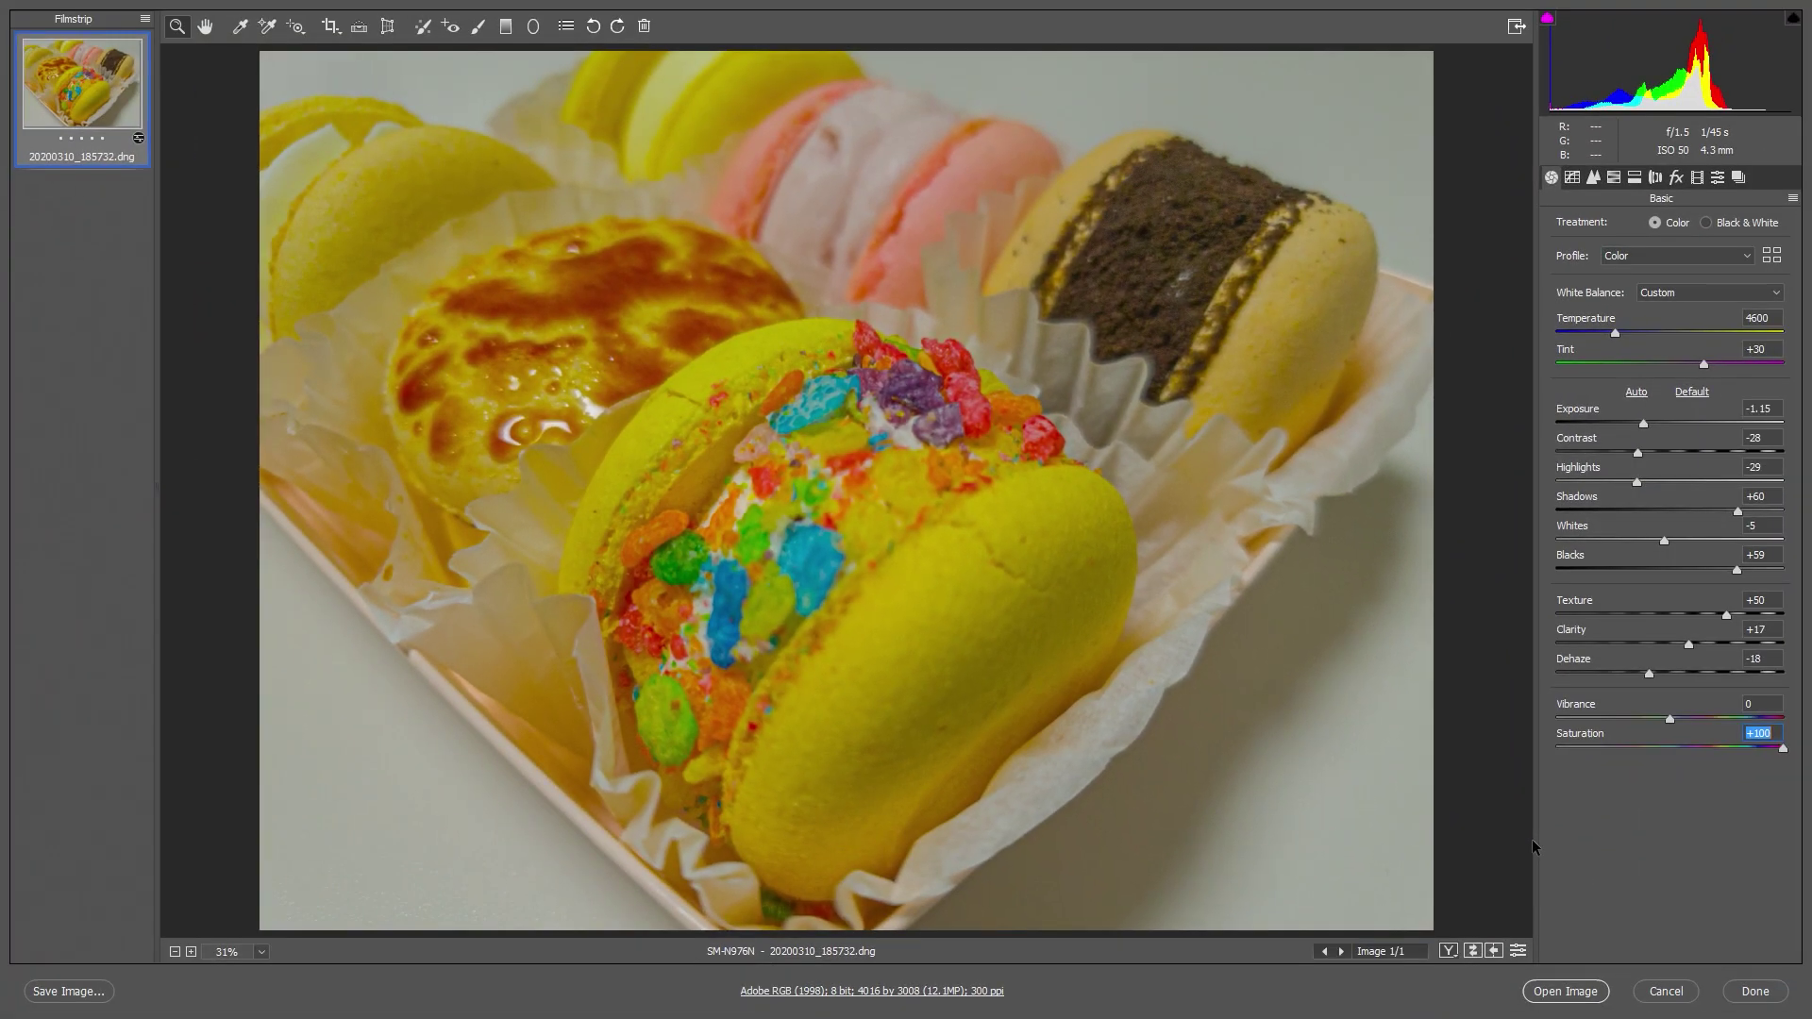
left_click(1641, 747)
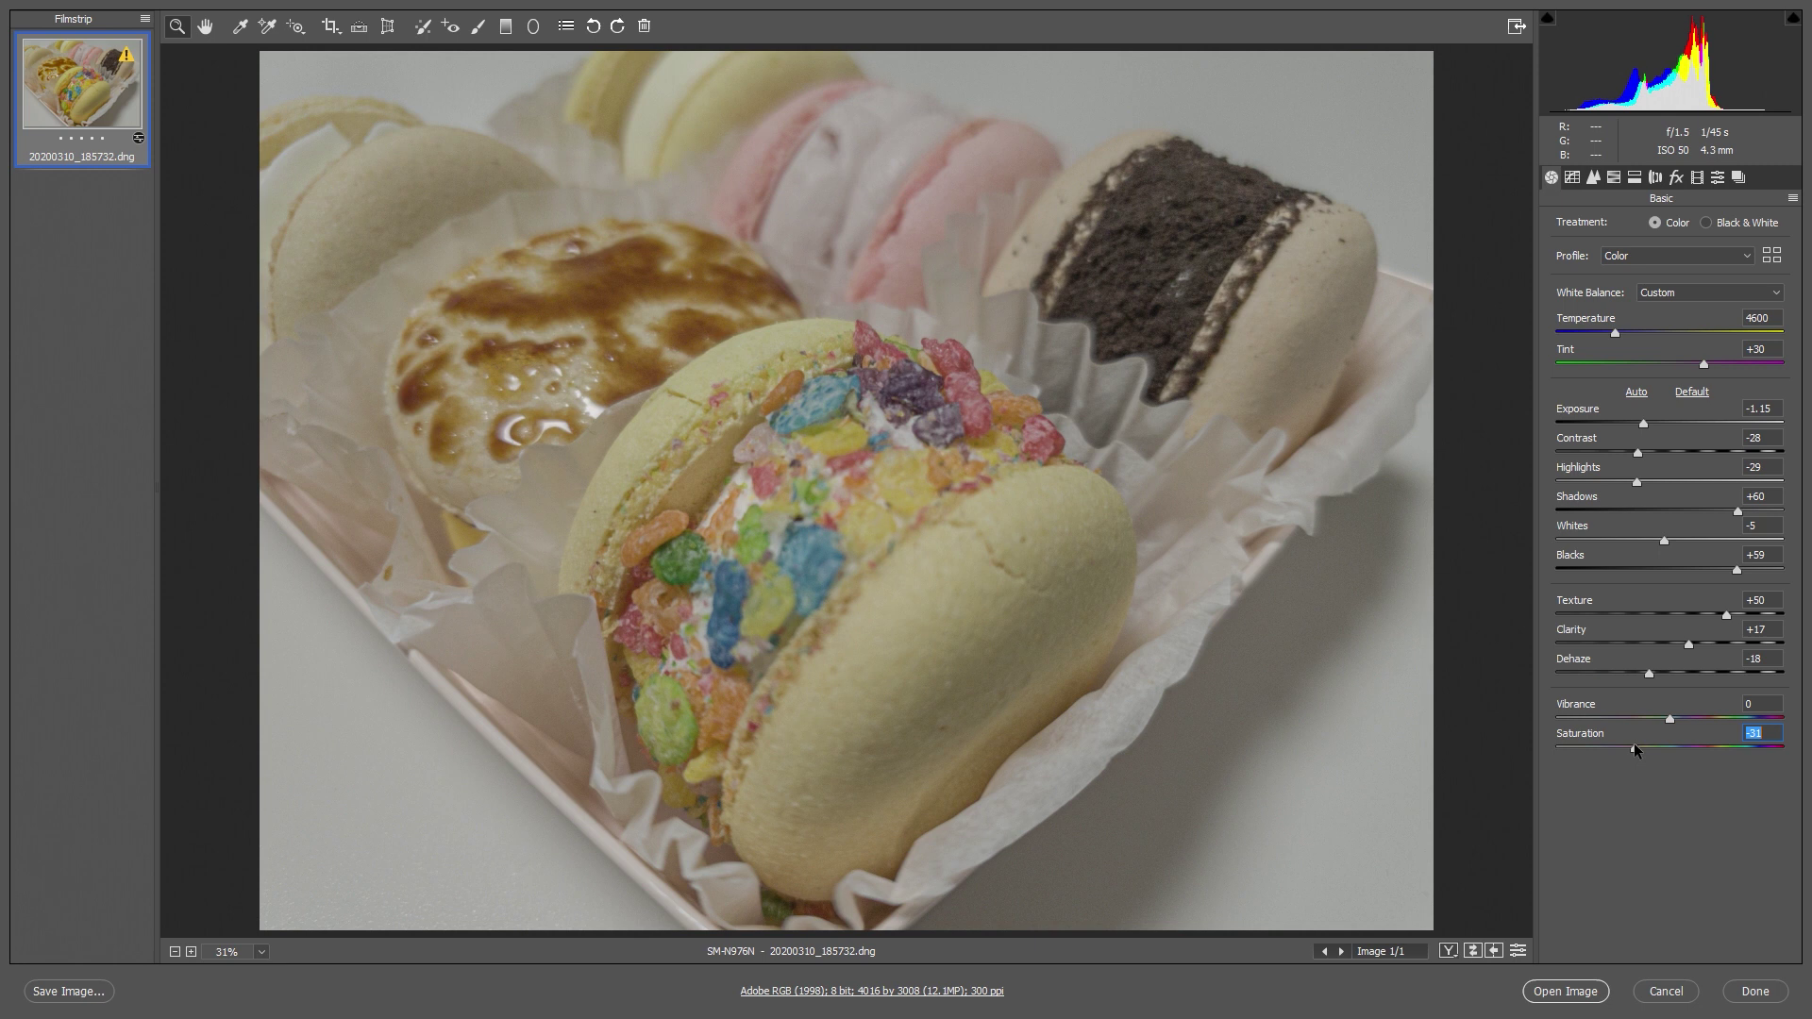
left_click_drag(1669, 719, 1810, 722)
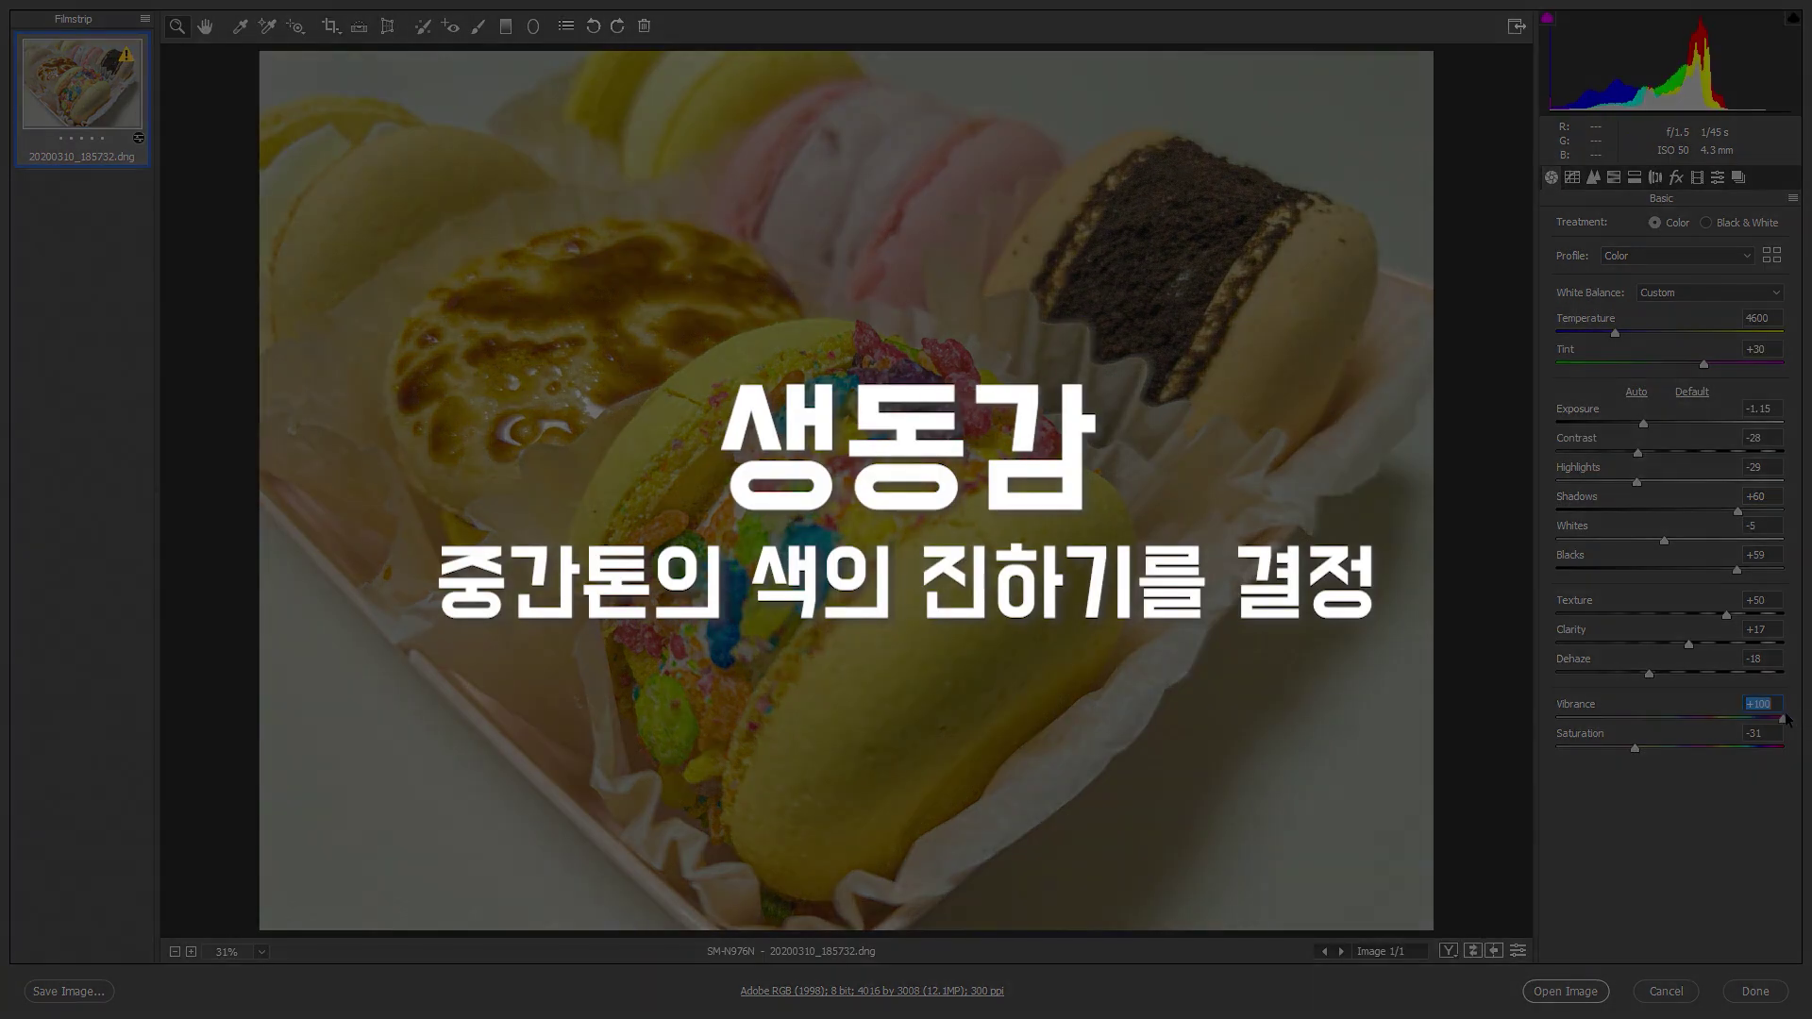
left_click_drag(1808, 719, 1743, 717)
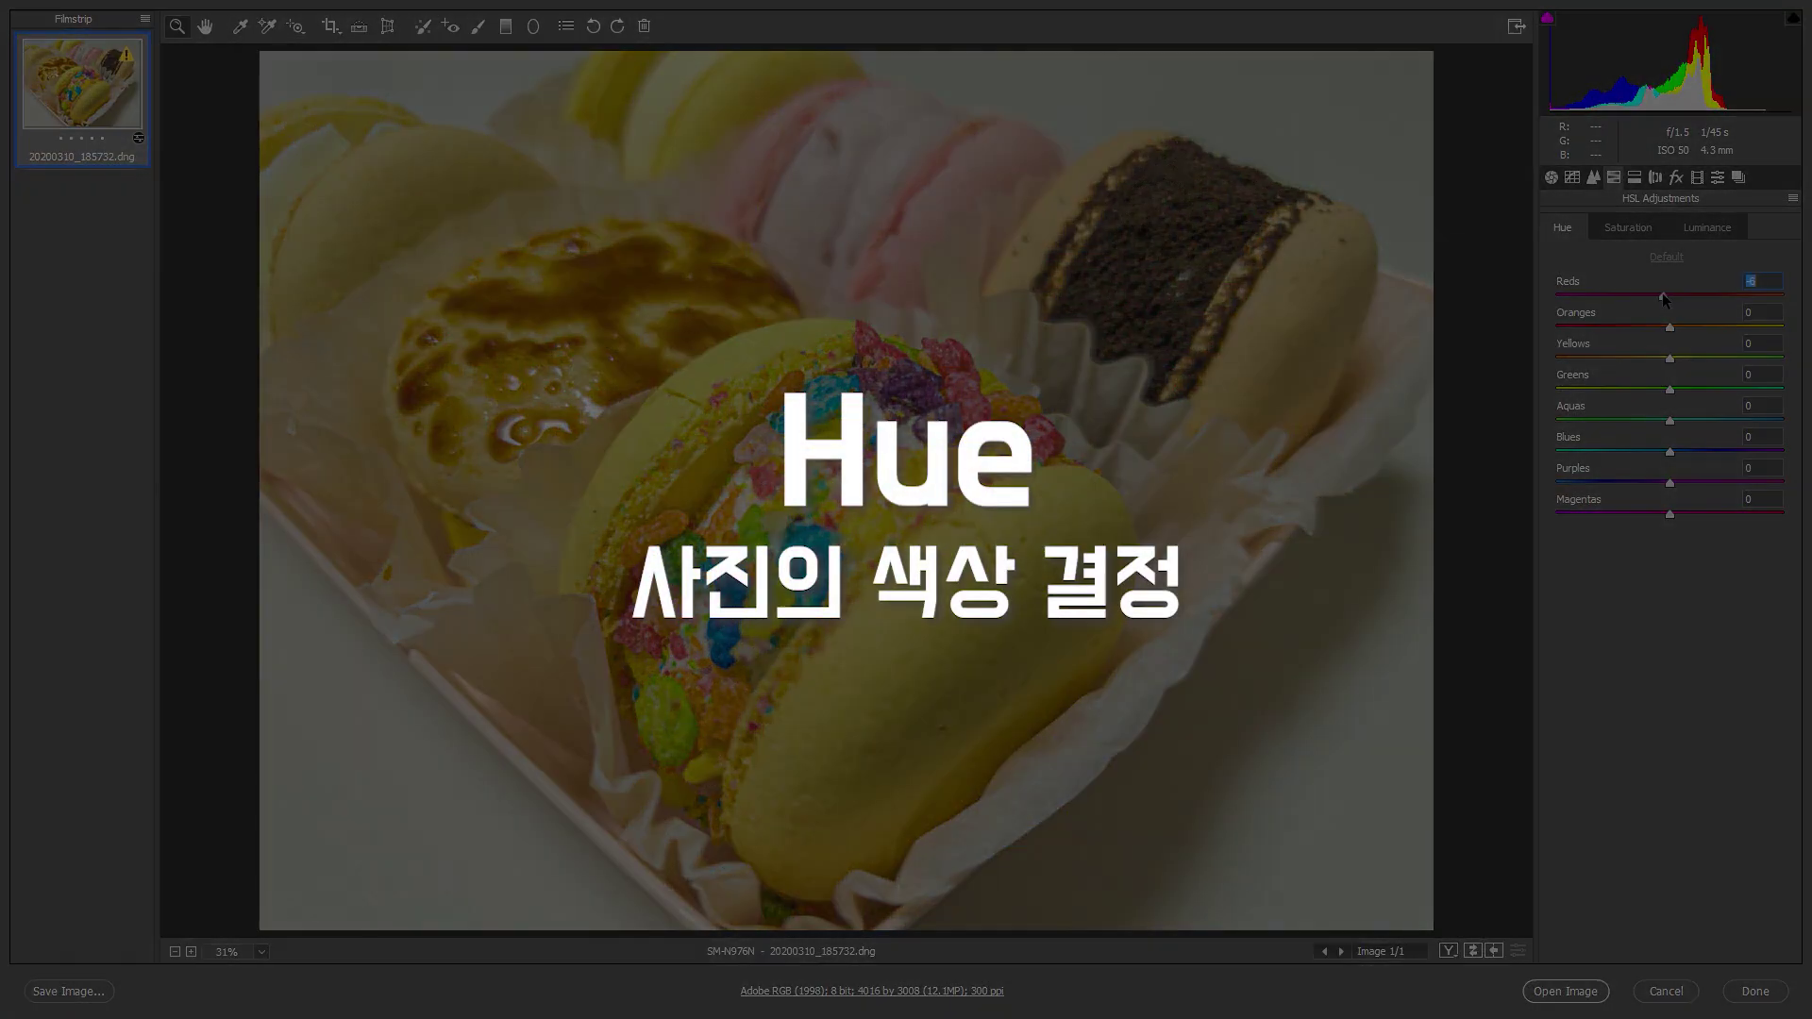
Step: Set the HSL Hue to Reds -31, Oranges -50, Yellows -19 with Greens raised, and lift the Luminance of Reds to +22, Oranges and Yellows
left_click_drag(1670, 294, 1622, 295)
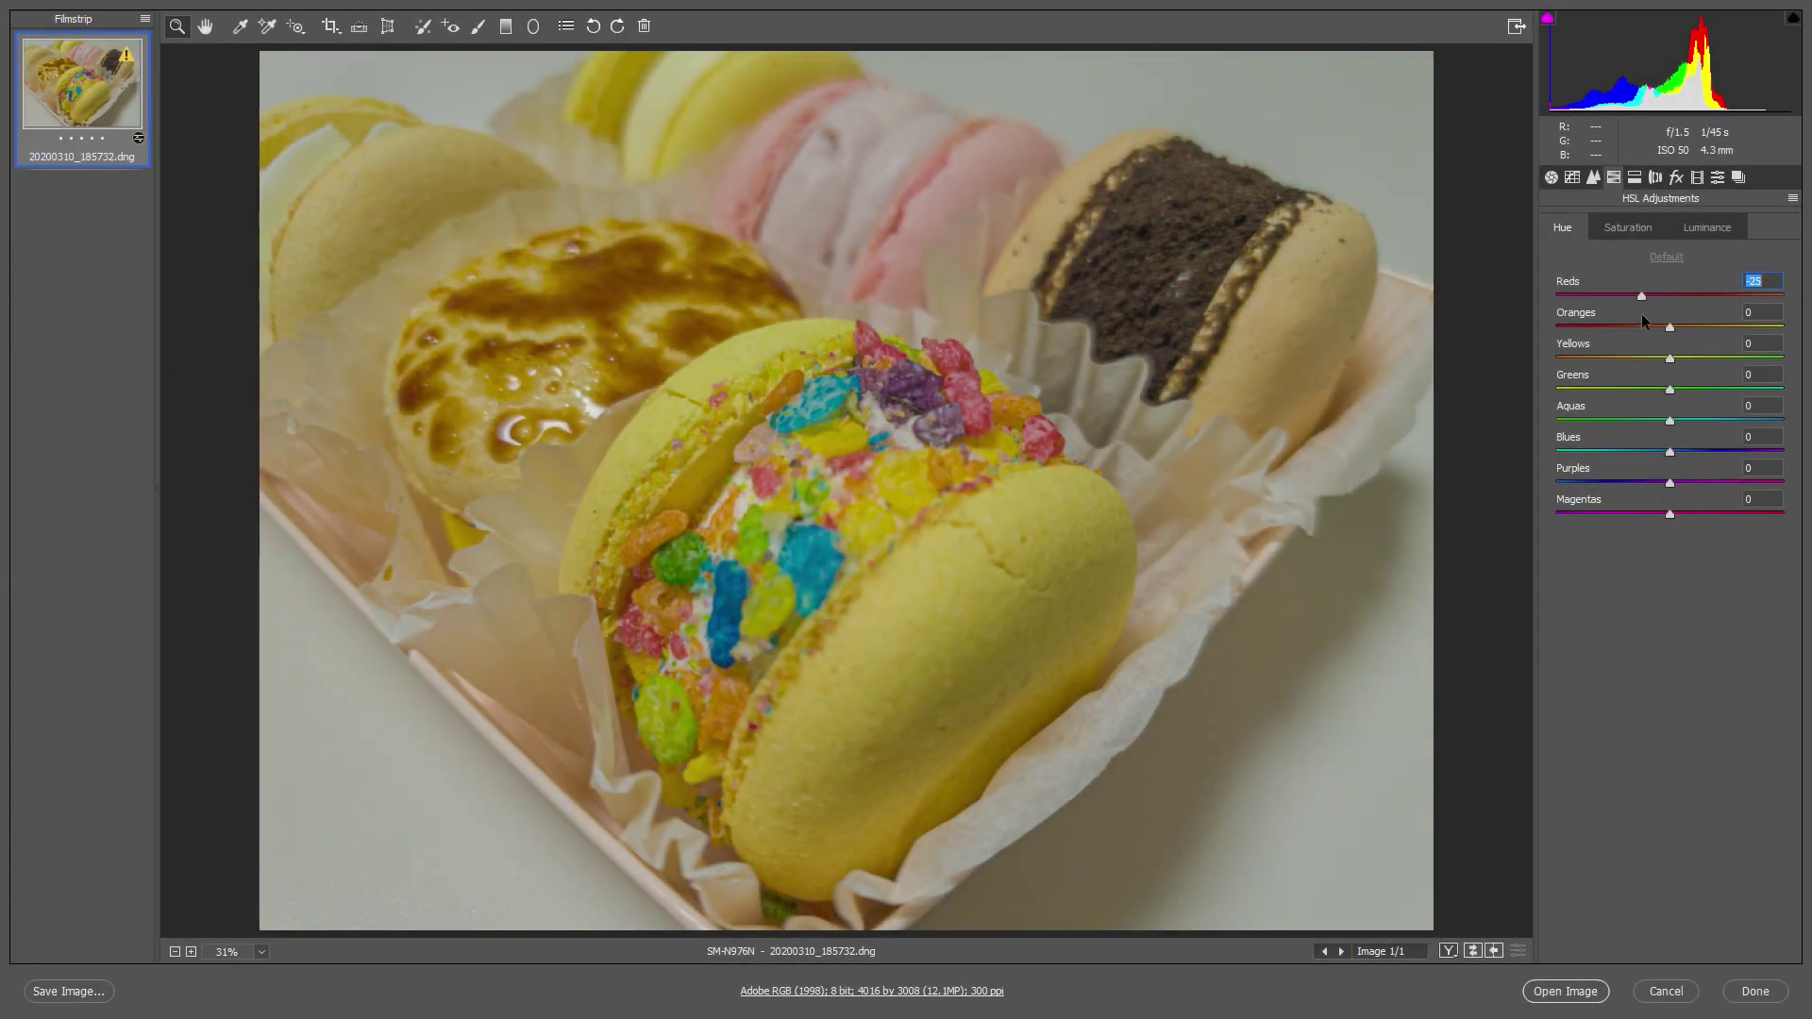
left_click_drag(1669, 358, 1708, 381)
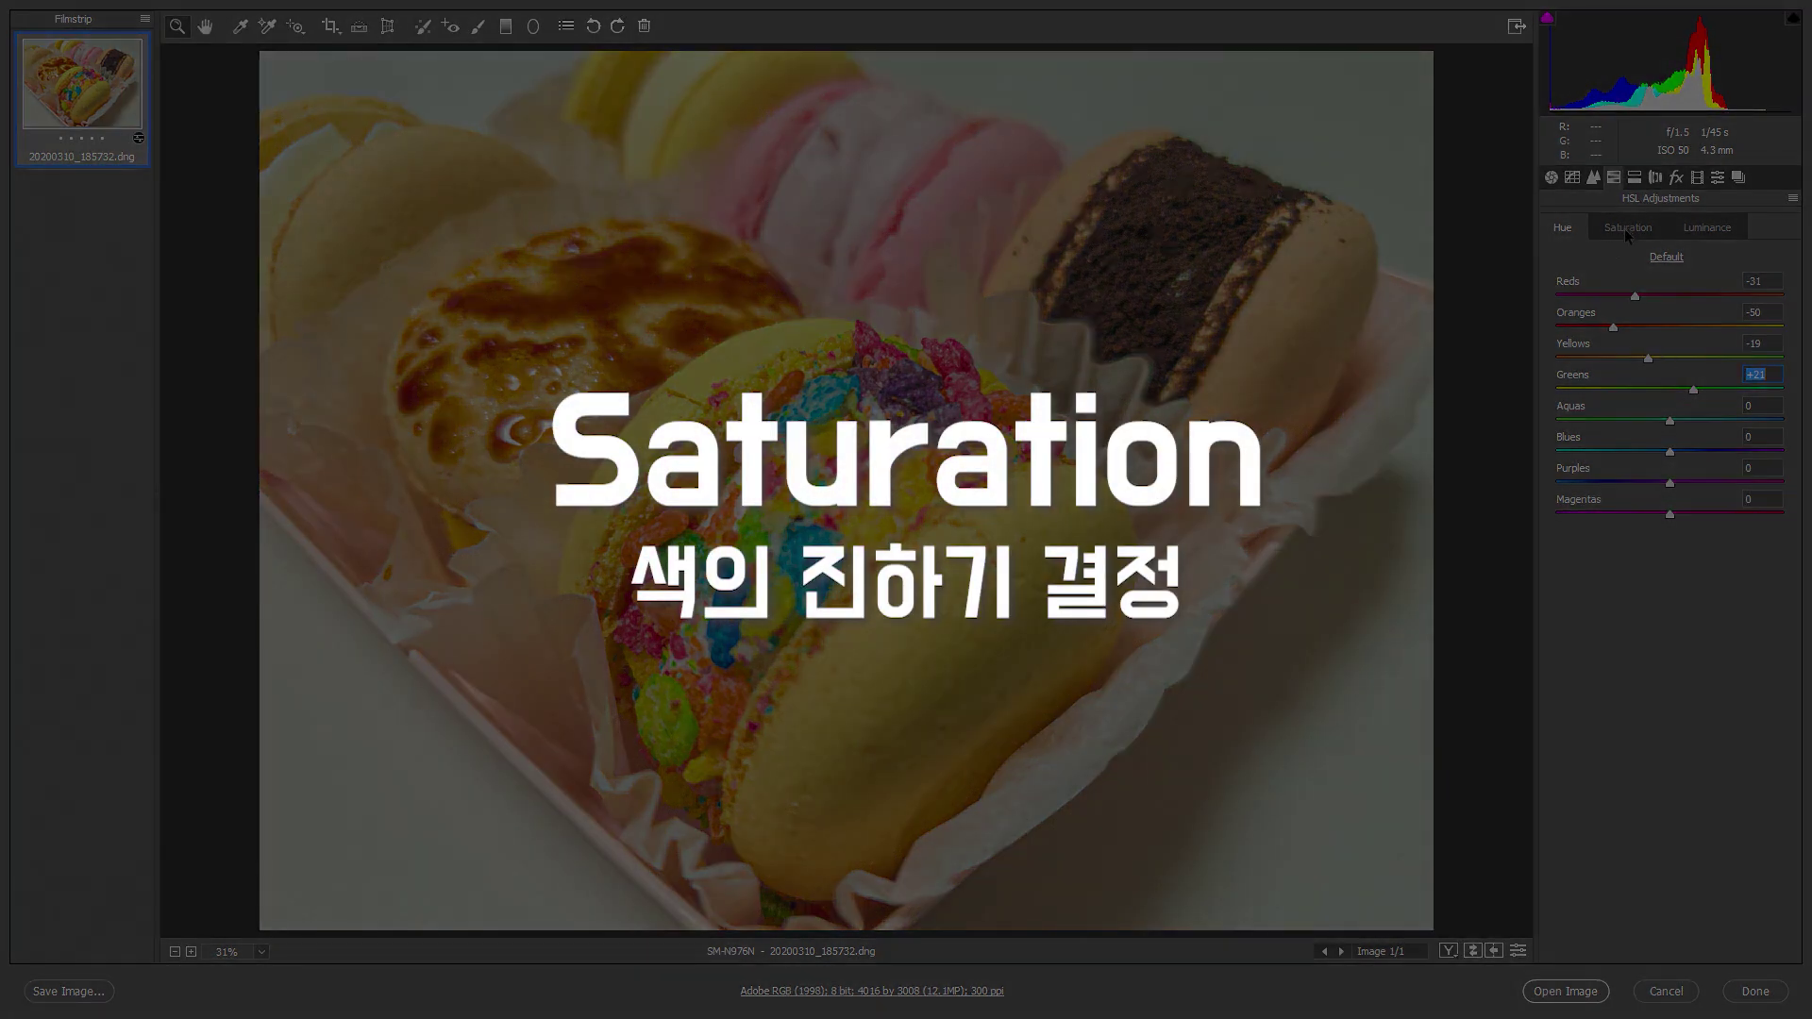
left_click(1623, 228)
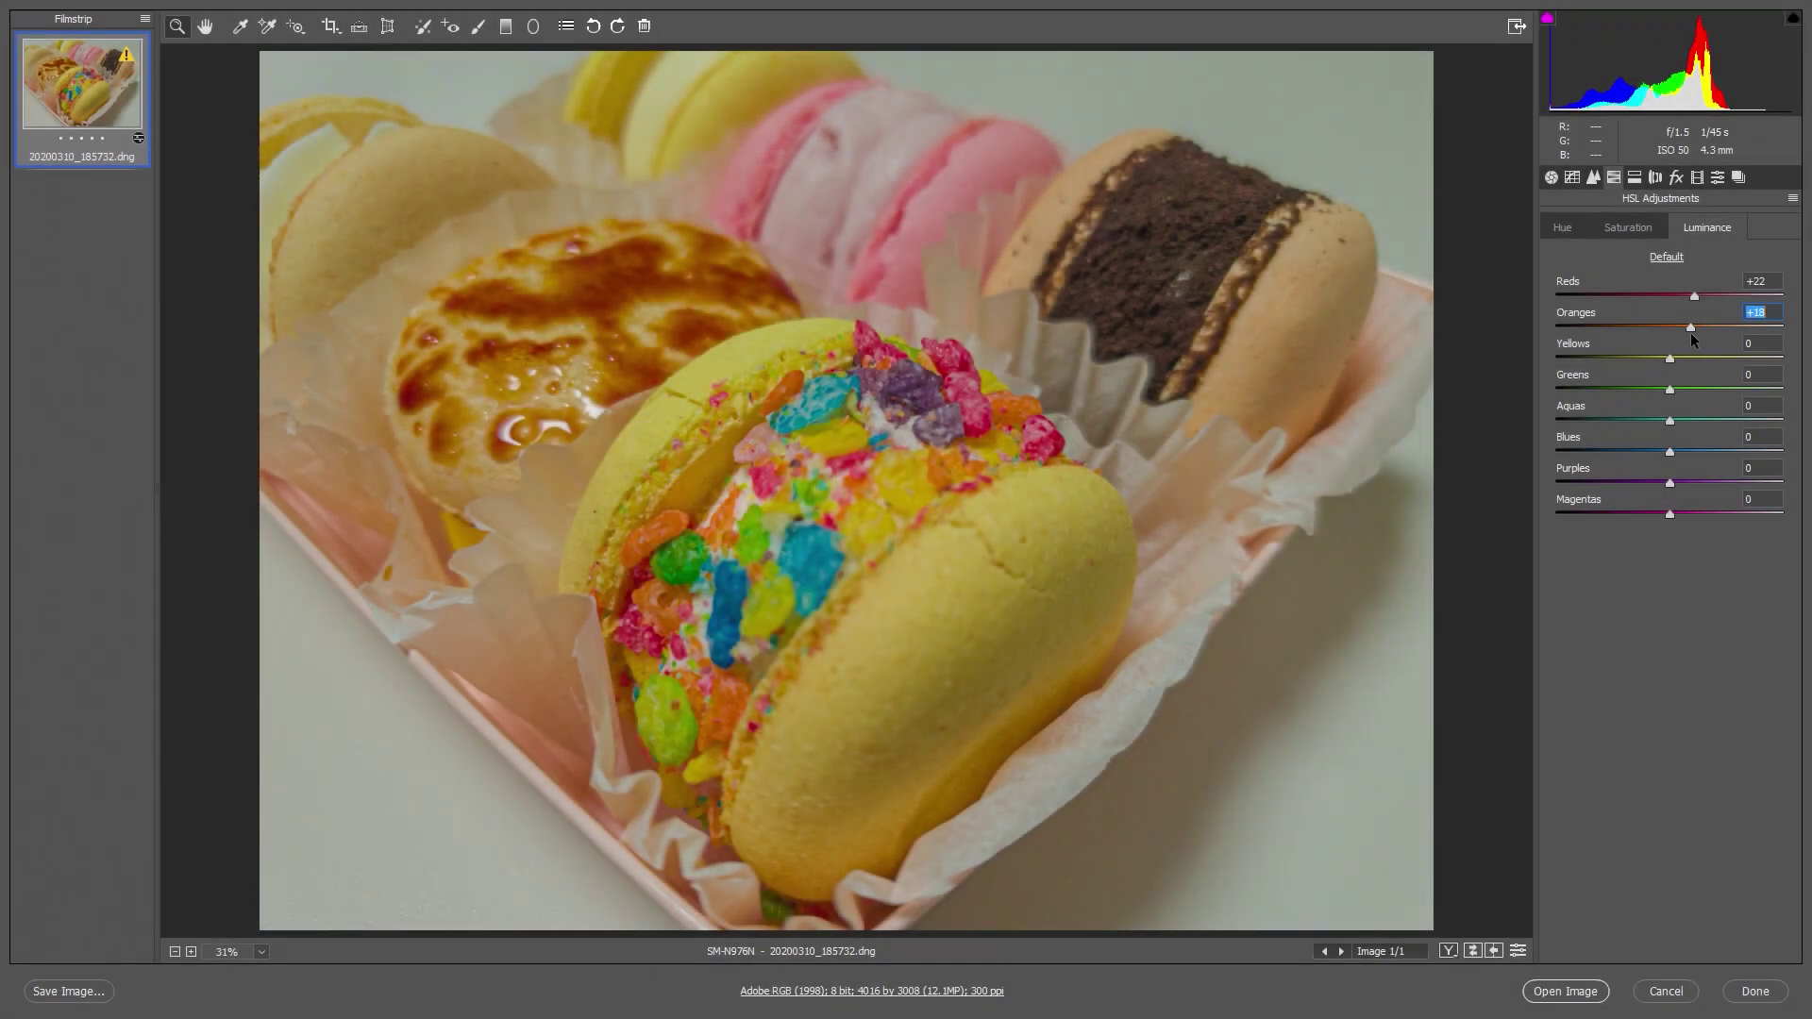
left_click_drag(1670, 359, 1701, 387)
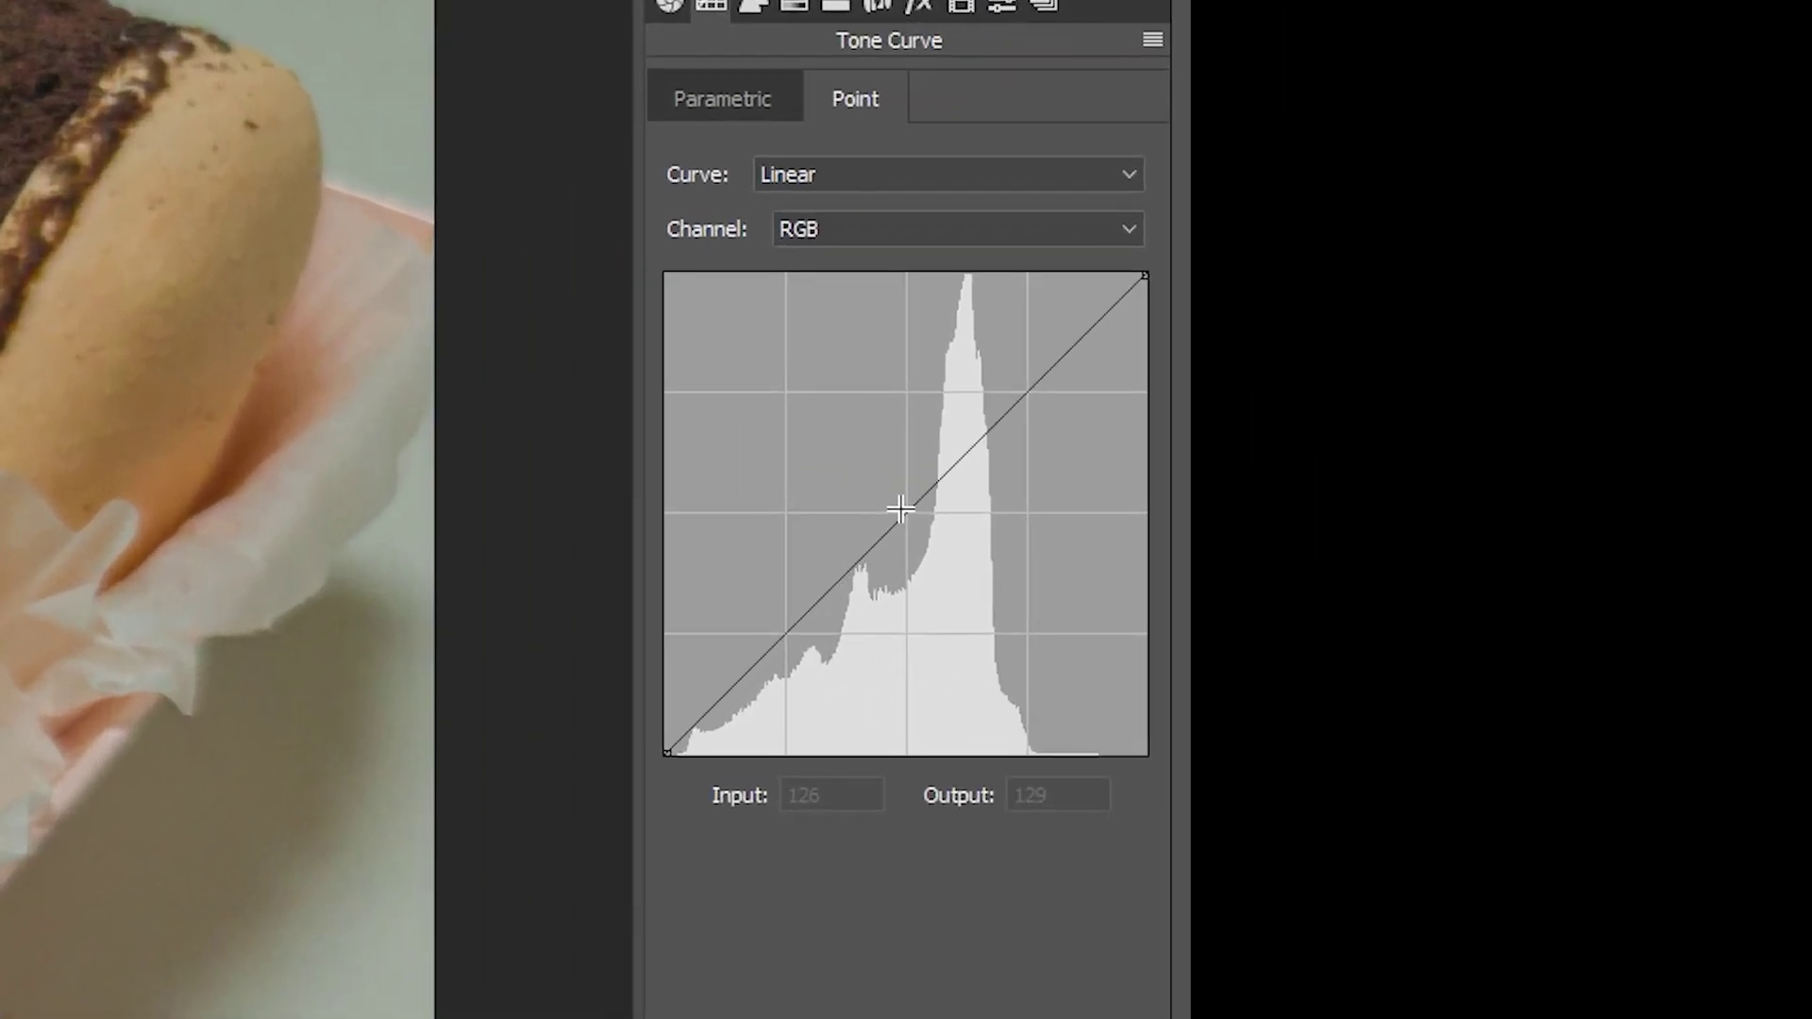
Step: Add four points along the lower half of the RGB point curve, lift its black point to output 41 and smooth the shadow section
left_click(902, 511)
left_click(833, 579)
left_click(781, 633)
left_click(723, 690)
left_click_drag(666, 752, 611, 694)
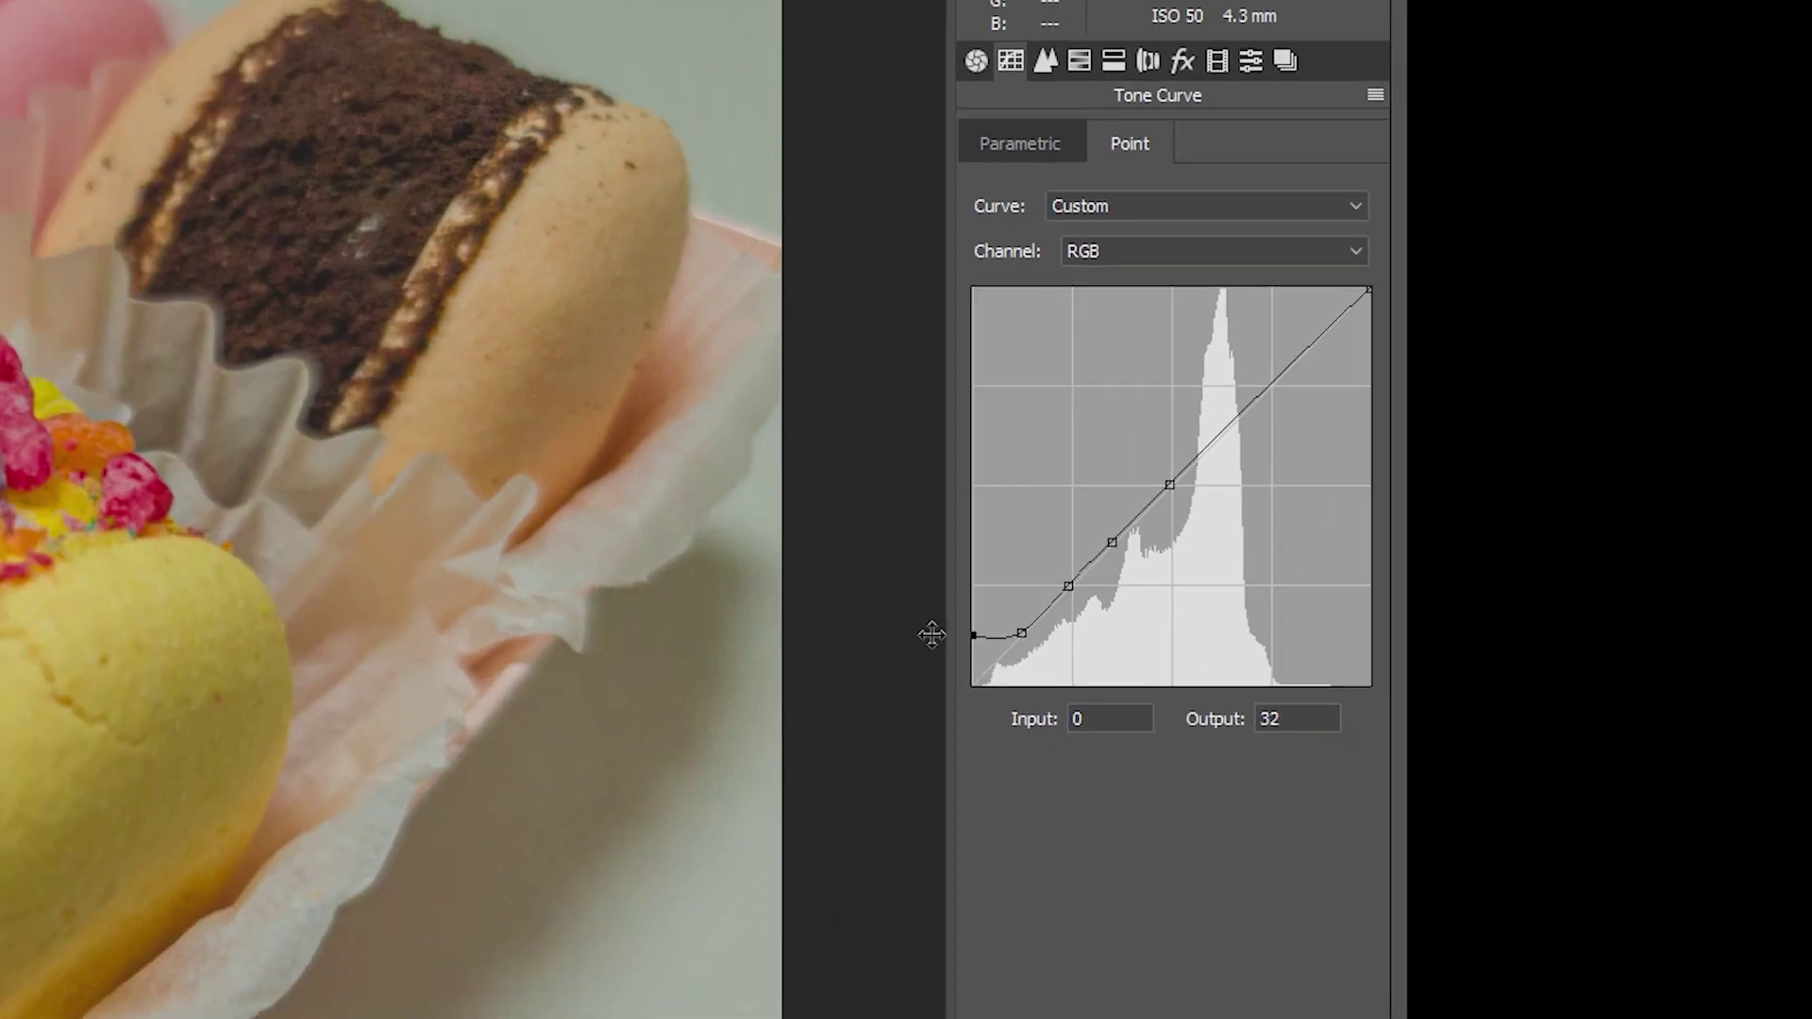
left_click_drag(723, 690, 713, 676)
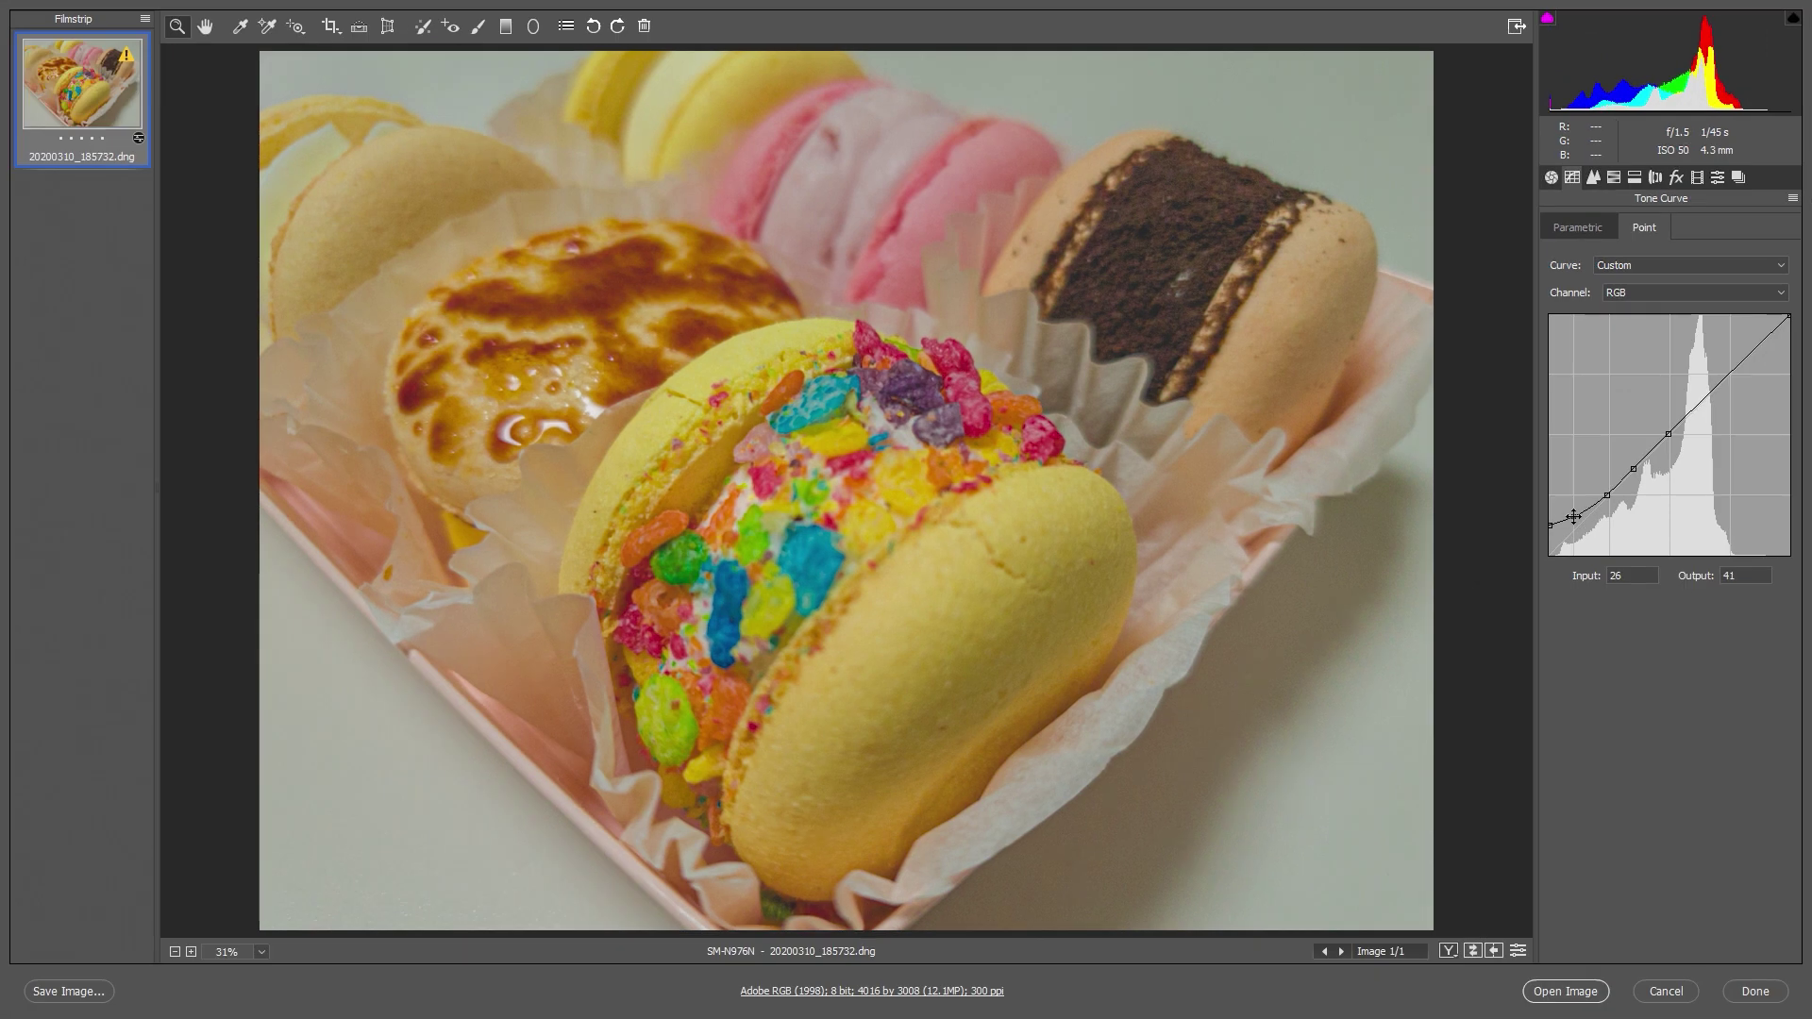
left_click_drag(1574, 516, 1578, 509)
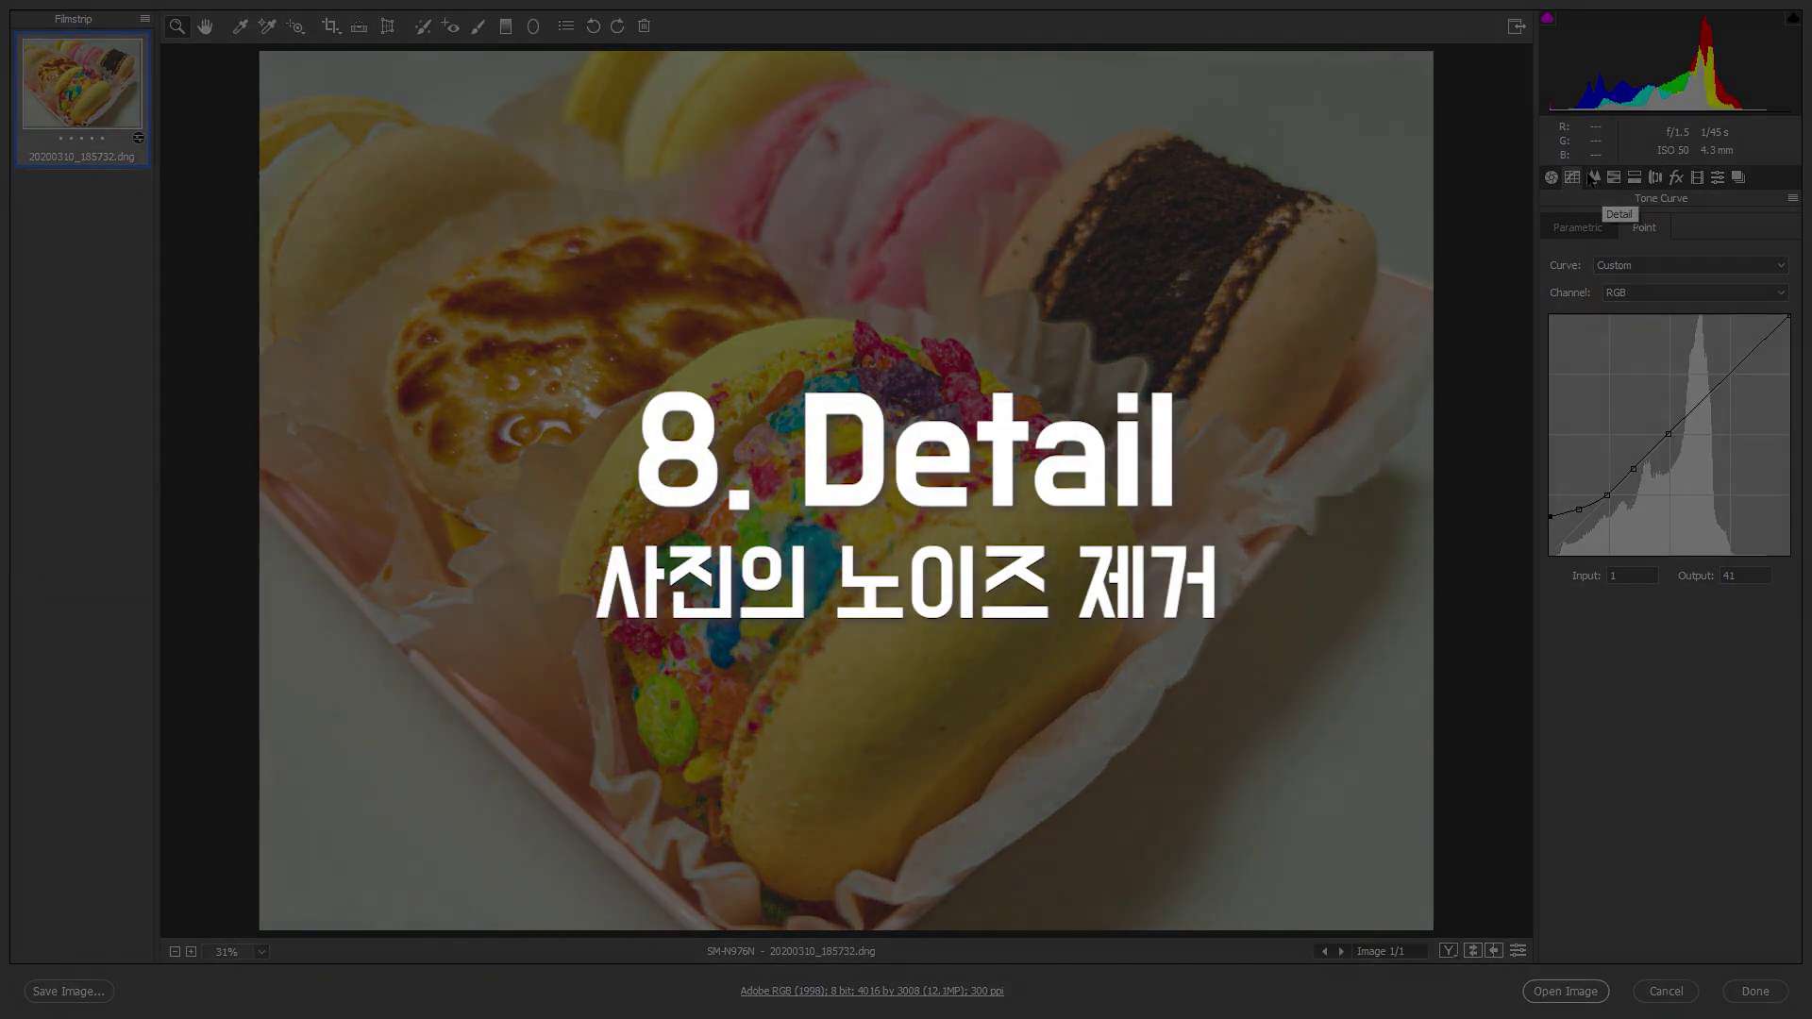
Step: Set noise reduction to Luminance 42, Luminance Detail 76, Luminance Contrast 37 and Color 33, and open the image in Photoshop
left_click(1592, 178)
left_click_drag(1557, 411, 1629, 412)
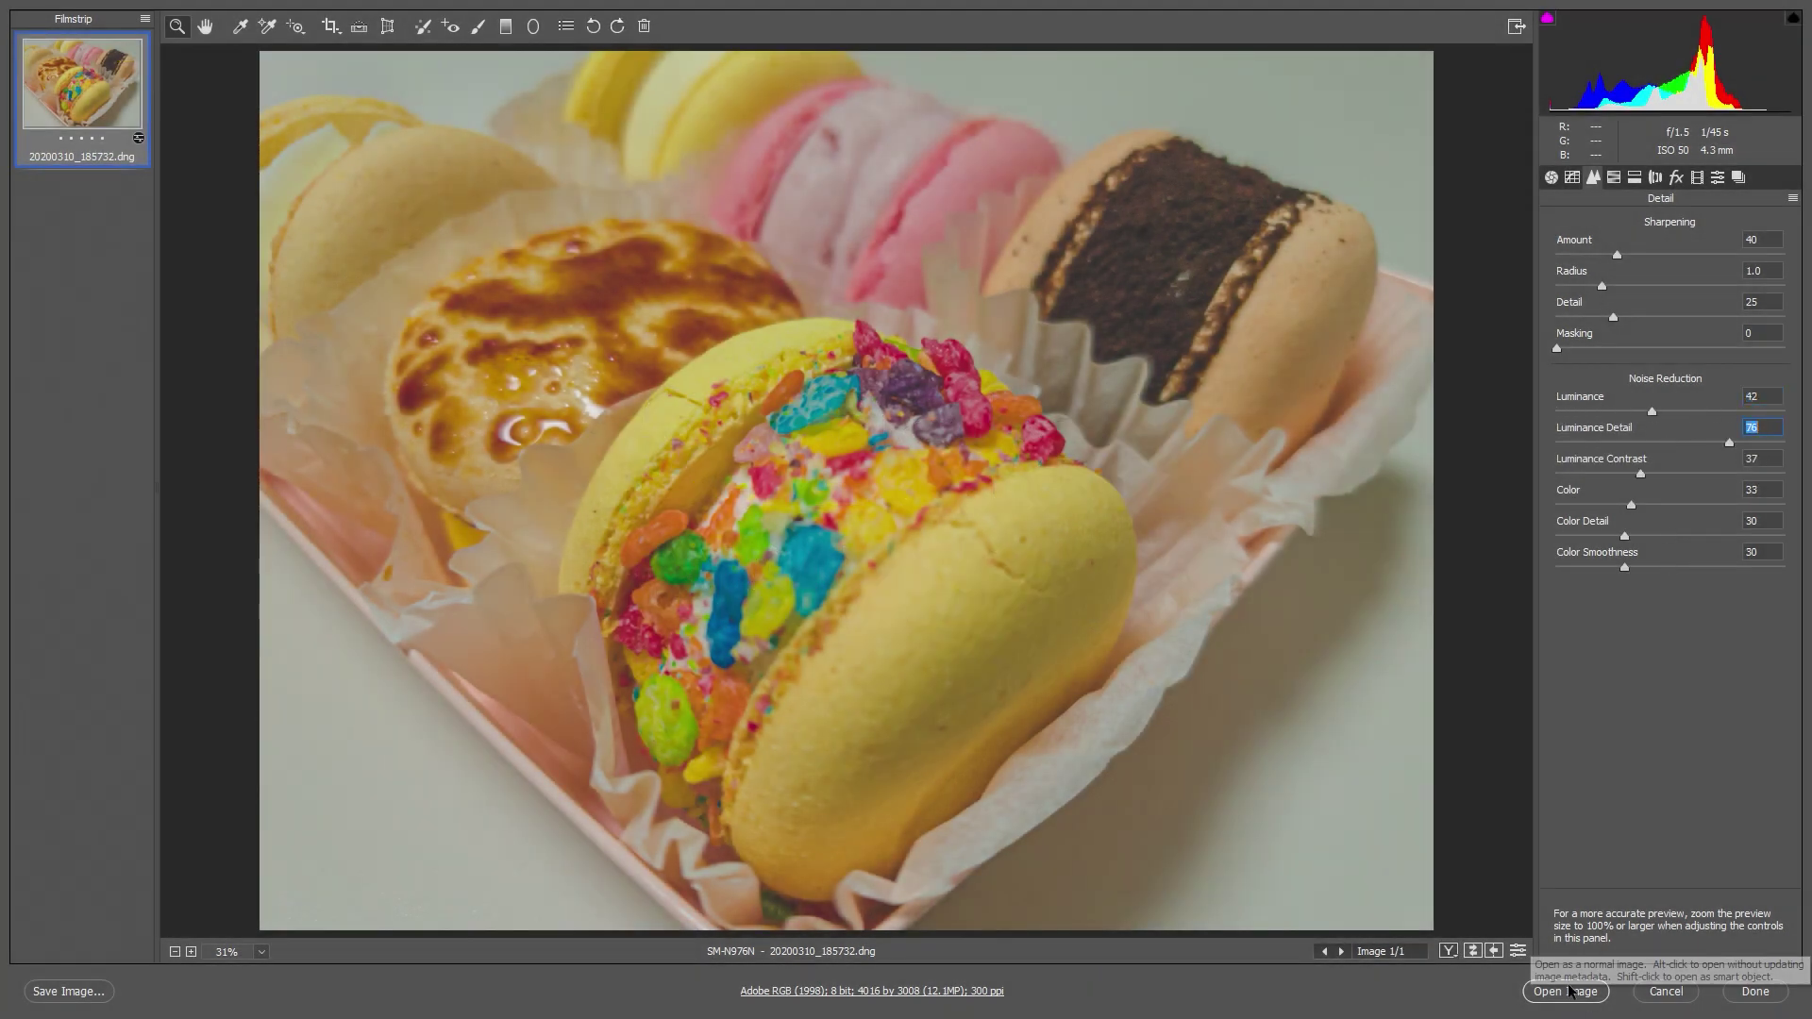
left_click(1572, 1005)
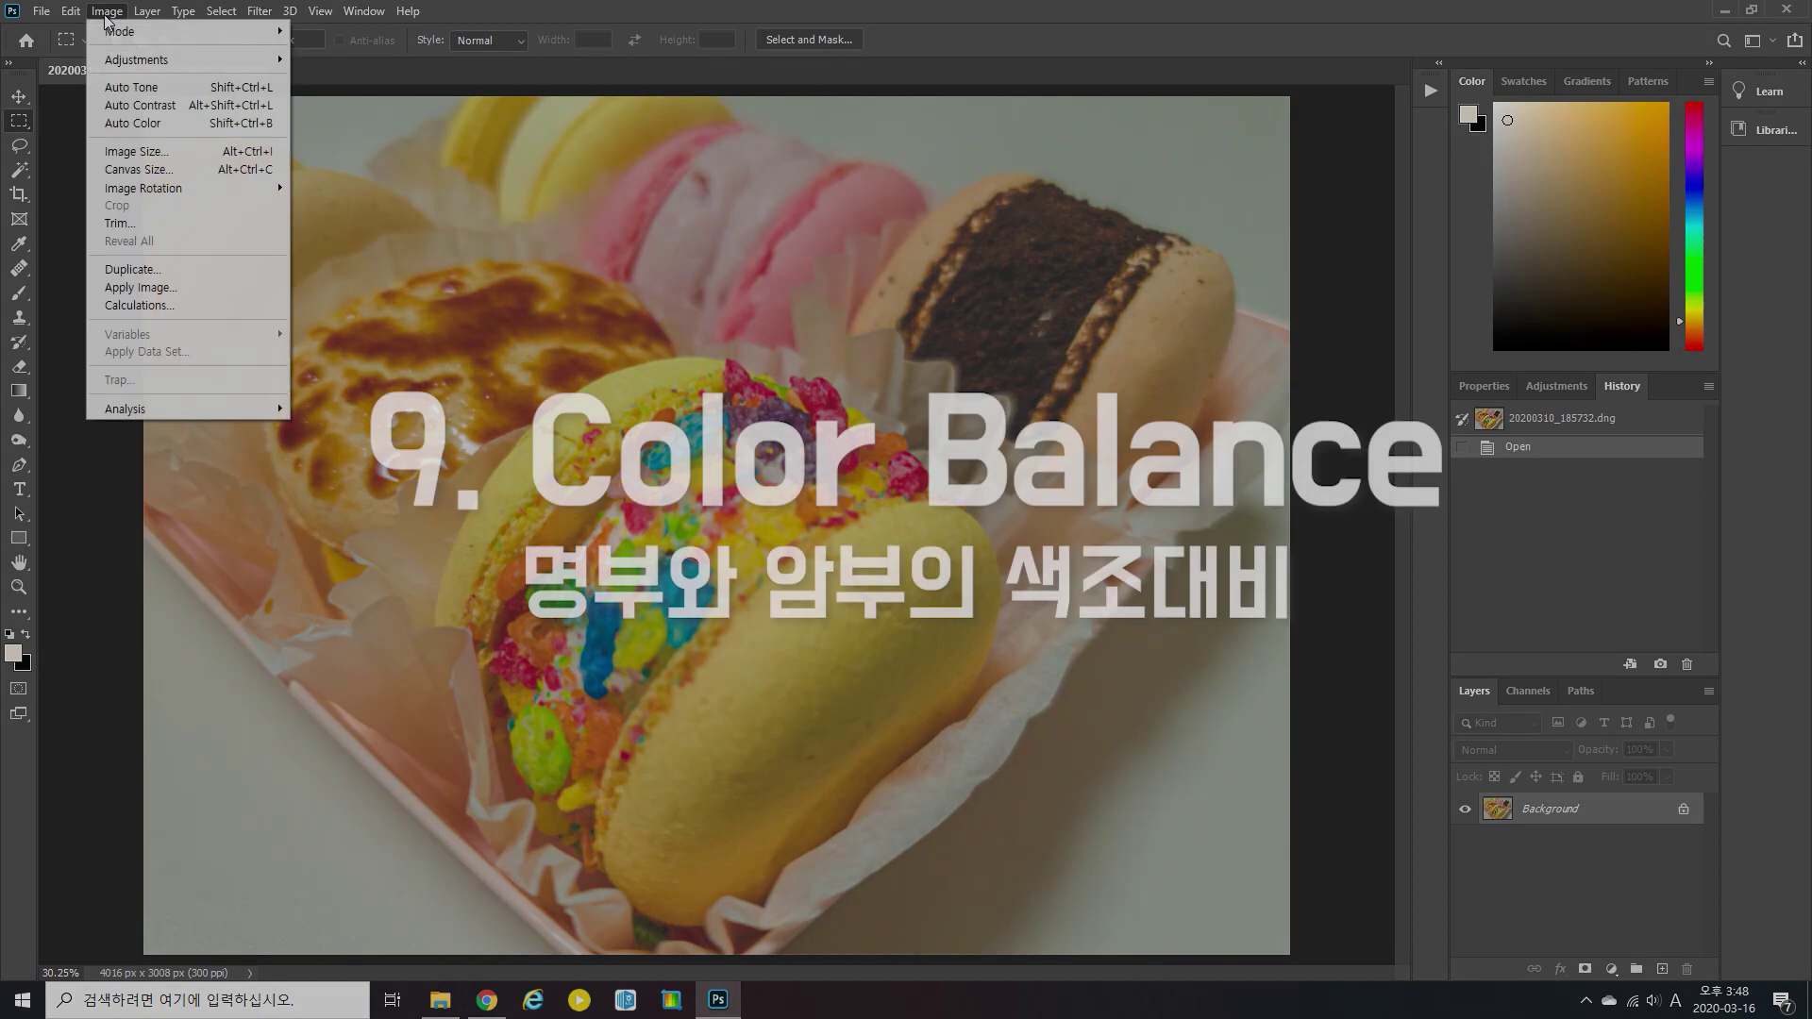
Step: Adjust the Color Balance of the photo's shadows and highlights without preserving luminosity, and compare the states before and after it
mouse_move(151, 57)
left_click(404, 177)
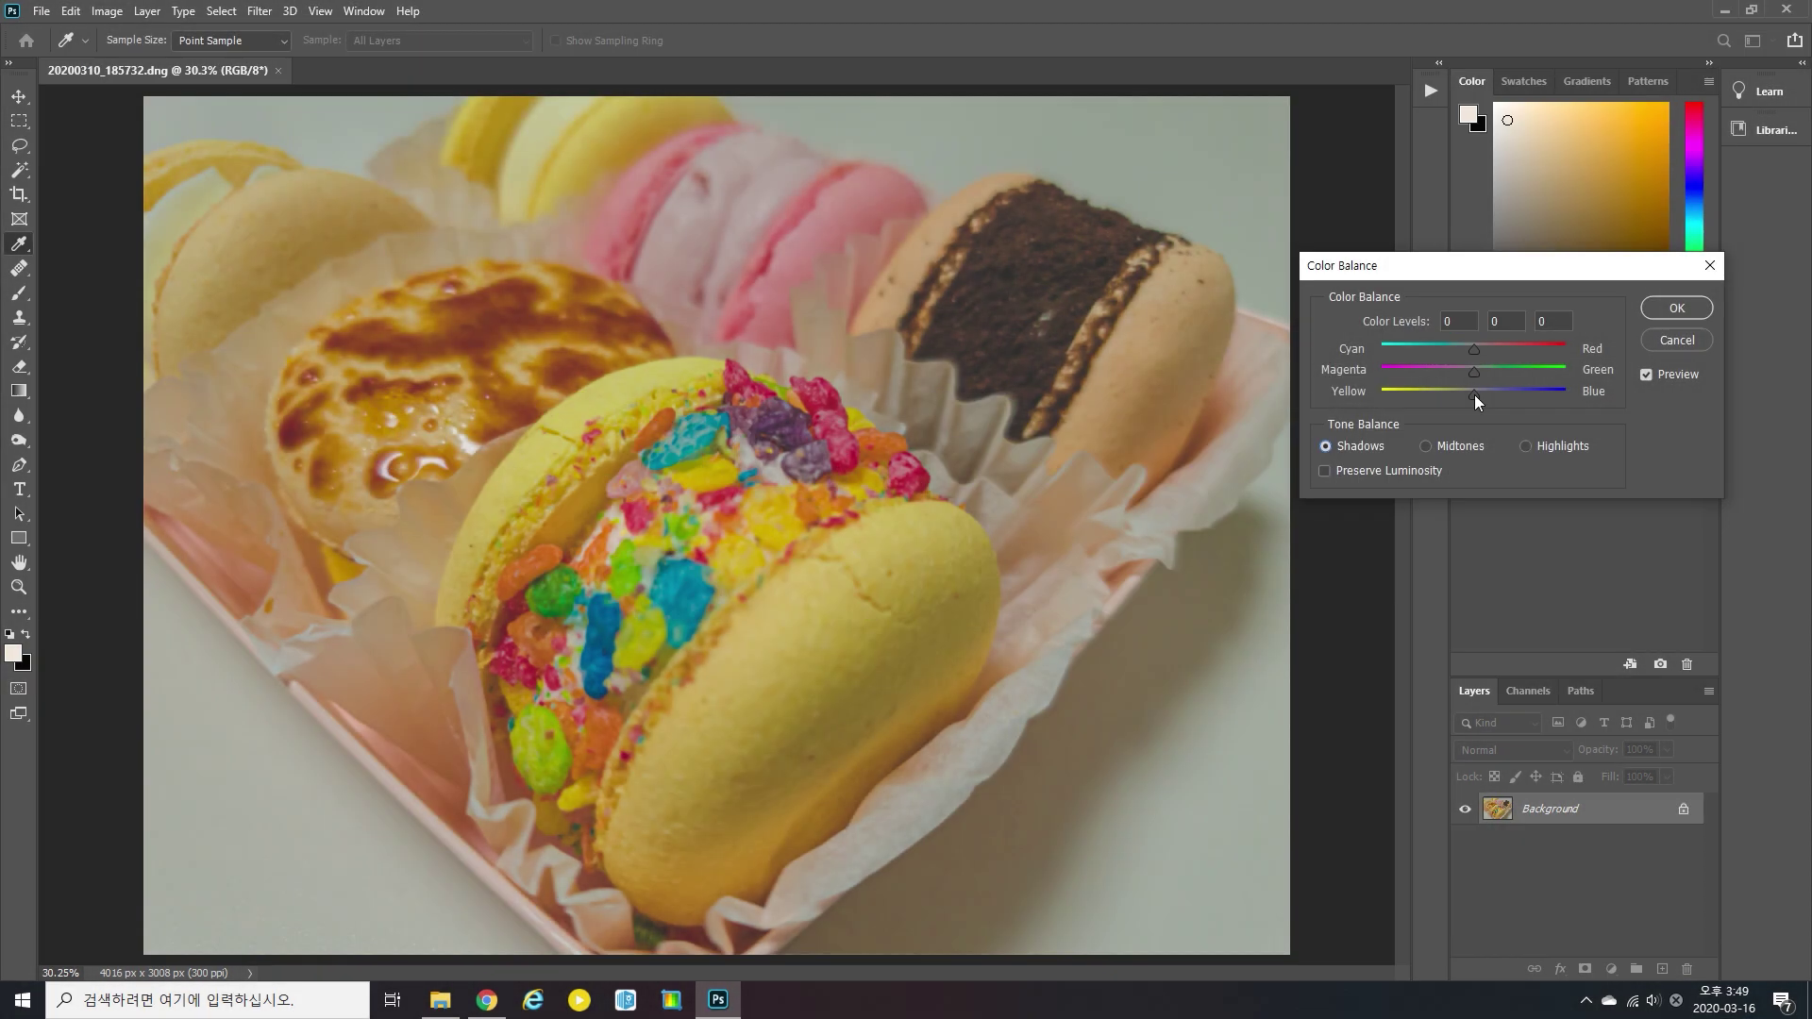
left_click_drag(1474, 394, 1487, 351)
left_click(1524, 445)
left_click_drag(1482, 351, 1472, 404)
left_click(1676, 308)
left_click(1552, 449)
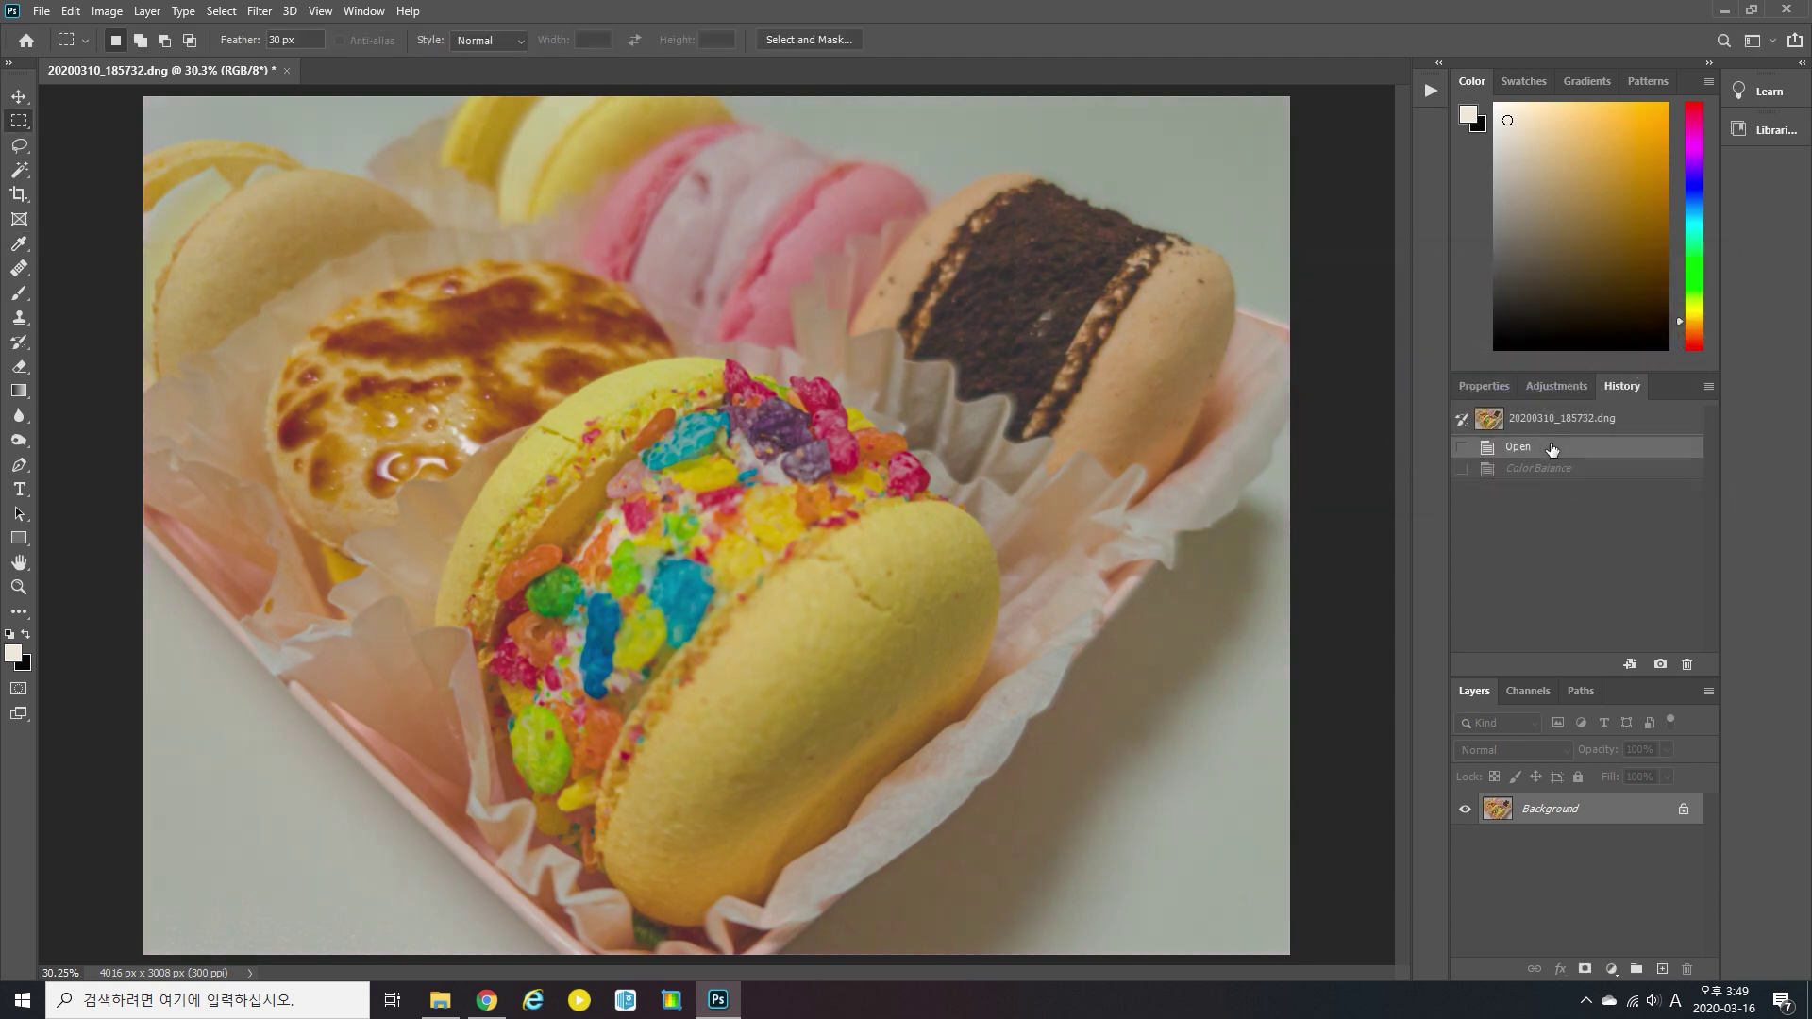
left_click(1563, 470)
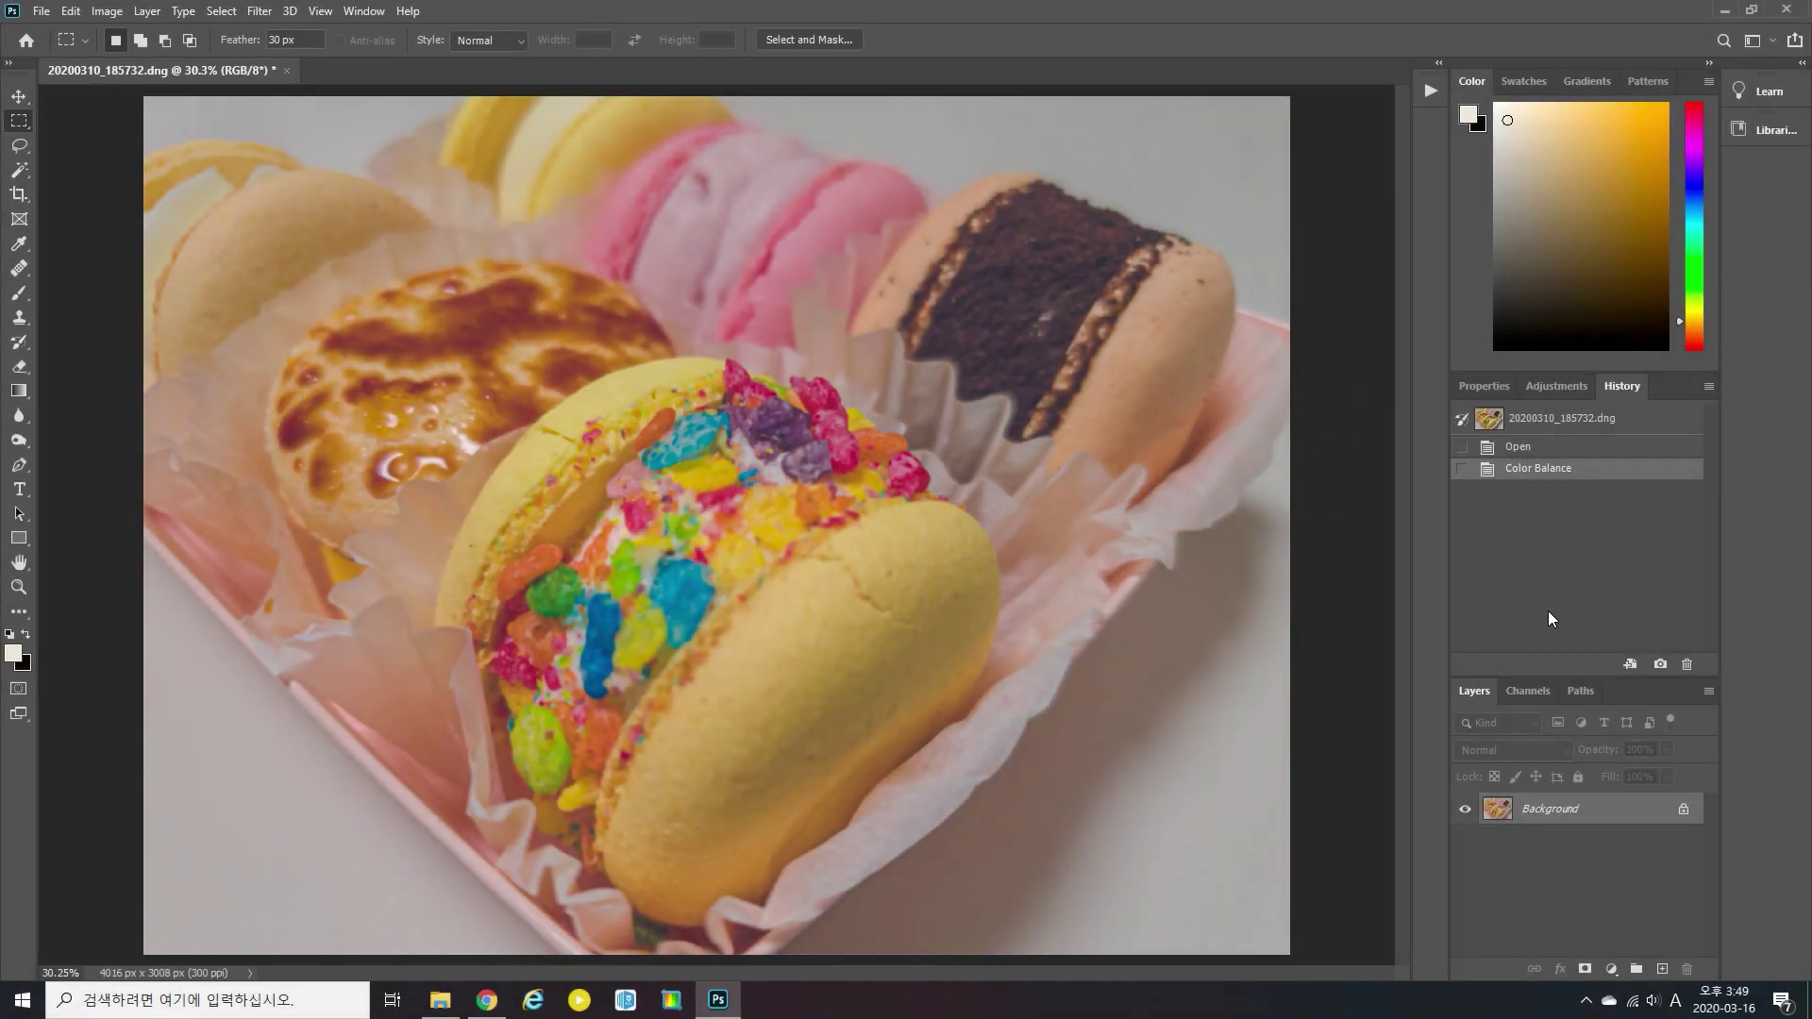
Step: Duplicate the Background layer as "Background copy" and set the copy's blending mode to Overlay
right_click(1583, 809)
left_click(1645, 608)
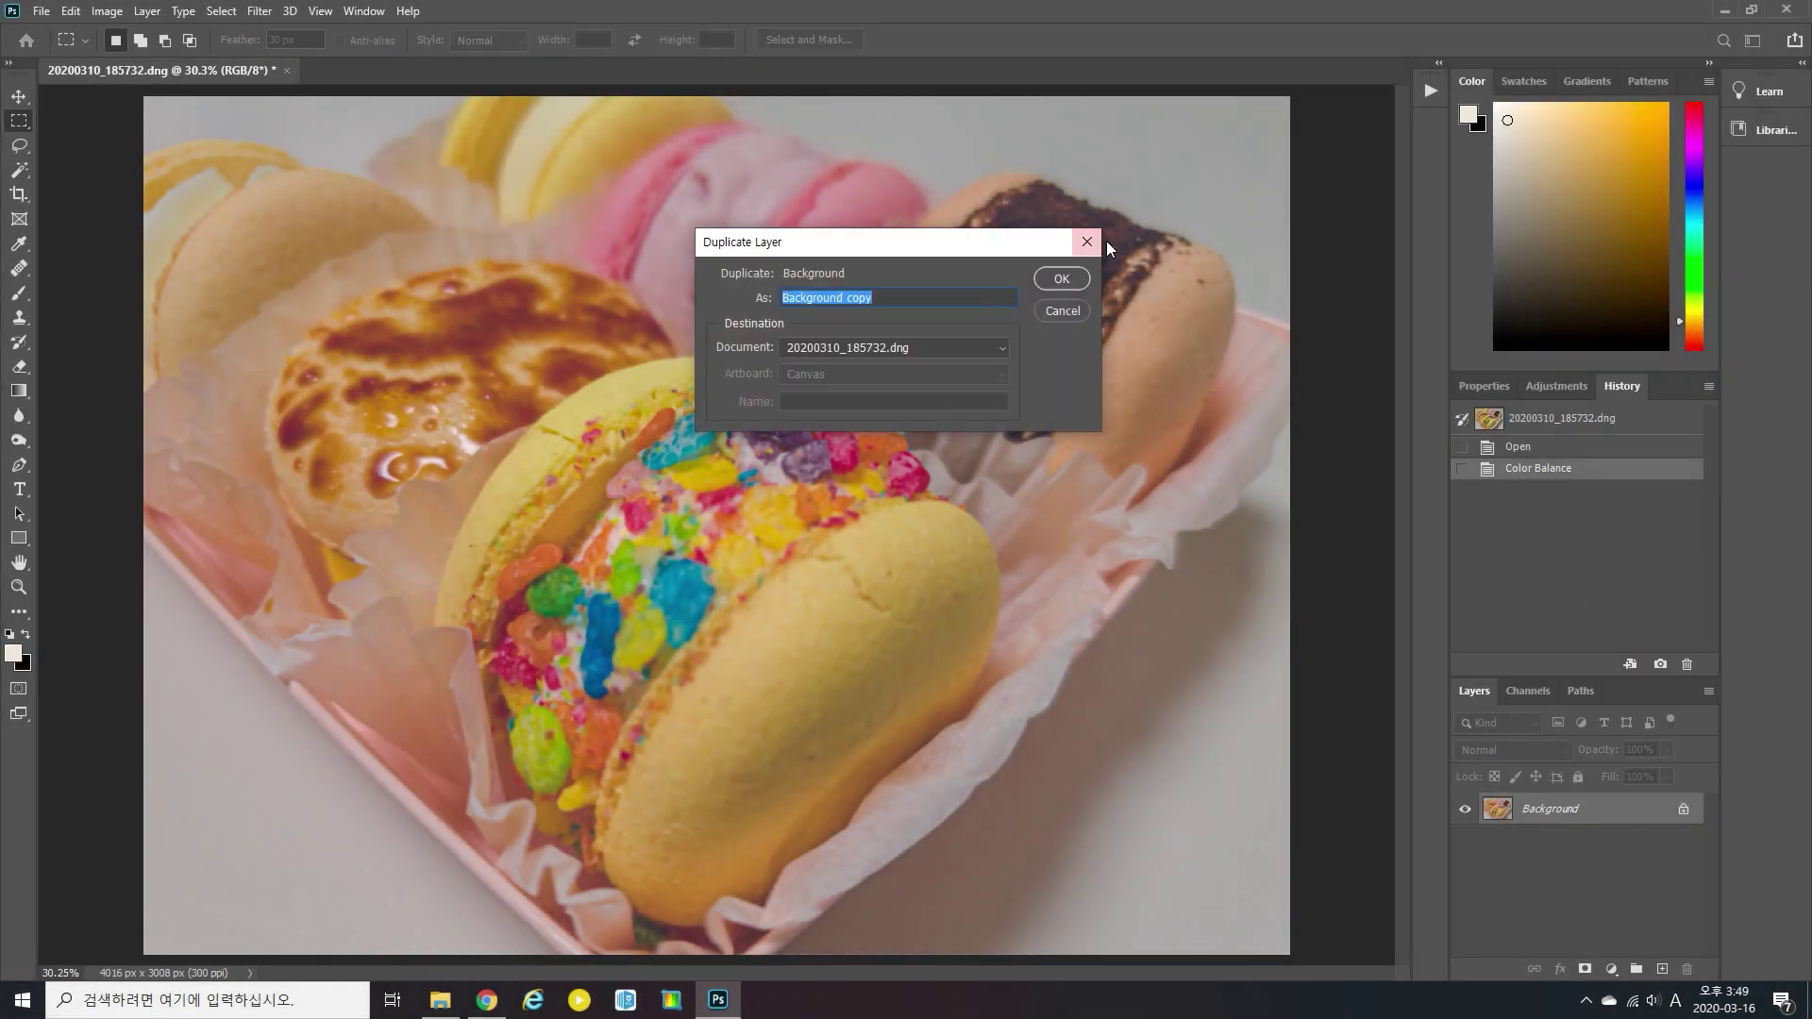
left_click(1083, 243)
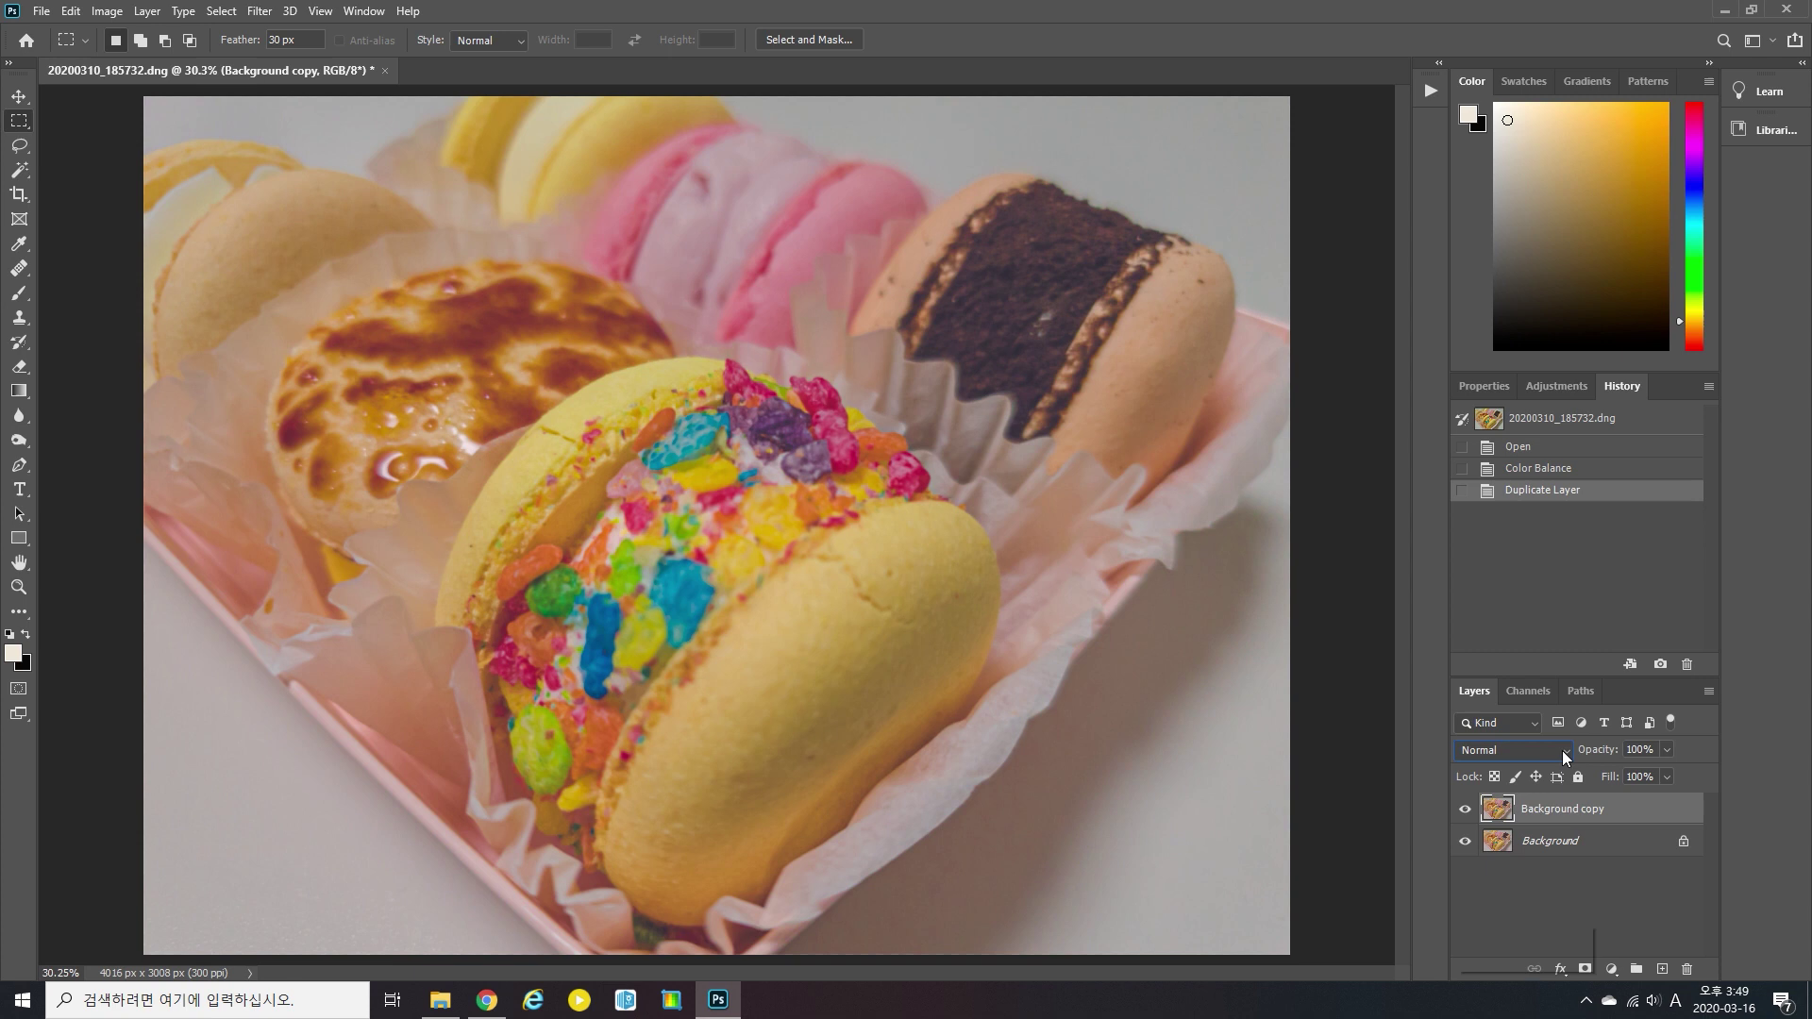
left_click(1512, 749)
left_click(1545, 714)
Step: Apply a High Pass filter to the Background copy layer to sharpen the photo, adjusting the radius while previewing the macarons
left_click(260, 11)
mouse_move(435, 394)
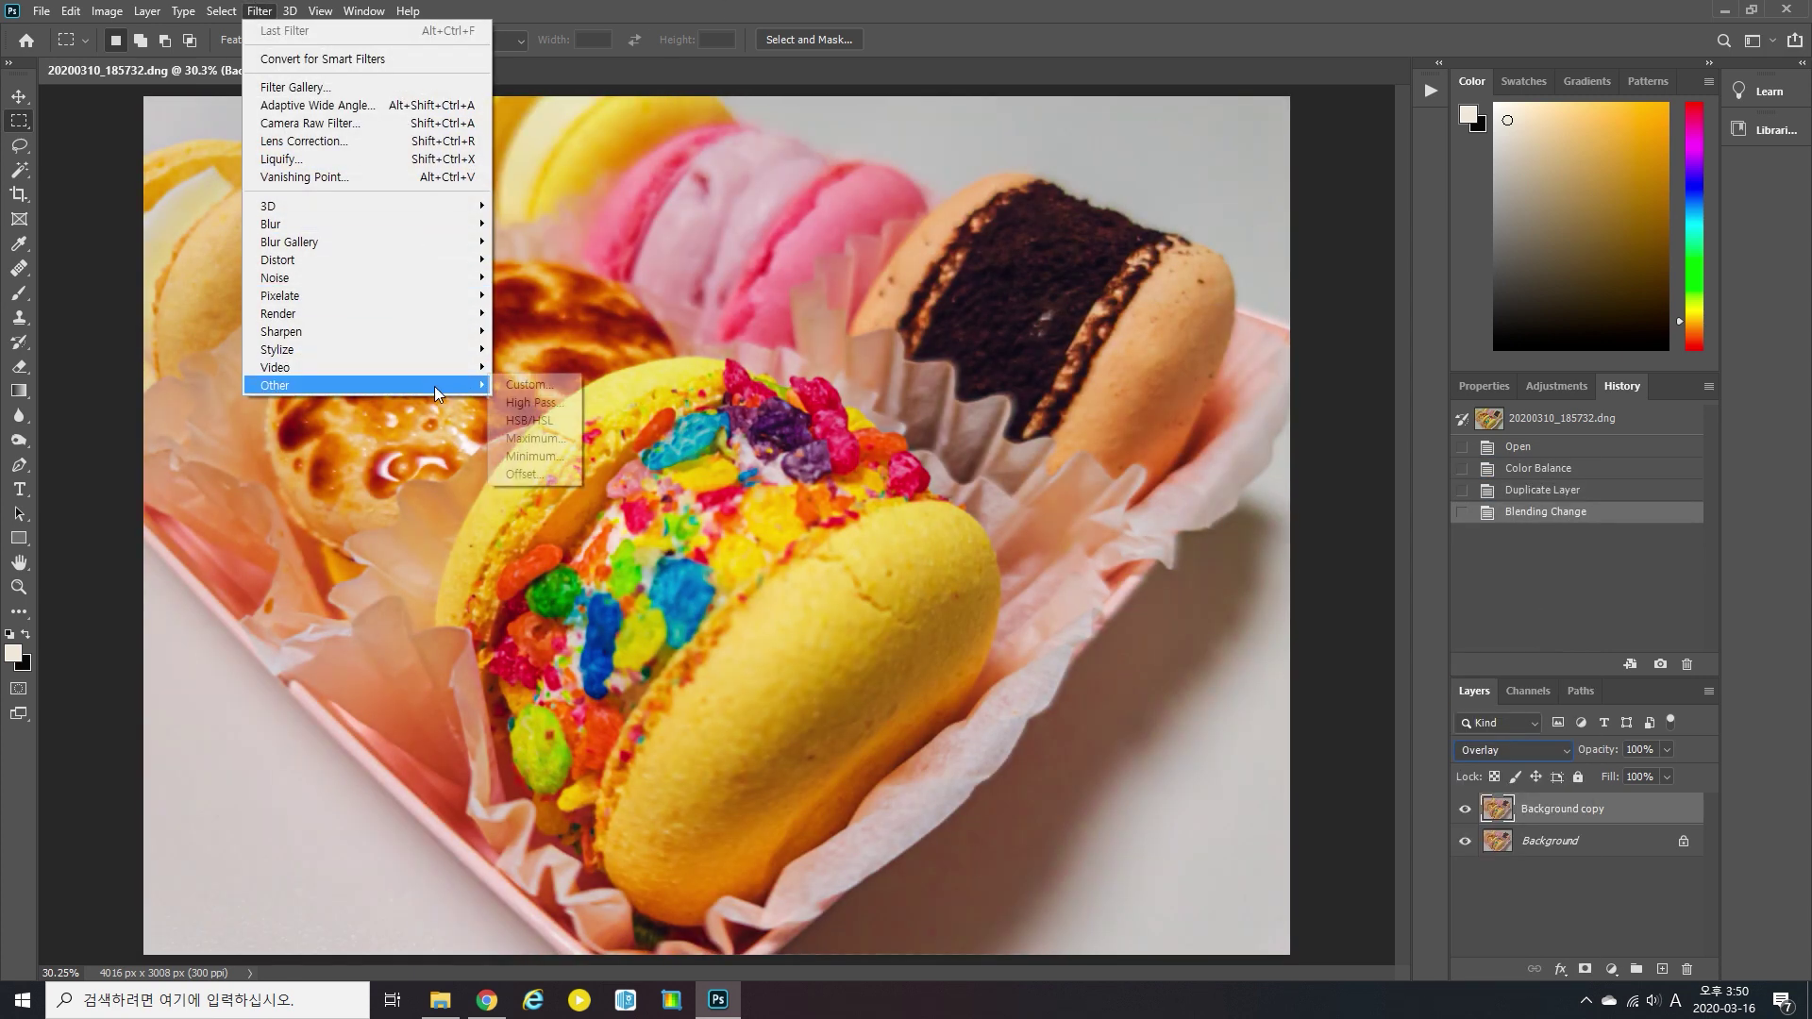
left_click(551, 412)
left_click_drag(849, 194, 1457, 227)
left_click_drag(1396, 514, 1463, 526)
left_click(1602, 264)
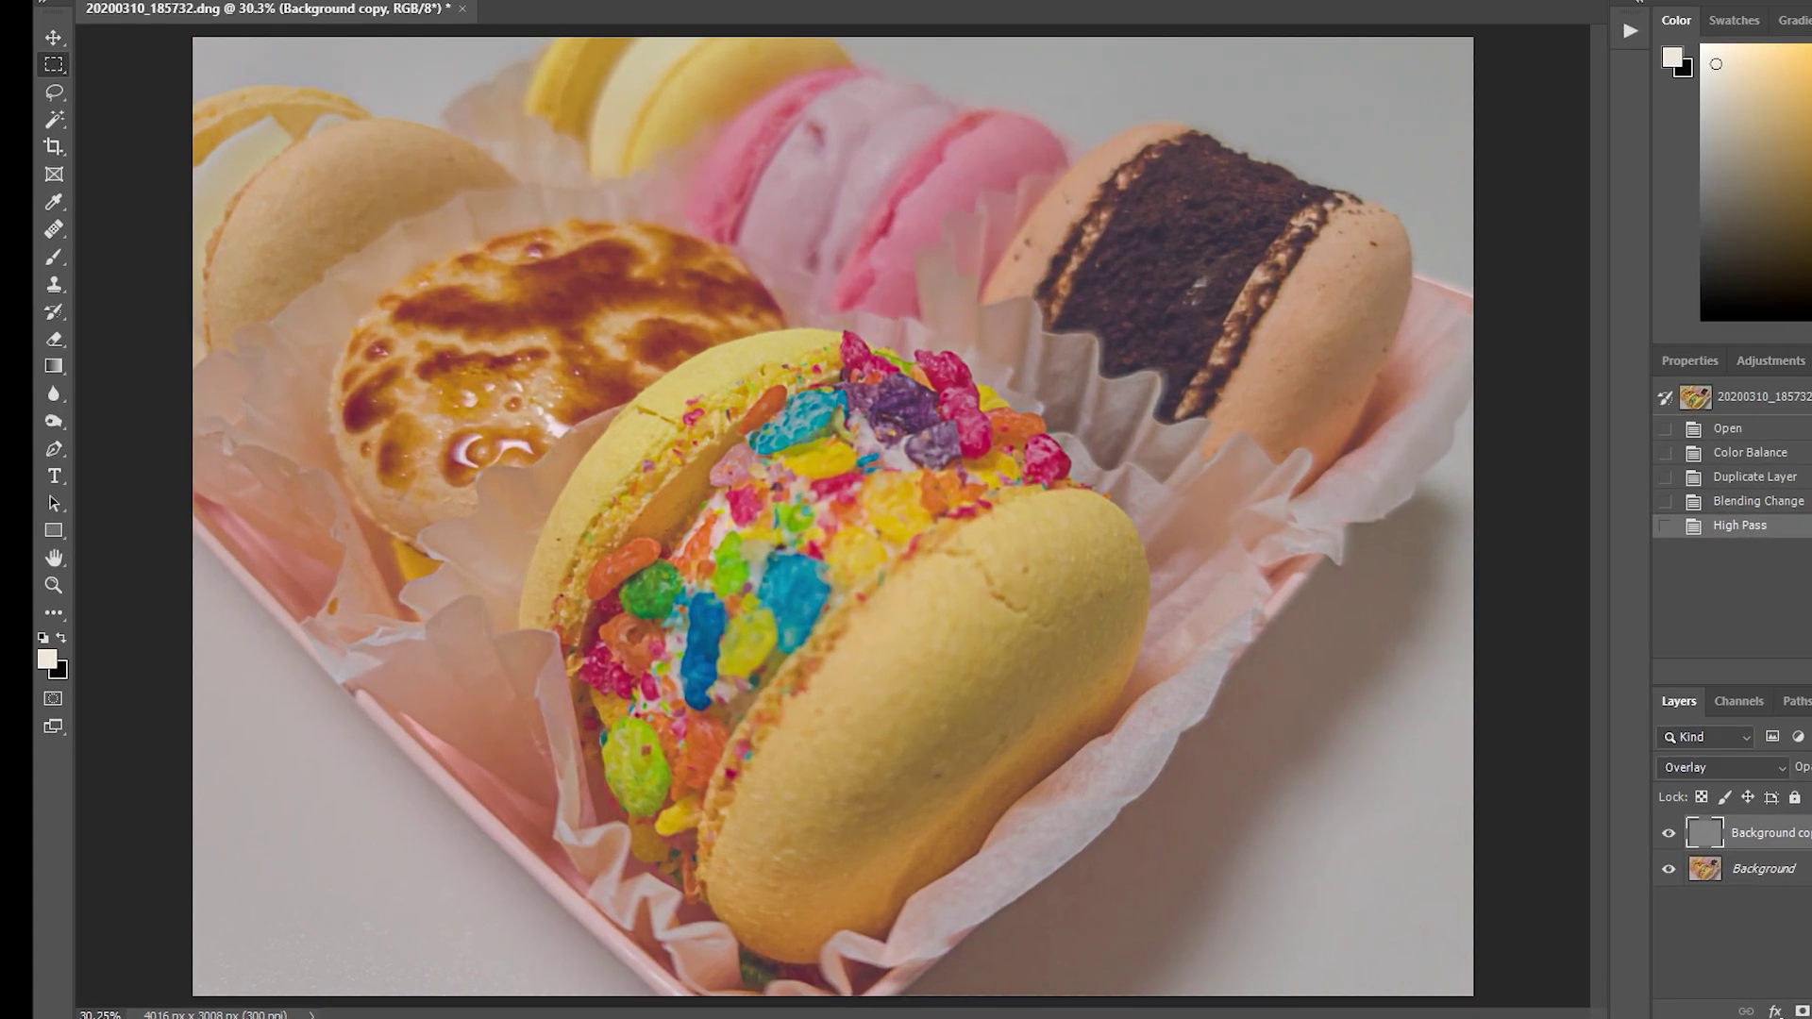